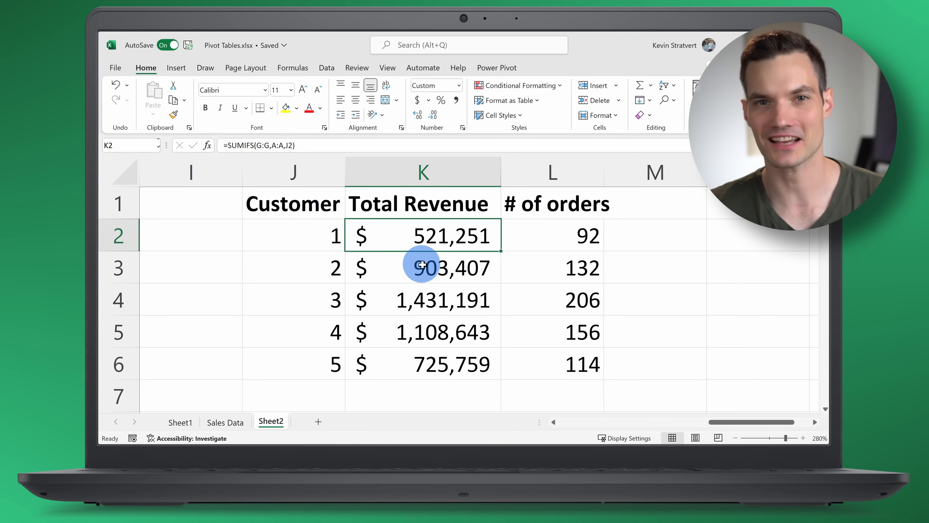
Examine the Total Revenue and # of orders cells in the customer summary on Sheet2
{"action": "left_click", "coordinate": [476, 301]}
{"action": "left_click", "coordinate": [547, 360]}
{"action": "left_click", "coordinate": [516, 324]}
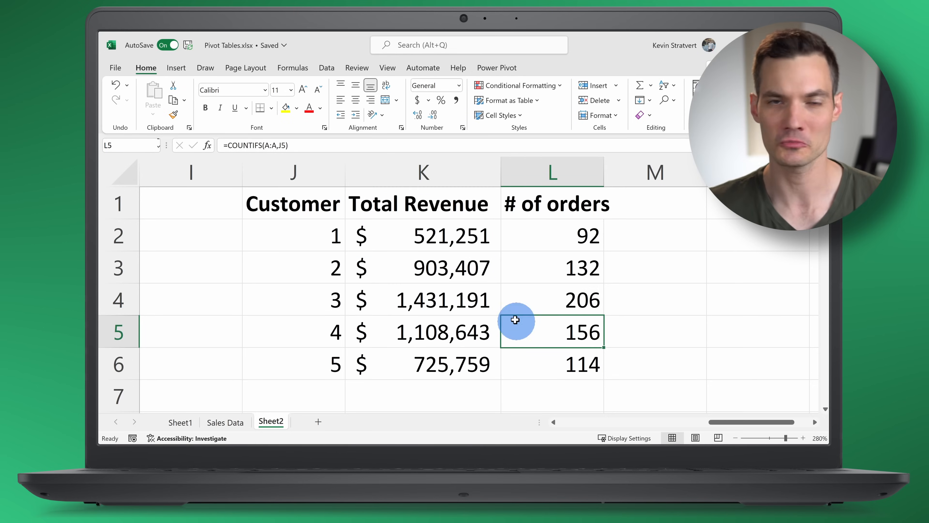
{"action": "left_click", "coordinate": [386, 256]}
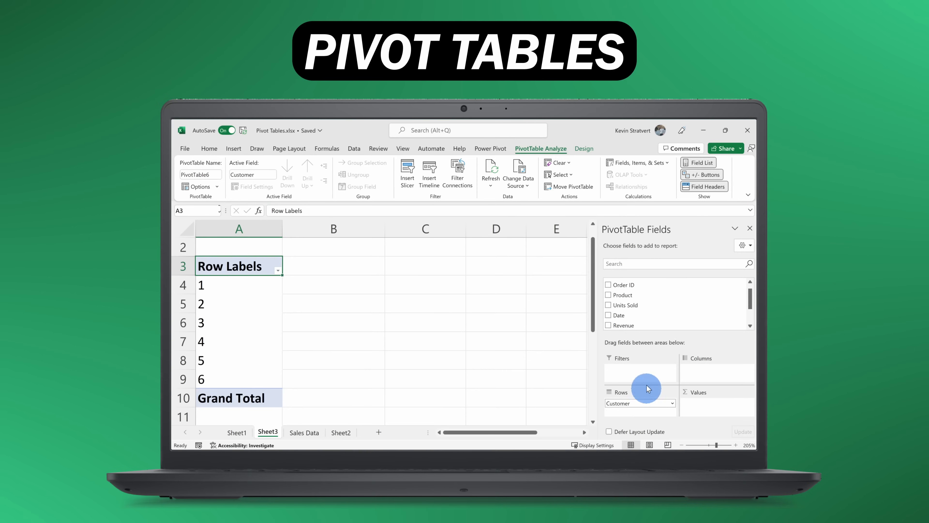
Add the Revenue field to the pivot table's Values area and filter the Product slicer to Sugar
{"action": "left_click_drag", "start_coordinate": [647, 386], "coordinate": [694, 405]}
{"action": "scroll", "coordinate": [640, 304], "scroll_direction": "up", "scroll_amount": 3}
{"action": "left_click_drag", "start_coordinate": [624, 285], "coordinate": [719, 412]}
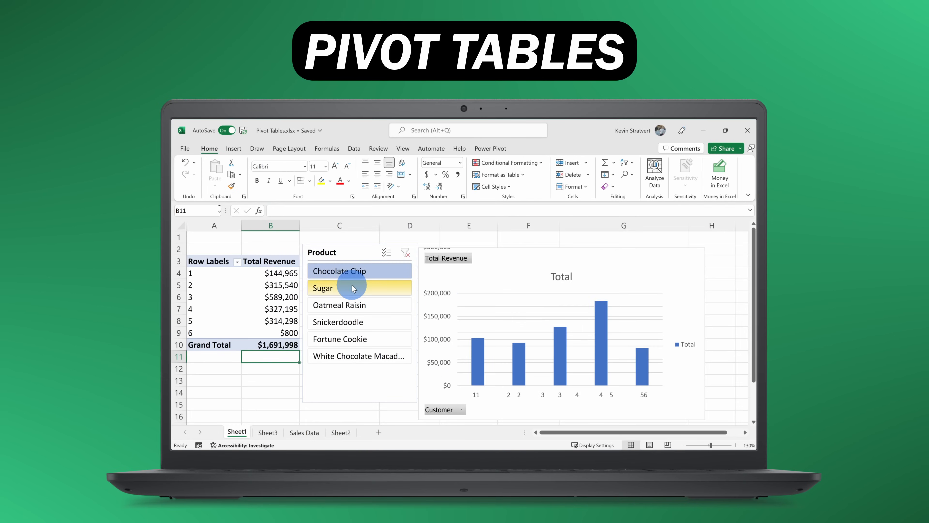
{"action": "left_click", "coordinate": [353, 288]}
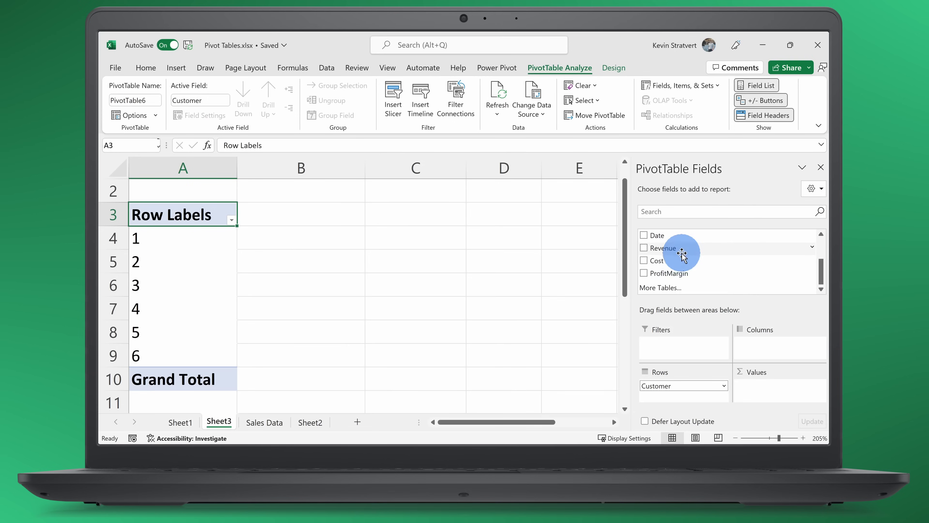
{"action": "left_click_drag", "start_coordinate": [673, 249], "coordinate": [753, 388]}
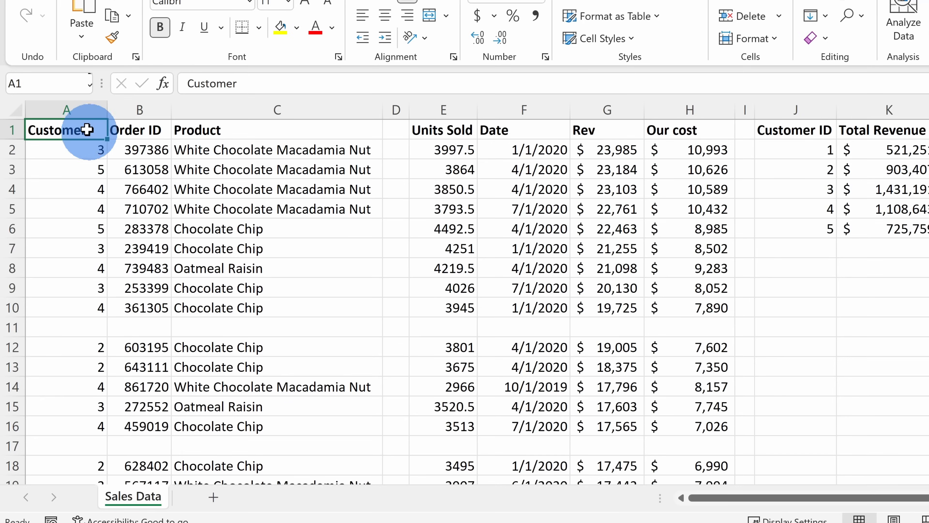
Examine the sales data table in columns A to H, from Customer through Our cost
{"action": "left_click_drag", "start_coordinate": [82, 183], "coordinate": [558, 215]}
{"action": "left_click_drag", "start_coordinate": [659, 166], "coordinate": [708, 425]}
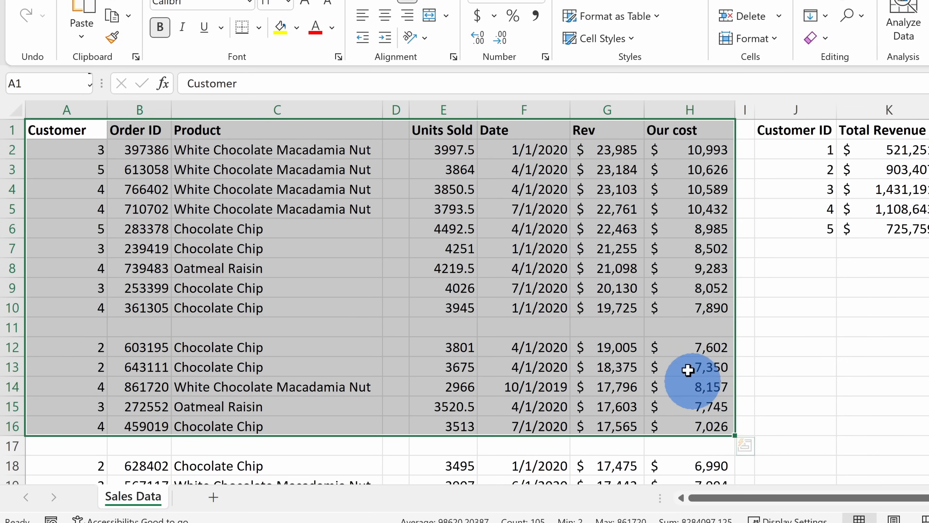
{"action": "left_click", "coordinate": [663, 290]}
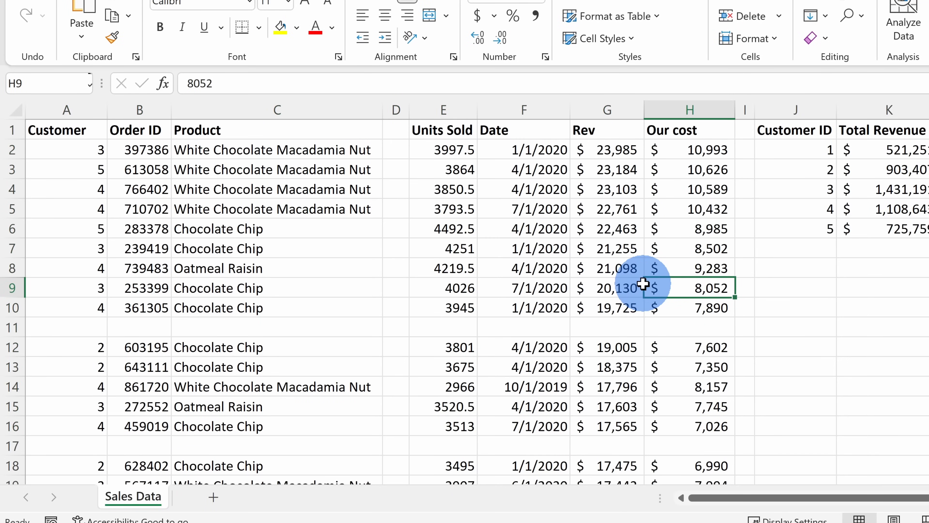
{"action": "left_click_drag", "start_coordinate": [79, 154], "coordinate": [87, 296]}
{"action": "left_click", "coordinate": [337, 227]}
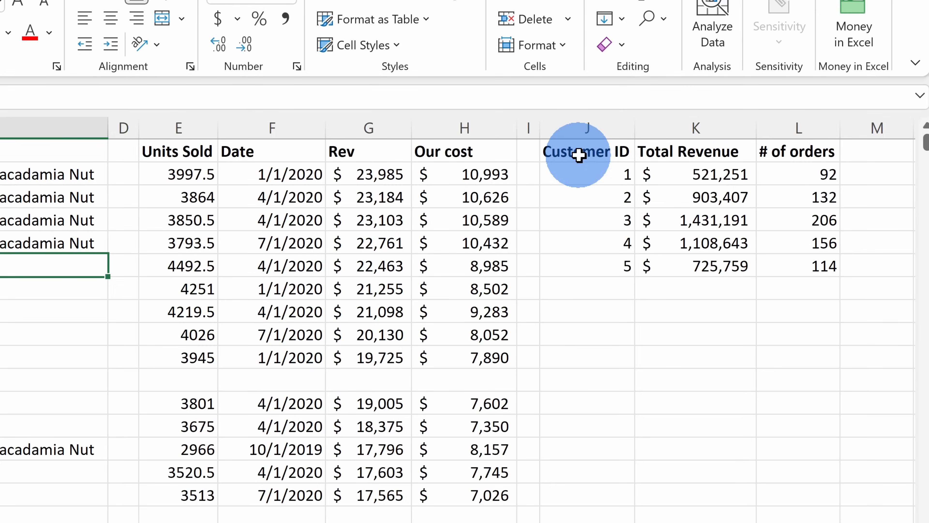
Examine the customer summary's Customer ID, Total Revenue and # of orders columns in J1:L6
{"action": "mouse_move", "coordinate": [579, 155]}
{"action": "left_mouse_down"}
{"action": "mouse_move", "coordinate": [587, 149]}
{"action": "mouse_move", "coordinate": [743, 273]}
{"action": "mouse_move", "coordinate": [788, 273]}
{"action": "left_mouse_up"}
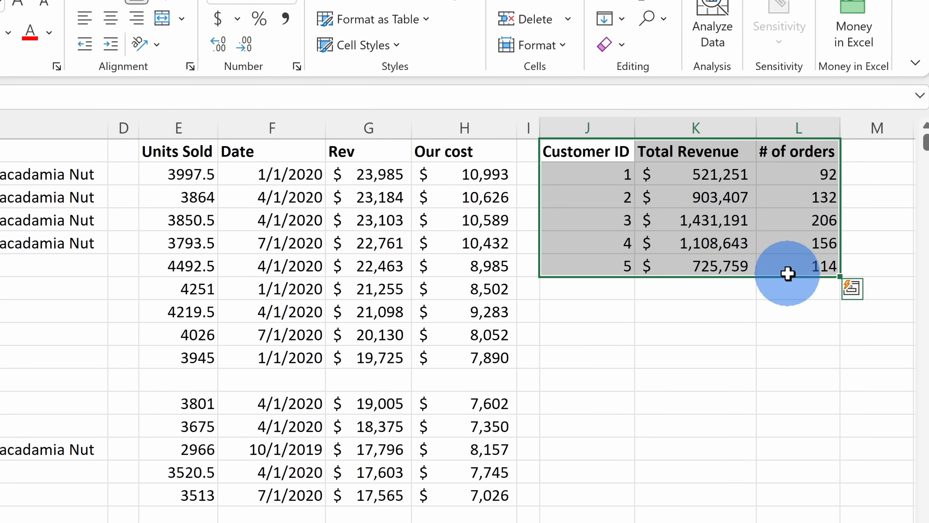
{"action": "left_click", "coordinate": [578, 177]}
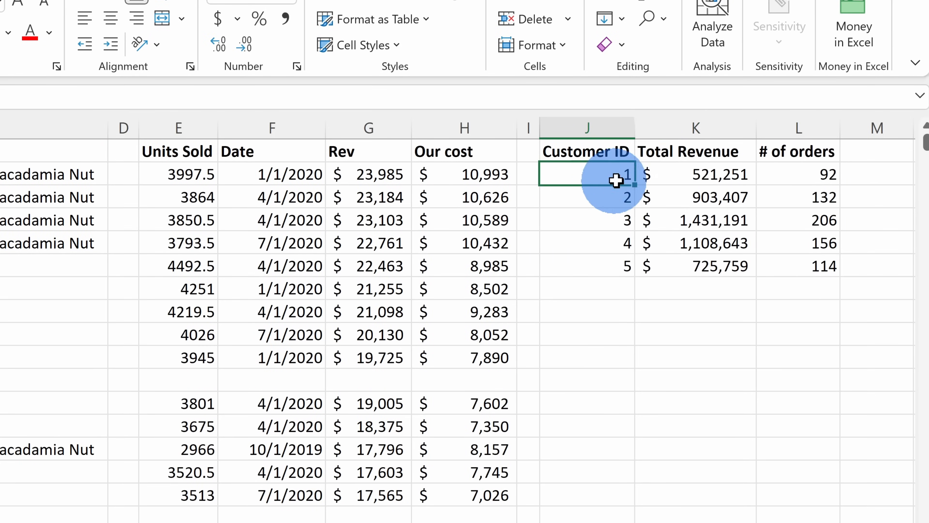
{"action": "left_click", "coordinate": [667, 169]}
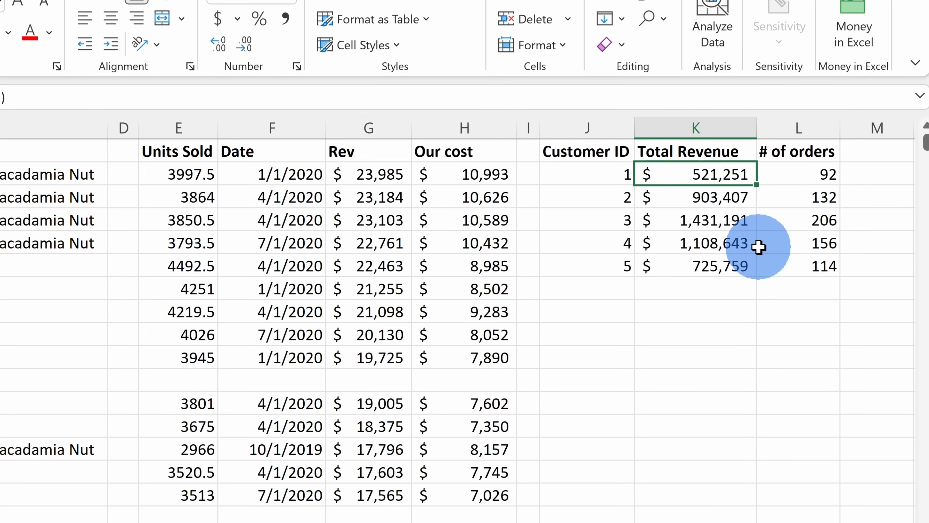
{"action": "left_click", "coordinate": [781, 180]}
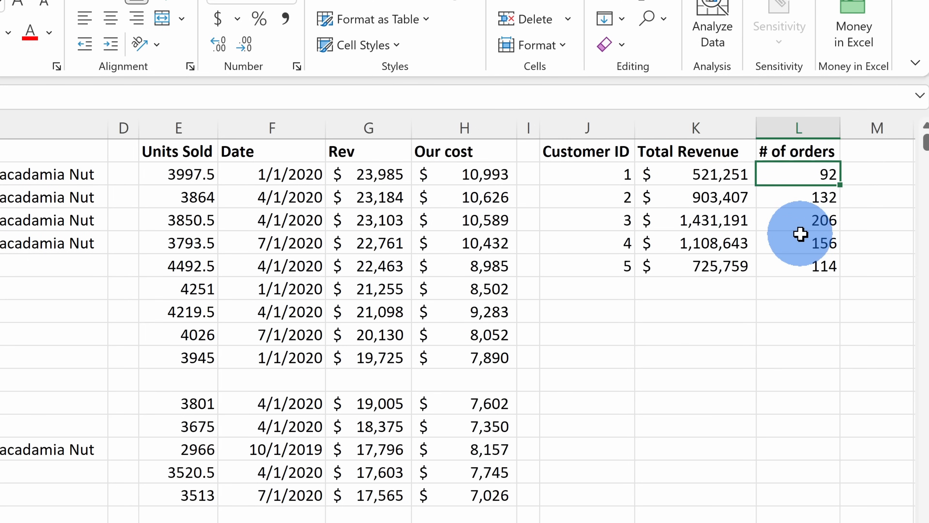
Inspect the SUMIFS formula in K2 and the COUNTIFS formula in L2, leaving both unedited
{"action": "left_click", "coordinate": [722, 173]}
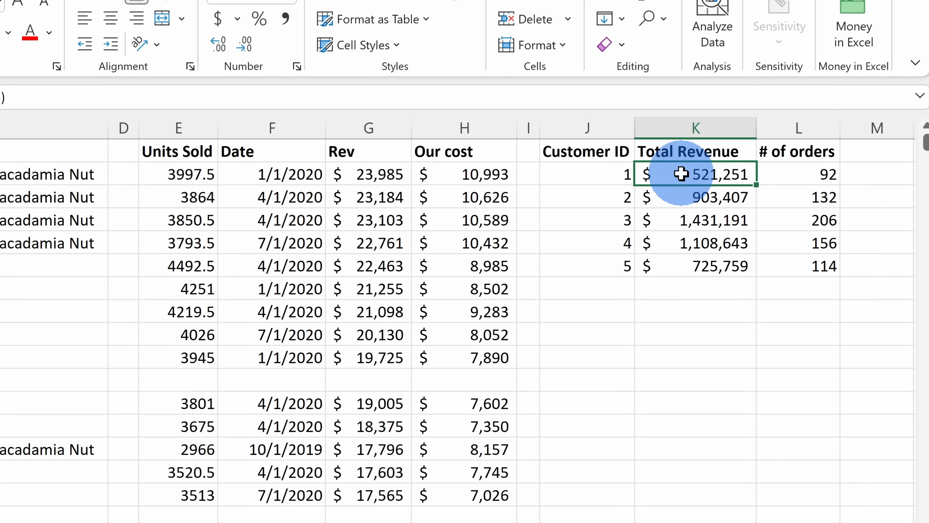
{"action": "left_click", "coordinate": [57, 93]}
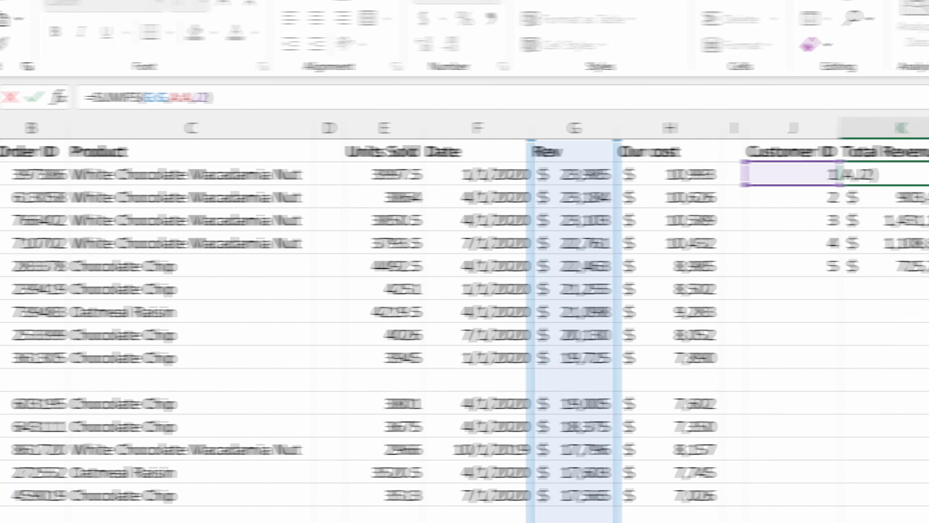
{"action": "left_click", "coordinate": [795, 172]}
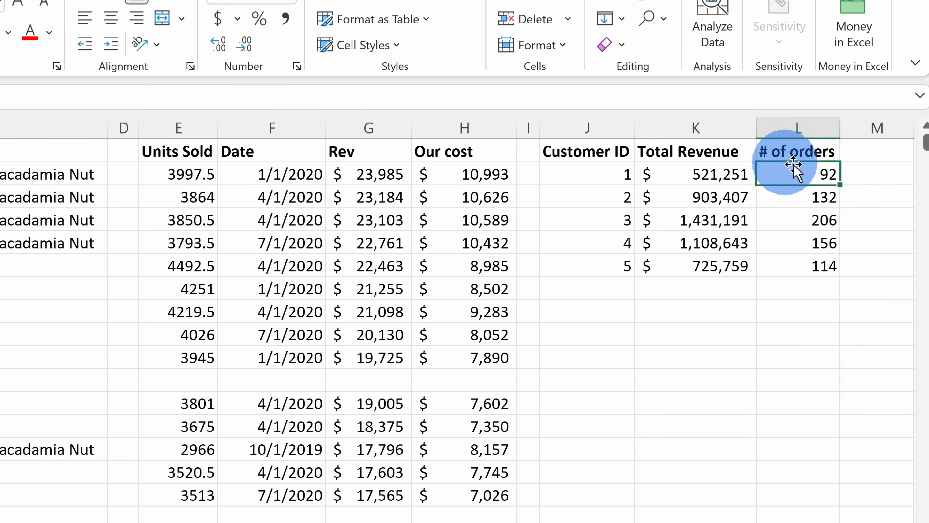
{"action": "left_click", "coordinate": [15, 96]}
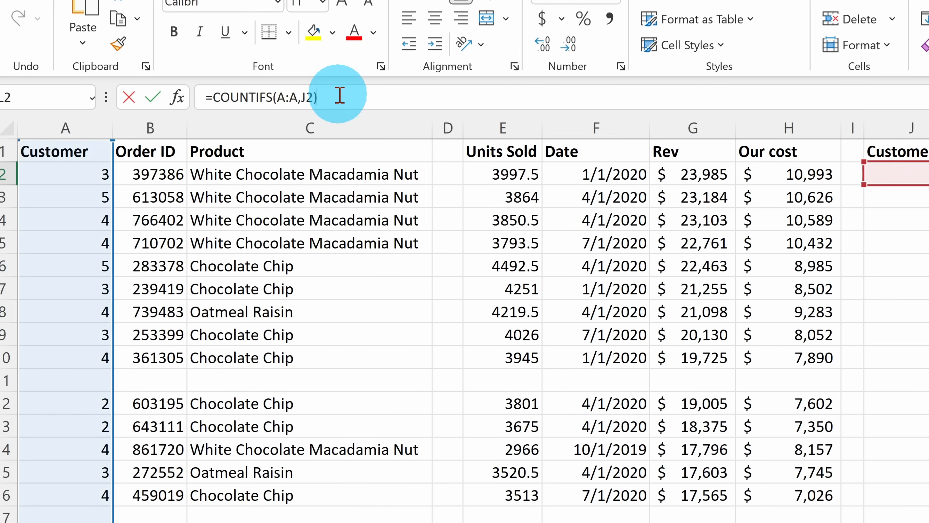
{"action": "key", "text": "Escape"}
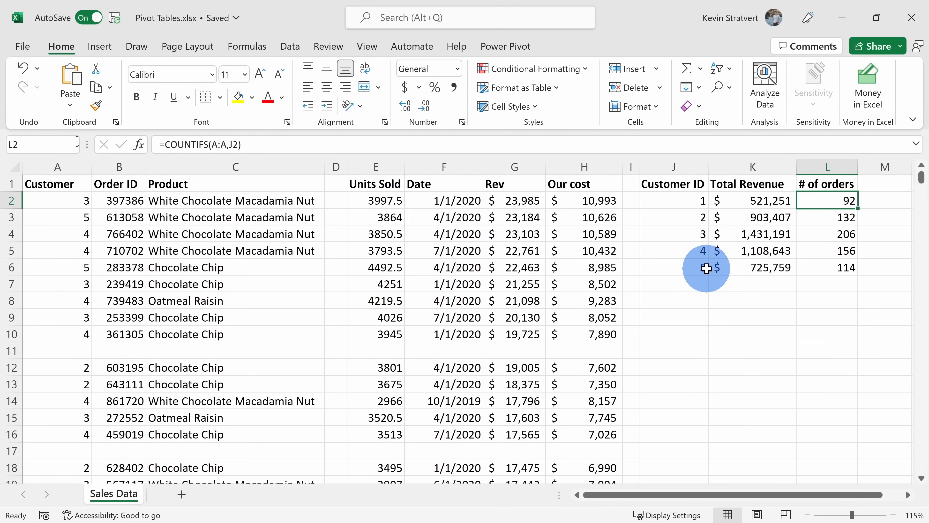
Review the customer summary in J1:L6 alongside the Product and Date columns of the sales data
{"action": "left_click_drag", "start_coordinate": [674, 183], "coordinate": [819, 270]}
{"action": "left_click", "coordinate": [820, 264]}
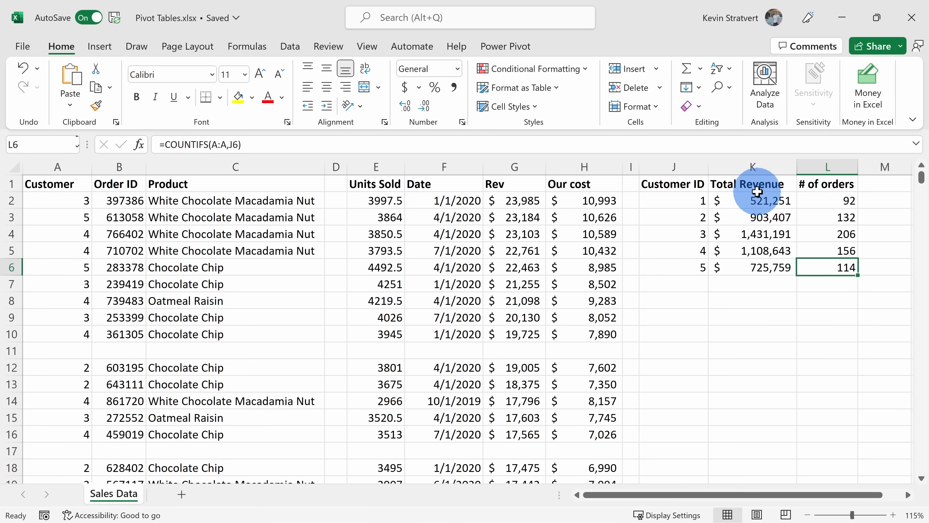
{"action": "left_click_drag", "start_coordinate": [756, 185], "coordinate": [757, 262]}
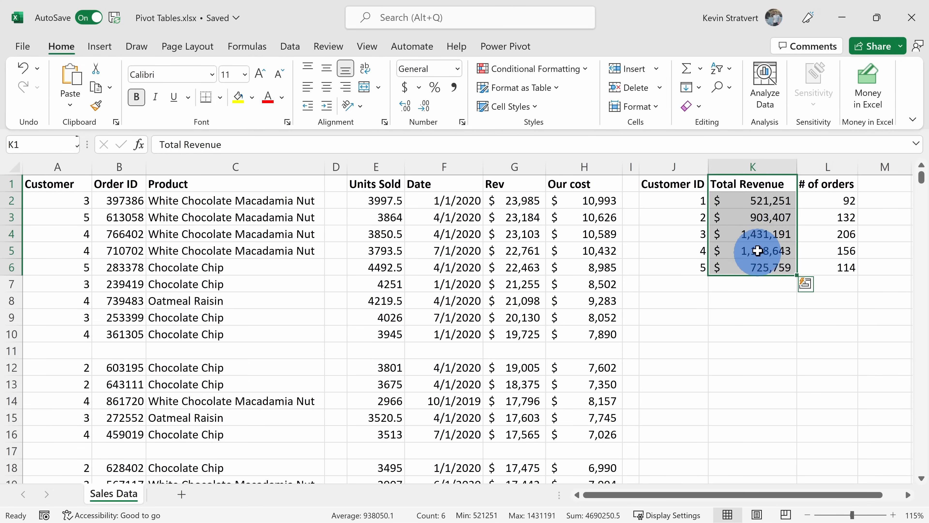
{"action": "left_click_drag", "start_coordinate": [211, 185], "coordinate": [219, 317]}
{"action": "left_click", "coordinate": [835, 198]}
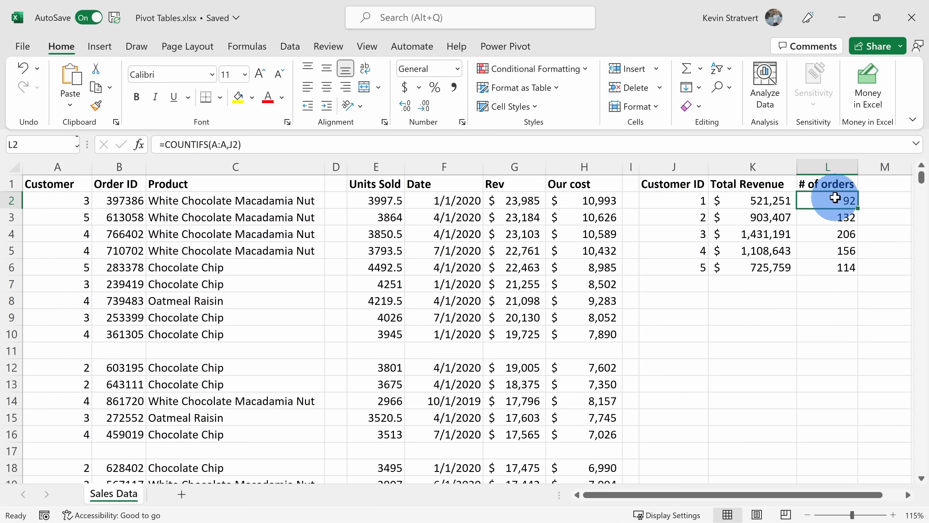
{"action": "left_click_drag", "start_coordinate": [441, 208], "coordinate": [482, 282]}
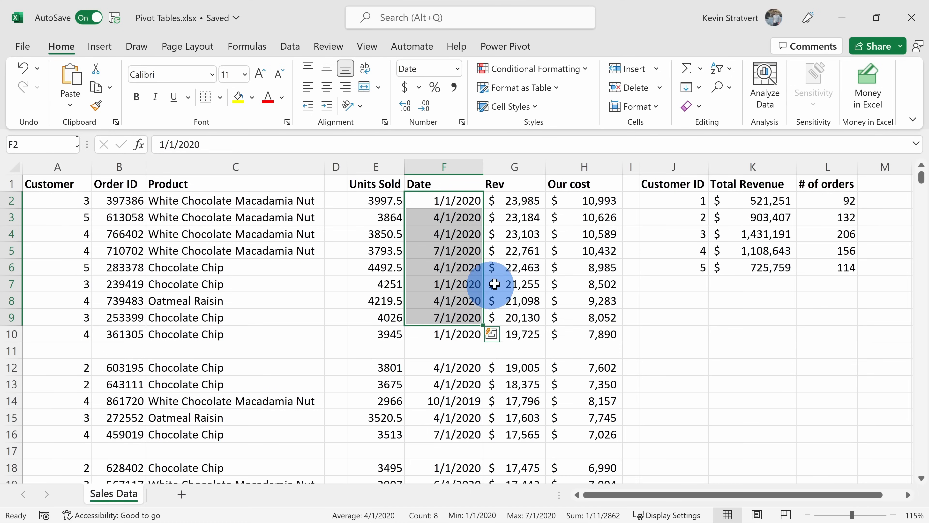
{"action": "left_click", "coordinate": [523, 275]}
{"action": "left_click", "coordinate": [783, 198]}
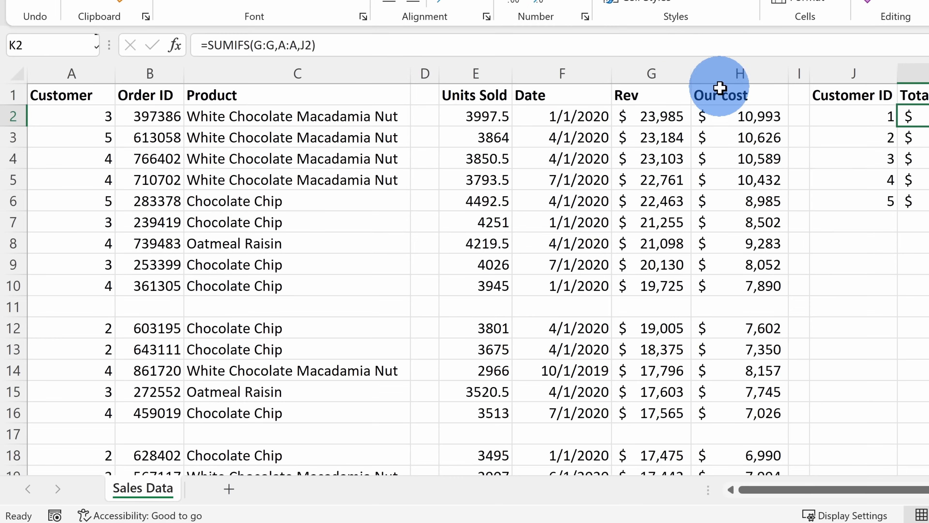
Check the layout of the sales data's column headings and rows across columns A to H
{"action": "left_click_drag", "start_coordinate": [564, 179], "coordinate": [9, 184]}
{"action": "left_click_drag", "start_coordinate": [10, 95], "coordinate": [12, 393]}
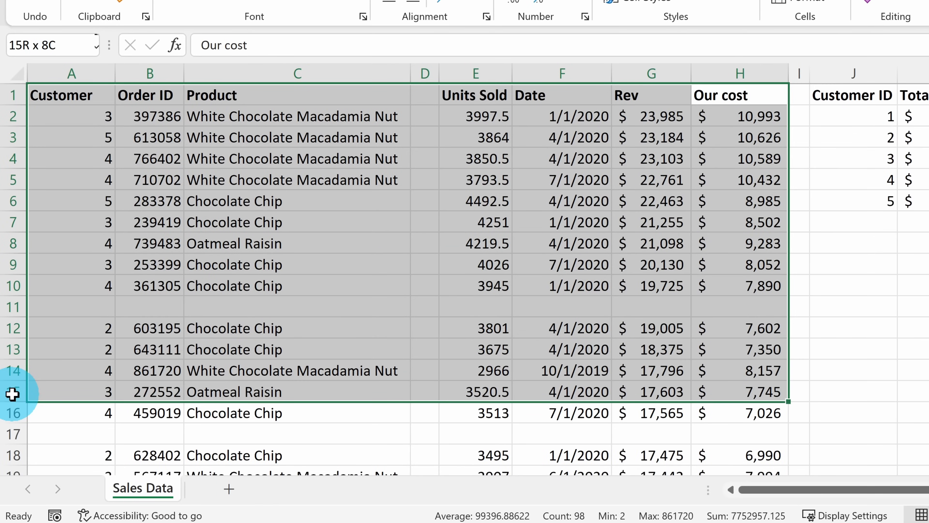
{"action": "left_click_drag", "start_coordinate": [88, 97], "coordinate": [730, 395]}
{"action": "left_click", "coordinate": [600, 197]}
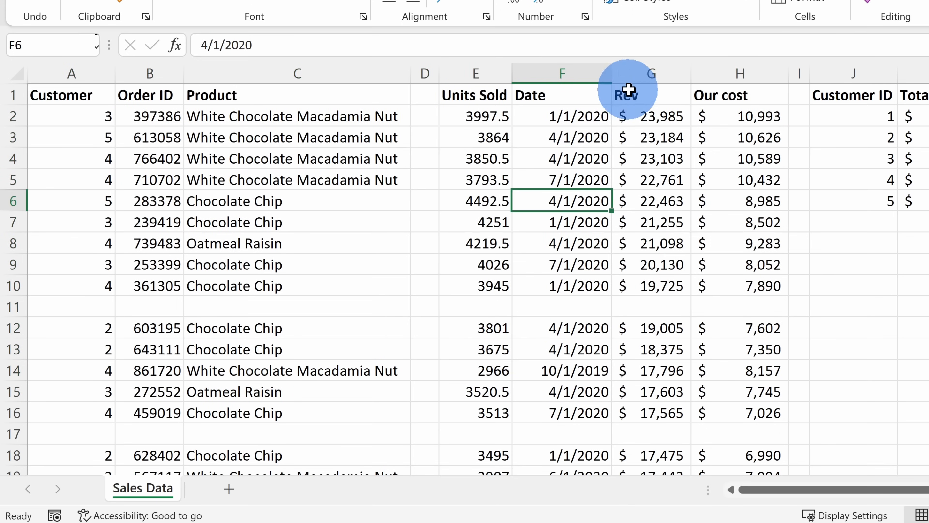
Rename the header in G1 to Revenue and the header in H1 to Cost
{"action": "left_click", "coordinate": [647, 95]}
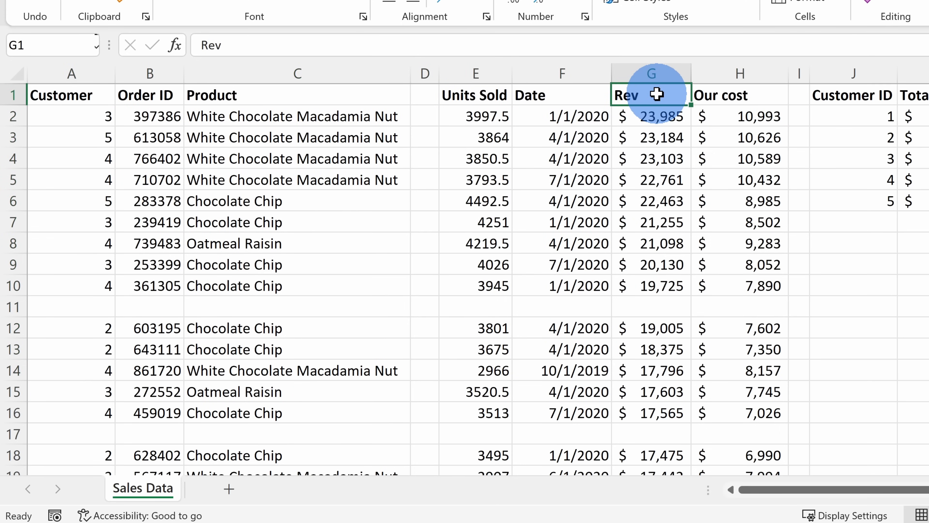
{"action": "left_click_drag", "start_coordinate": [656, 116], "coordinate": [666, 314]}
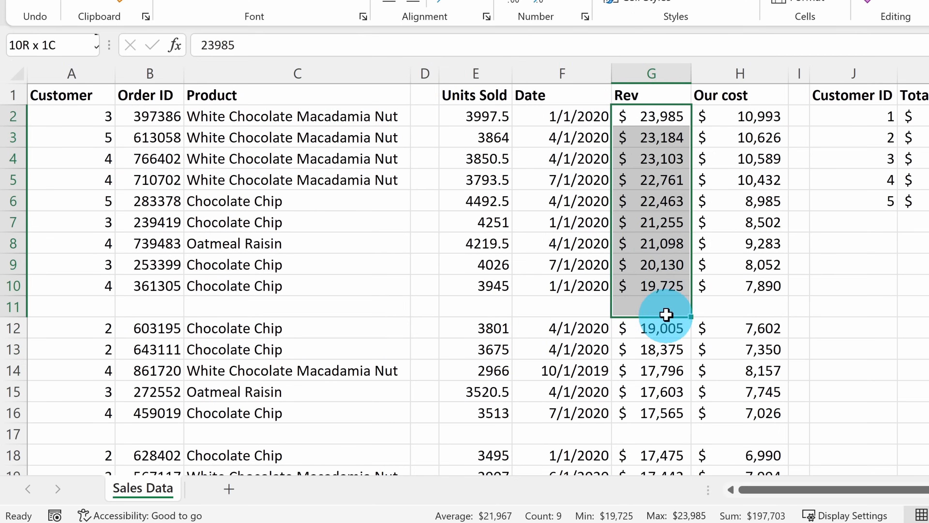
{"action": "left_click", "coordinate": [659, 95]}
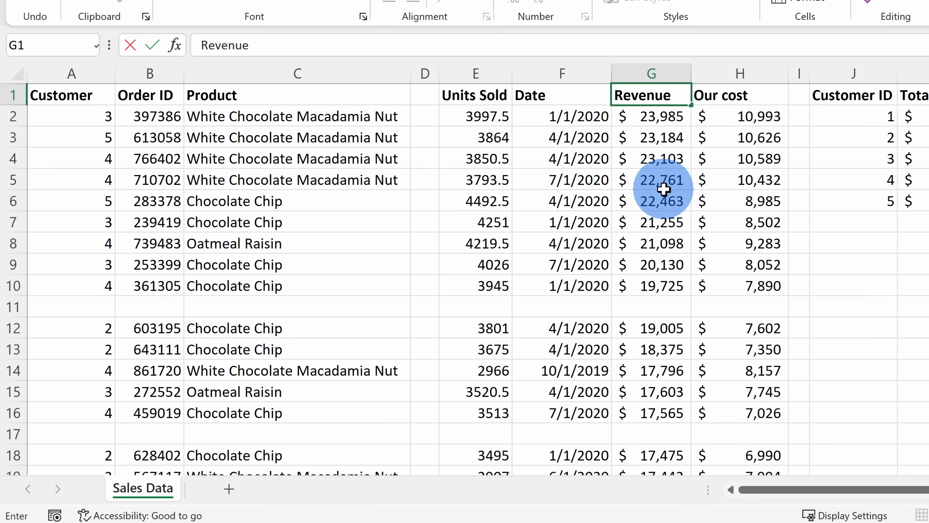
{"action": "key", "text": "Tab"}
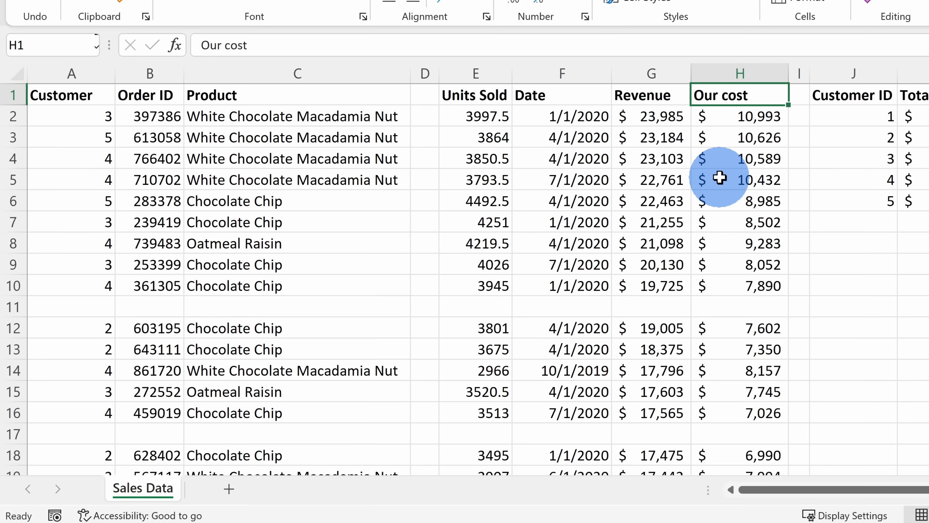
{"action": "key", "text": "Return"}
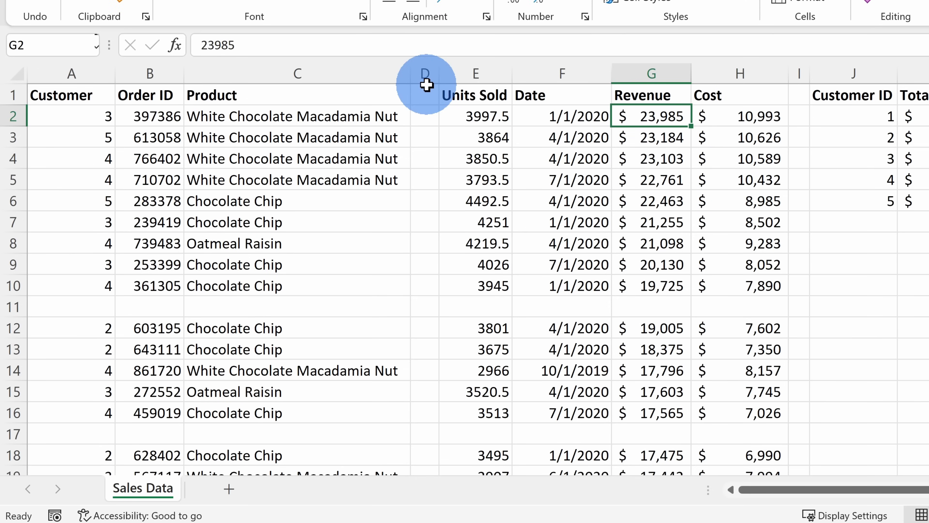
Delete the empty column D between Product and Units Sold
{"action": "left_click_drag", "start_coordinate": [425, 91], "coordinate": [423, 370]}
{"action": "left_click_drag", "start_coordinate": [71, 307], "coordinate": [753, 311]}
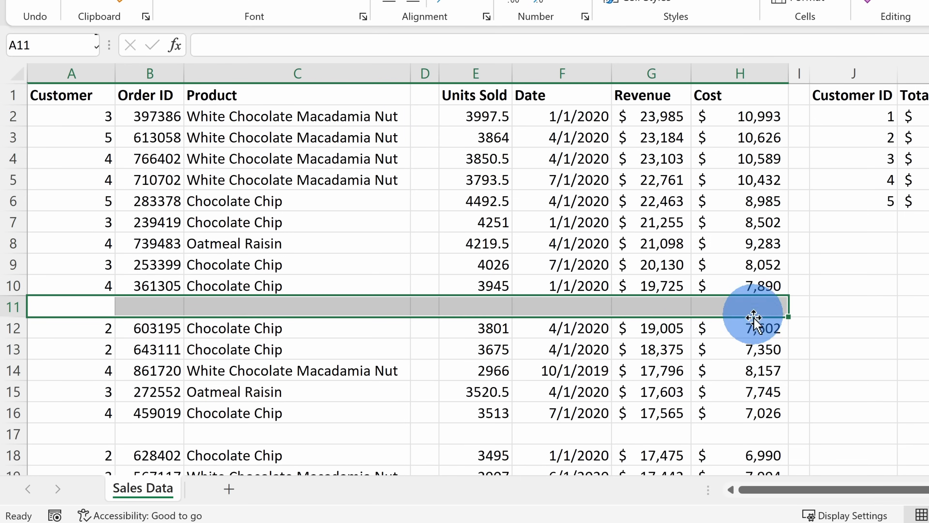
{"action": "left_click_drag", "start_coordinate": [751, 432], "coordinate": [86, 430]}
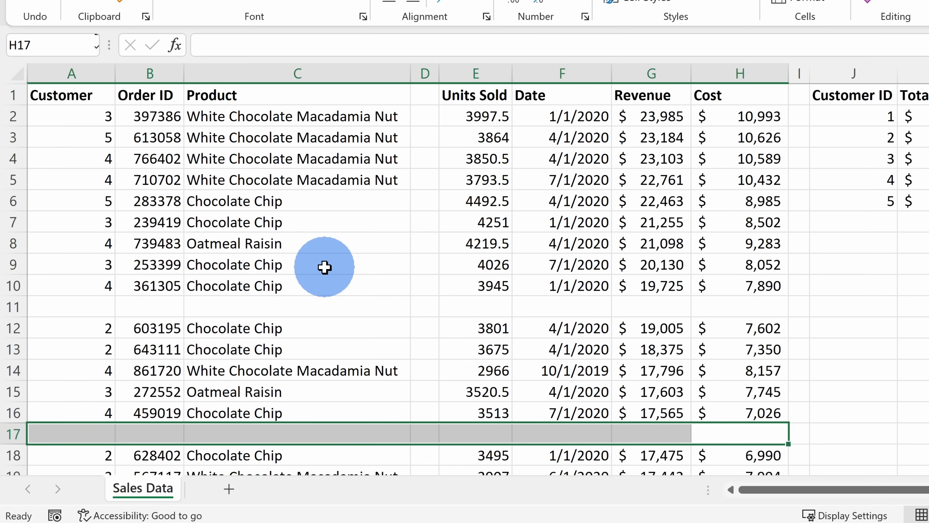
{"action": "right_click", "coordinate": [427, 74]}
{"action": "left_click", "coordinate": [482, 293]}
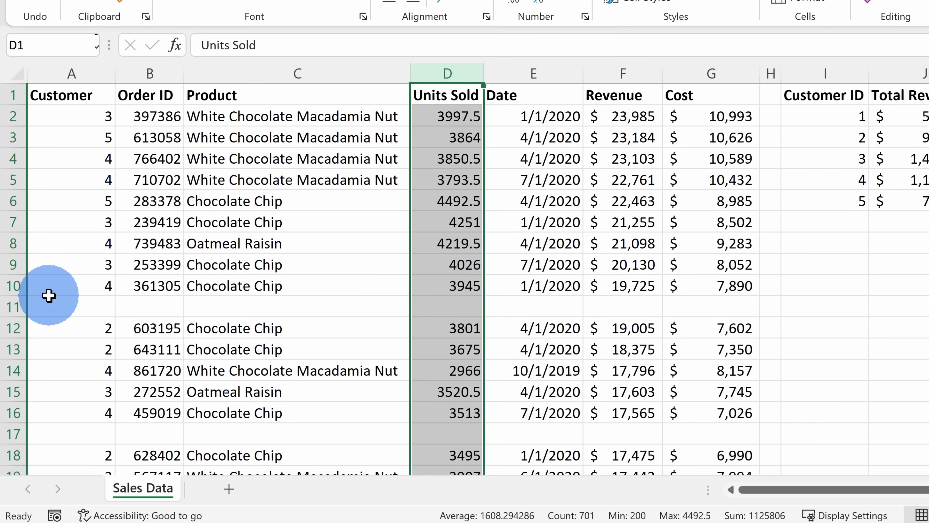
Delete the empty rows 11 and 17 from the sales data together
{"action": "left_click", "coordinate": [11, 307]}
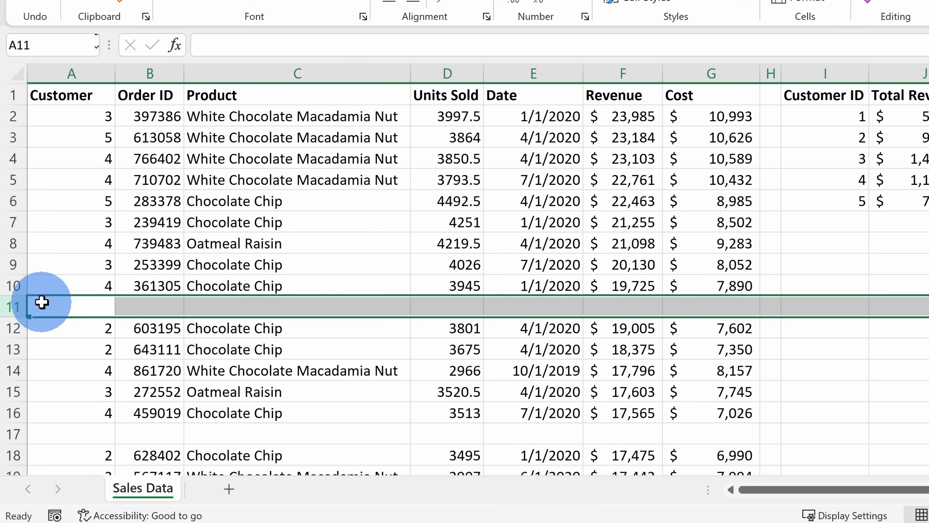
{"action": "left_click", "coordinate": [10, 434], "text": "ctrl"}
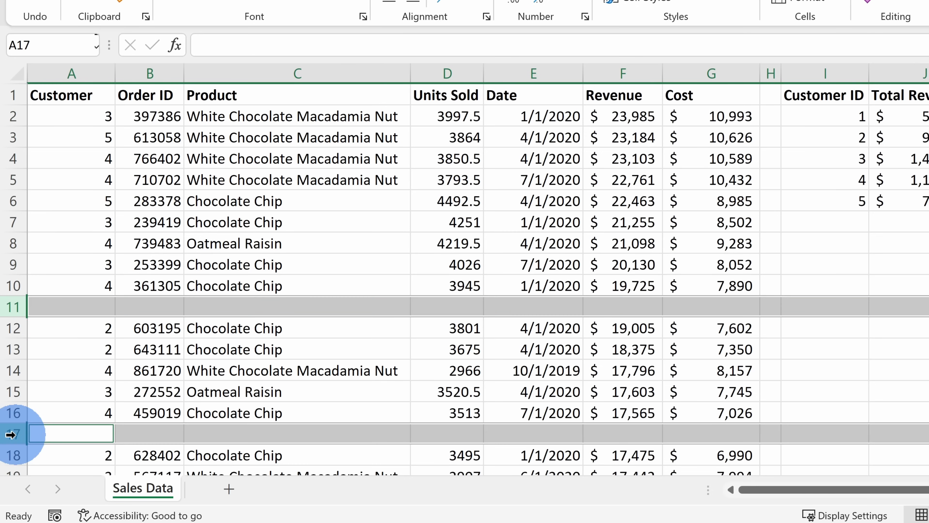
{"action": "right_click", "coordinate": [10, 434]}
{"action": "left_click", "coordinate": [55, 287]}
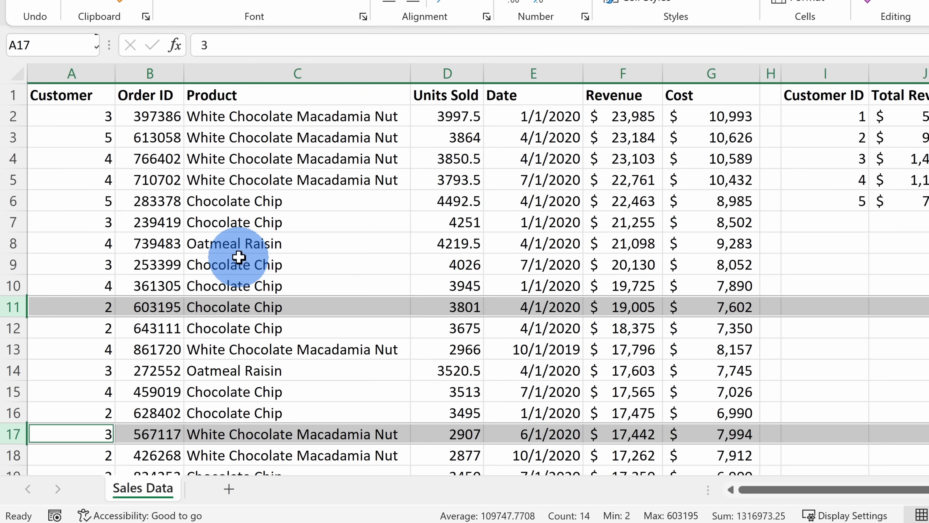
Convert the sales data range A1:G701 into a table with headers and name the table SalesData
{"action": "left_click_drag", "start_coordinate": [100, 100], "coordinate": [667, 340]}
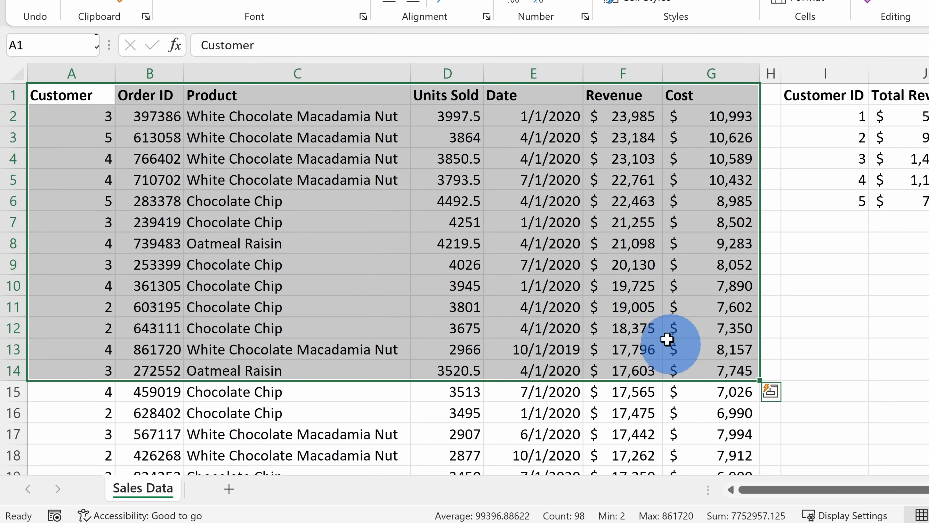
{"action": "left_click", "coordinate": [622, 265]}
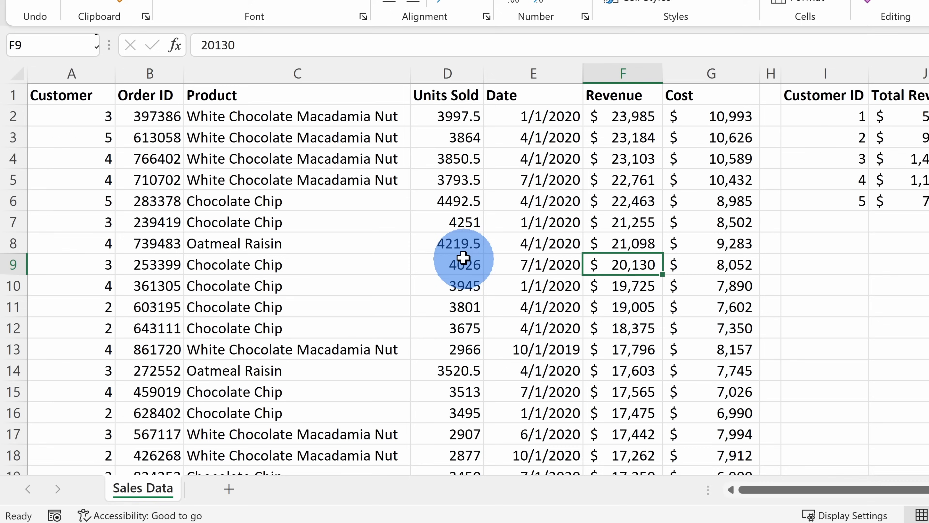
{"action": "left_click", "coordinate": [461, 216]}
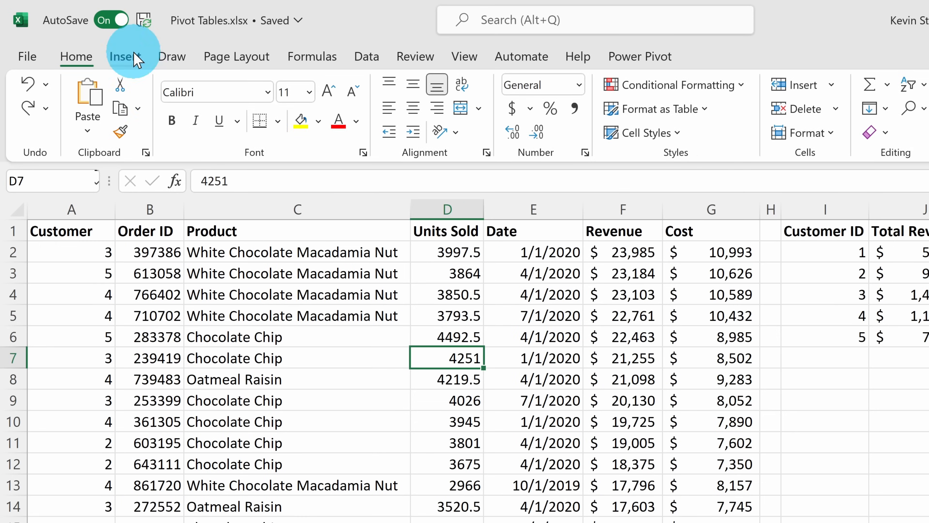
{"action": "left_click", "coordinate": [126, 56]}
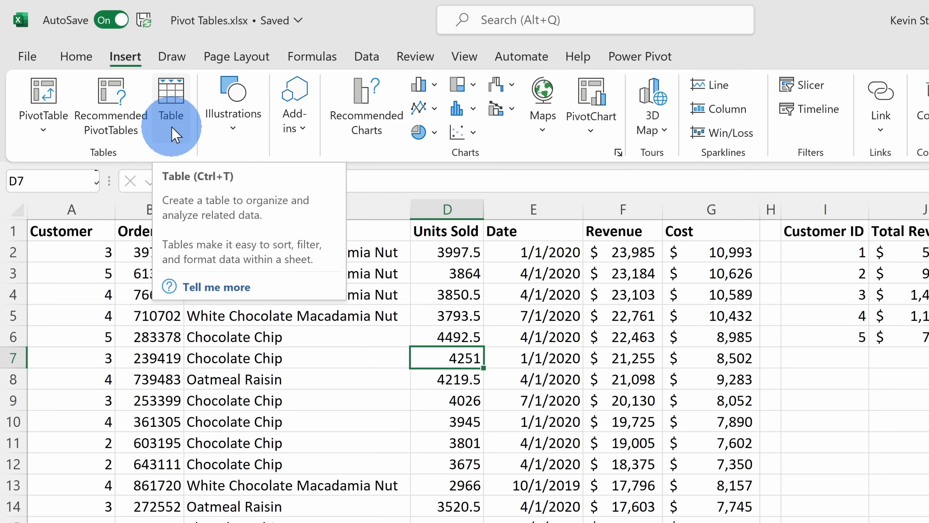
{"action": "key", "text": "ctrl+t"}
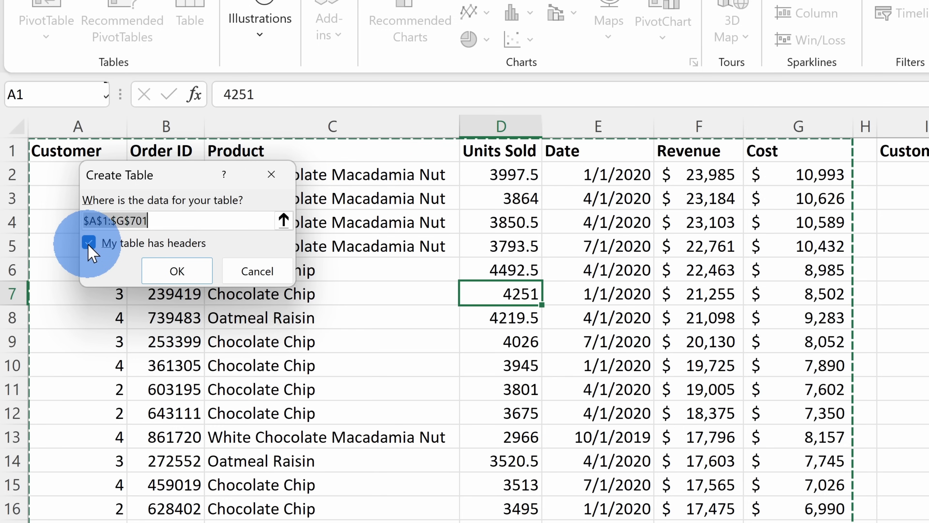
{"action": "left_click", "coordinate": [176, 271]}
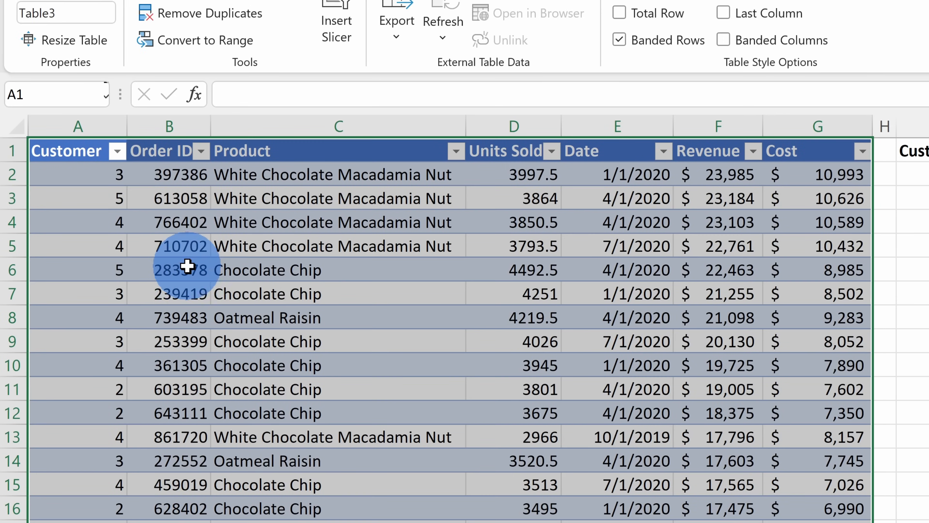
{"action": "left_click", "coordinate": [225, 243]}
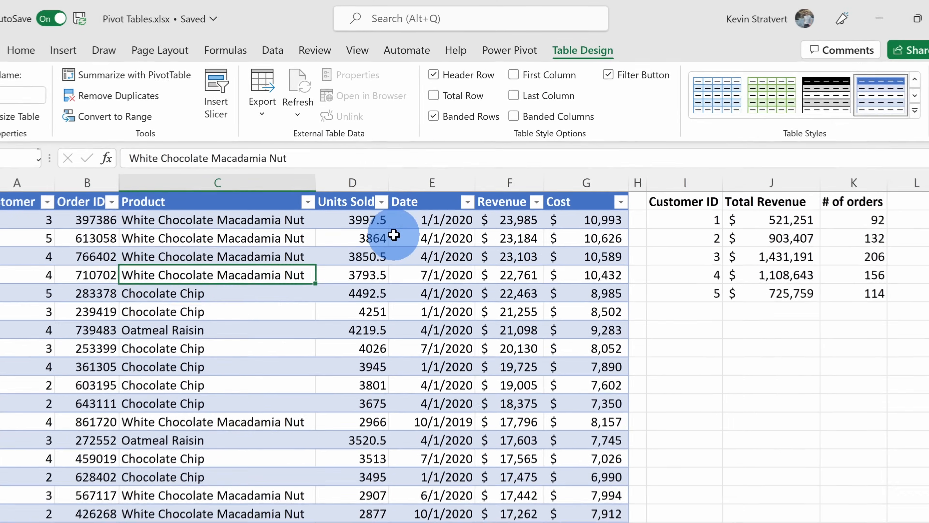
{"action": "left_click", "coordinate": [587, 51]}
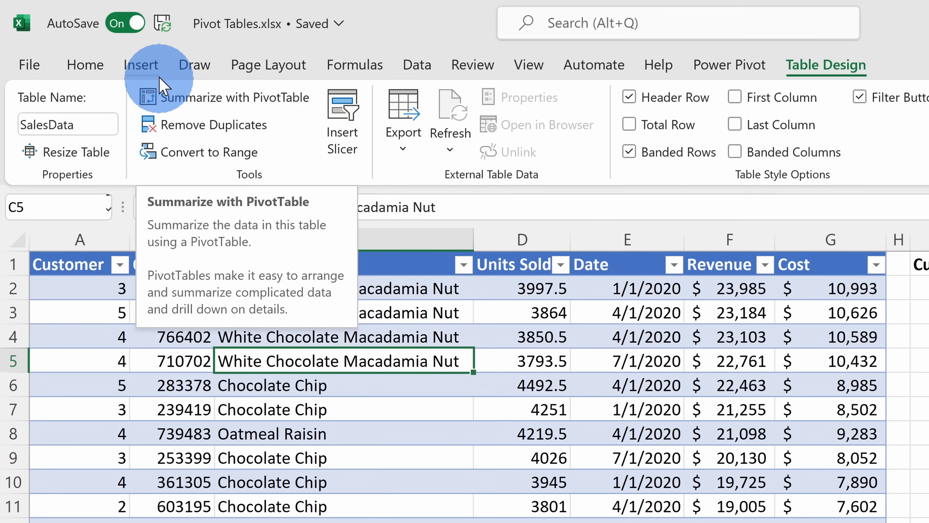
Insert a PivotTable based on the SalesData table and place it on a new worksheet
{"action": "left_click", "coordinate": [141, 65]}
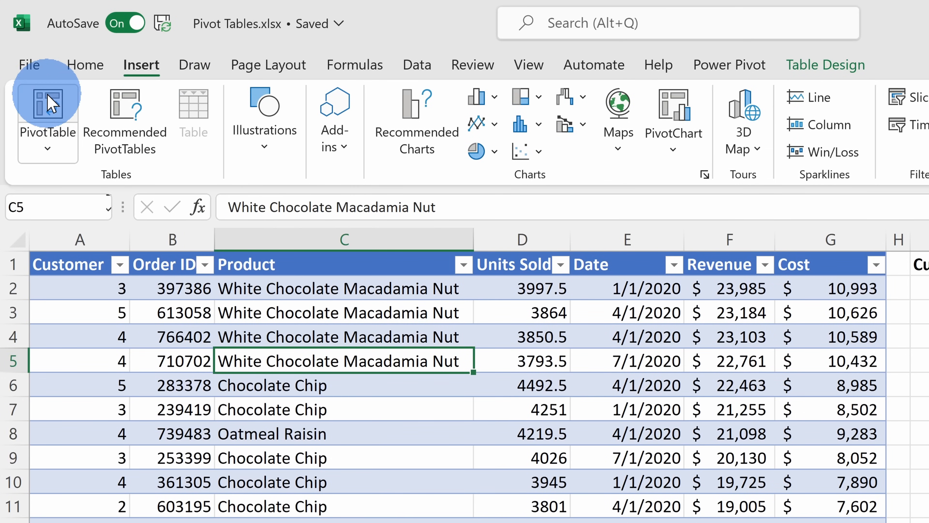
{"action": "left_click", "coordinate": [51, 107]}
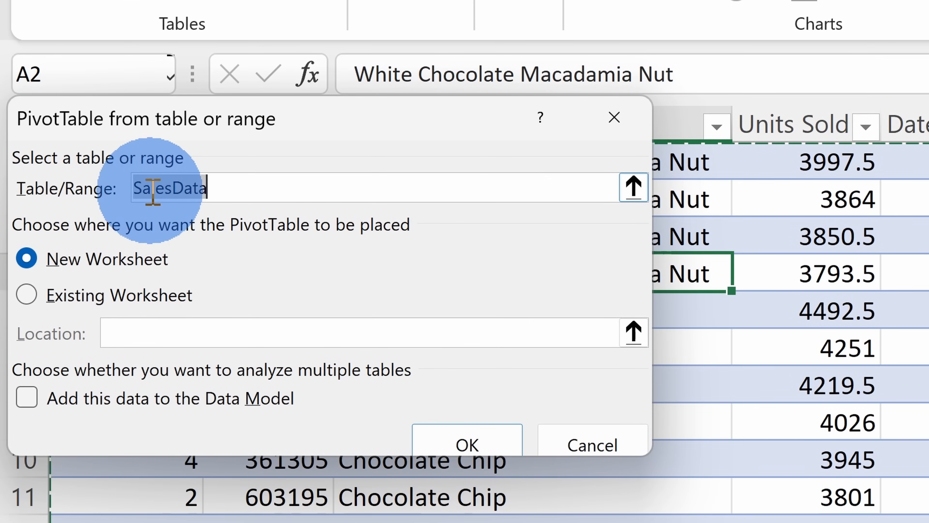
{"action": "left_click", "coordinate": [218, 186]}
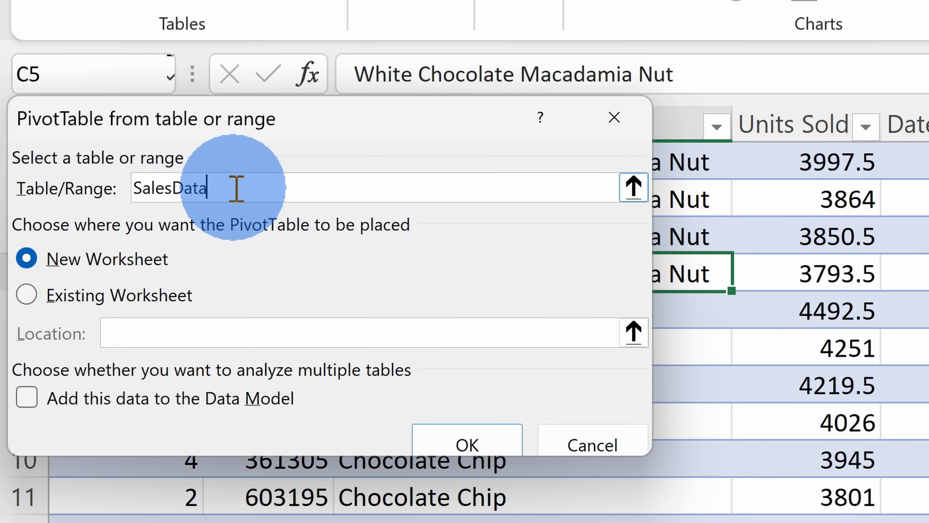
{"action": "left_click_drag", "start_coordinate": [129, 191], "coordinate": [264, 189]}
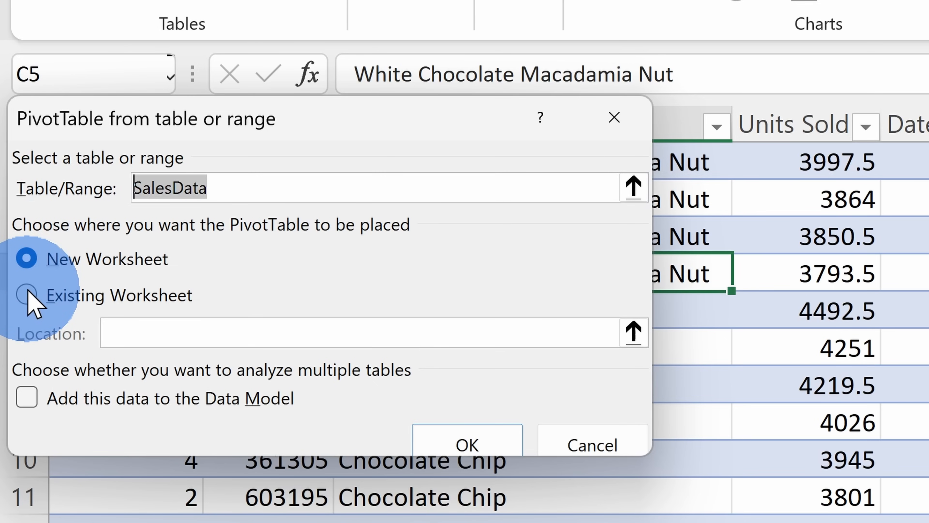
{"action": "left_click", "coordinate": [28, 259]}
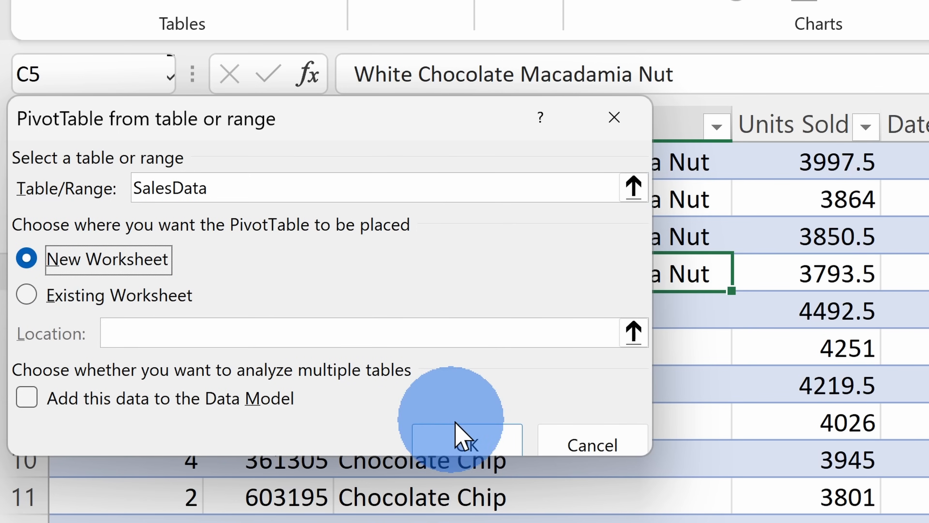
{"action": "left_click", "coordinate": [468, 445]}
Compare the fields available for the empty PivotTable with the column headers on the Sales Data sheet
{"action": "left_click", "coordinate": [544, 378]}
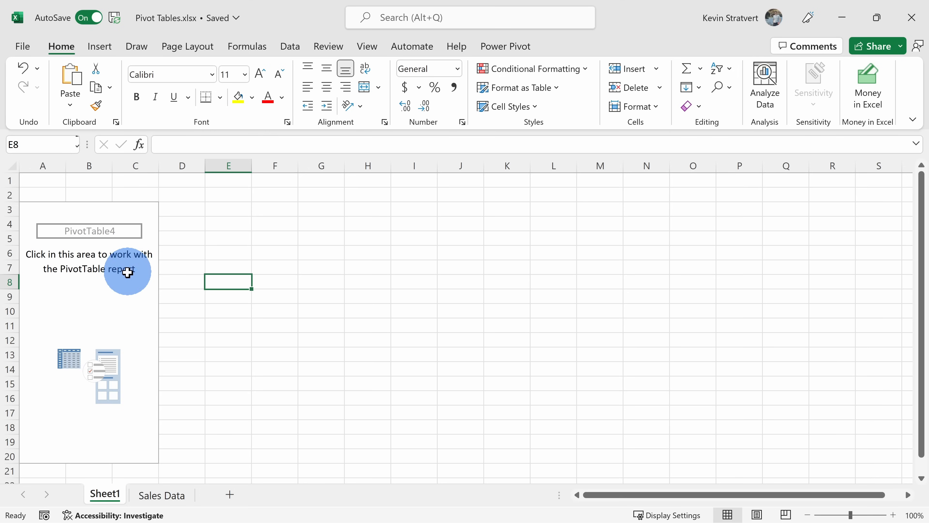
{"action": "left_click", "coordinate": [129, 295]}
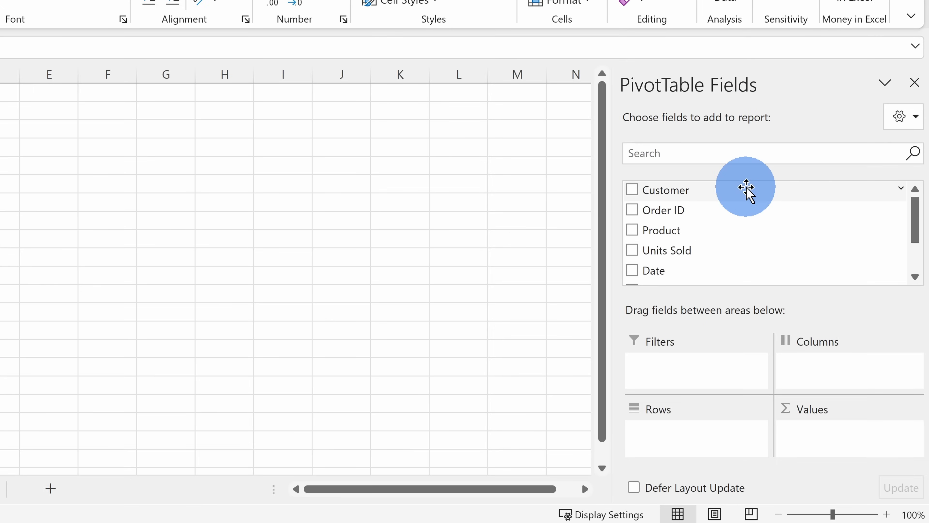
{"action": "scroll", "coordinate": [746, 187], "scroll_direction": "down", "scroll_amount": 3}
{"action": "scroll", "coordinate": [725, 238], "scroll_direction": "up", "scroll_amount": 3}
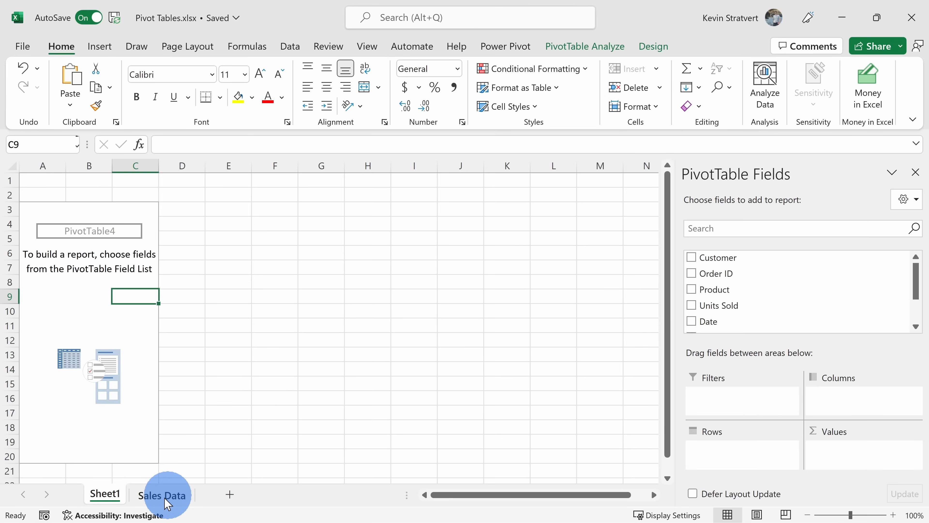
{"action": "left_click", "coordinate": [0, 488]}
{"action": "left_click", "coordinate": [69, 183]}
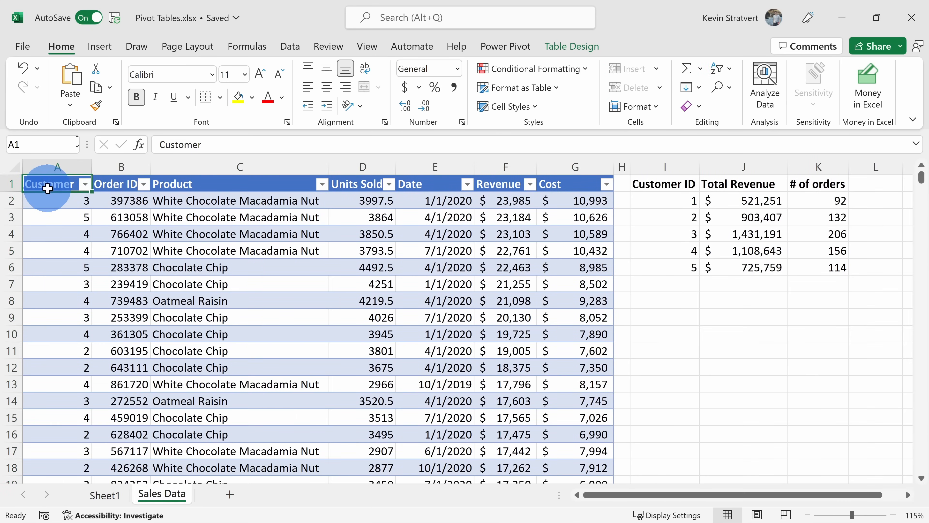
{"action": "left_click", "coordinate": [124, 183]}
{"action": "left_click", "coordinate": [219, 183]}
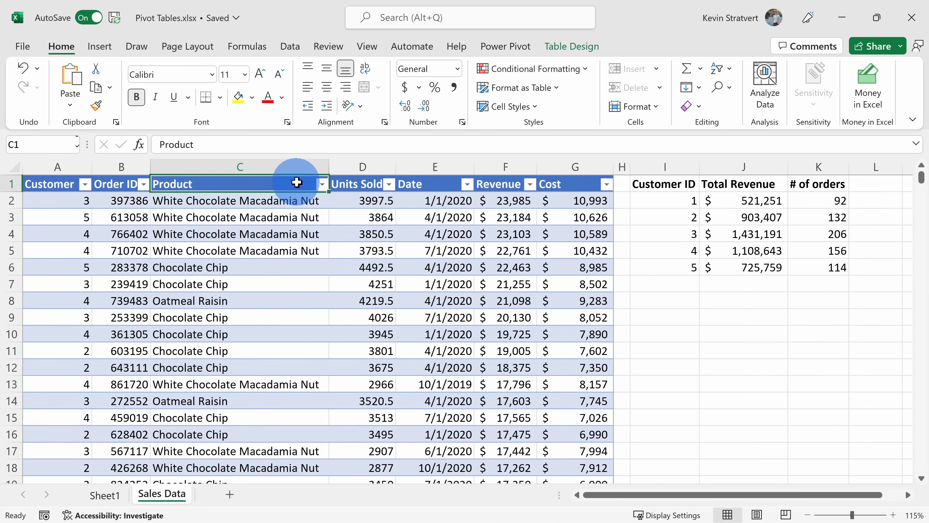
{"action": "left_click_drag", "start_coordinate": [291, 186], "coordinate": [269, 197]}
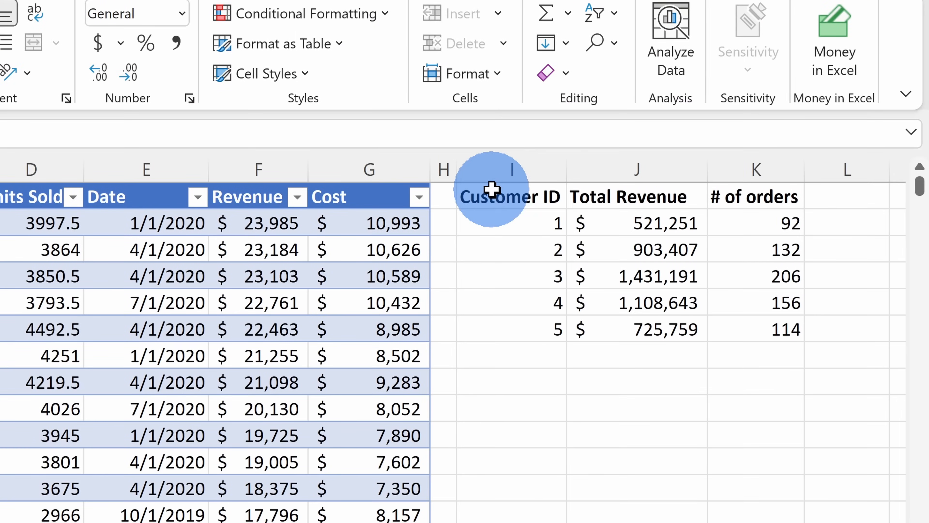
Examine the manual summary of total revenue and number of orders per customer ID in columns I to K
{"action": "left_click_drag", "start_coordinate": [652, 180], "coordinate": [805, 269]}
{"action": "left_click", "coordinate": [735, 331]}
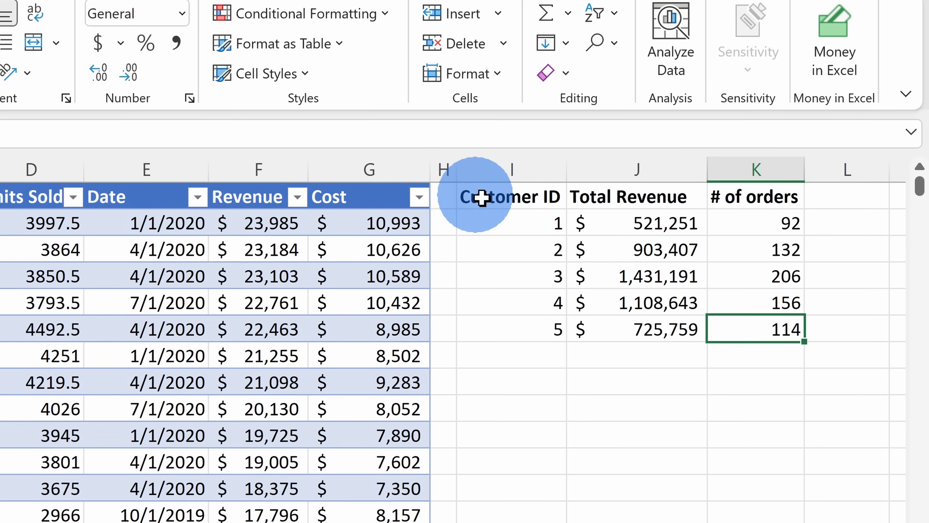
{"action": "left_click", "coordinate": [558, 212]}
{"action": "left_click", "coordinate": [524, 197]}
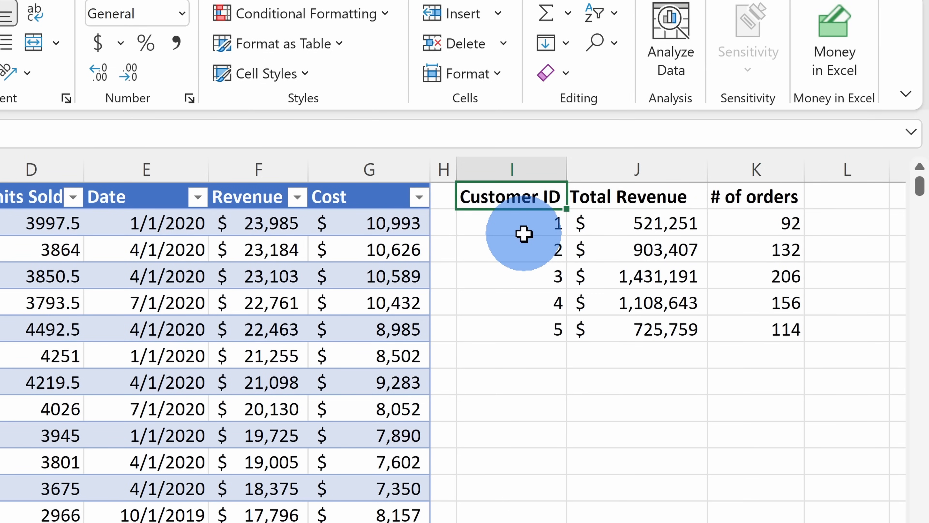
{"action": "left_click_drag", "start_coordinate": [533, 191], "coordinate": [537, 321]}
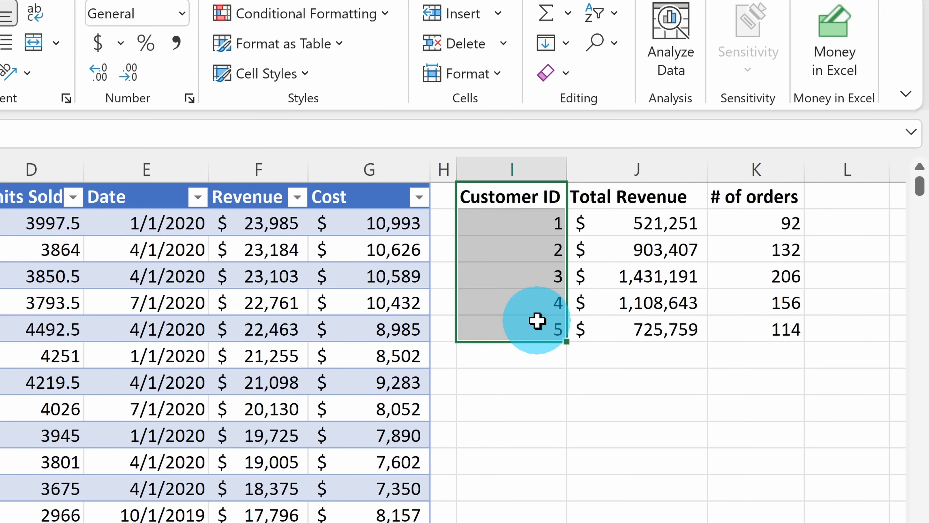
{"action": "left_click", "coordinate": [527, 249]}
{"action": "left_click", "coordinate": [531, 275]}
{"action": "left_click", "coordinate": [534, 302]}
{"action": "left_click", "coordinate": [534, 327]}
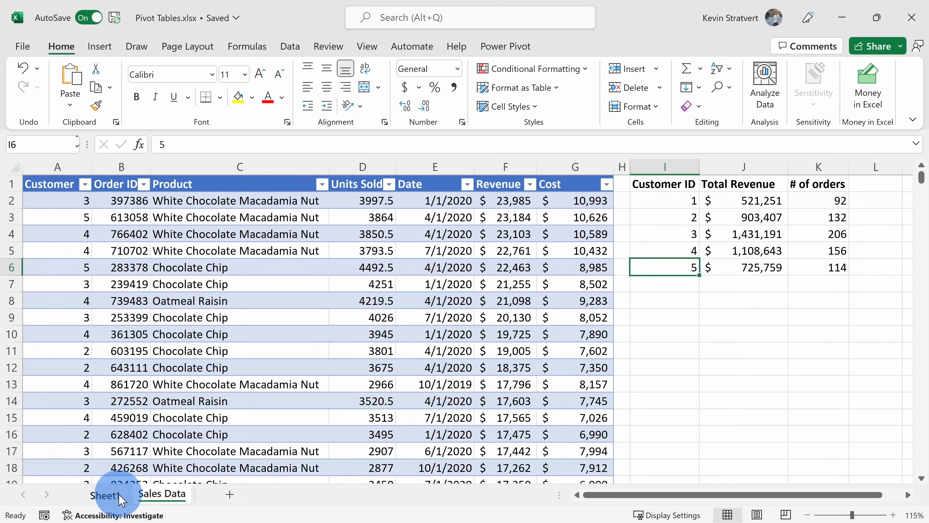
Add the Customer field to the rows of the PivotTable on Sheet1 and check the customer list it produces
{"action": "left_click", "coordinate": [106, 495]}
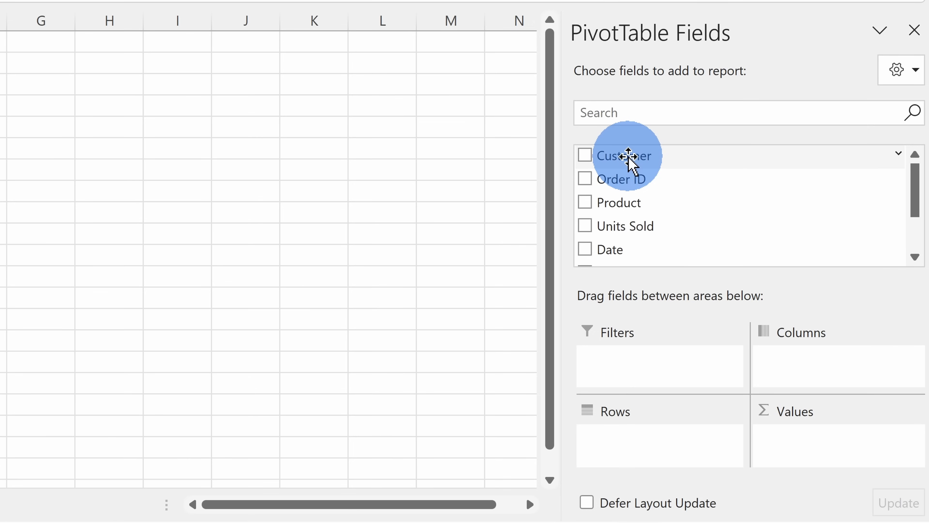
{"action": "left_click_drag", "start_coordinate": [629, 159], "coordinate": [665, 445]}
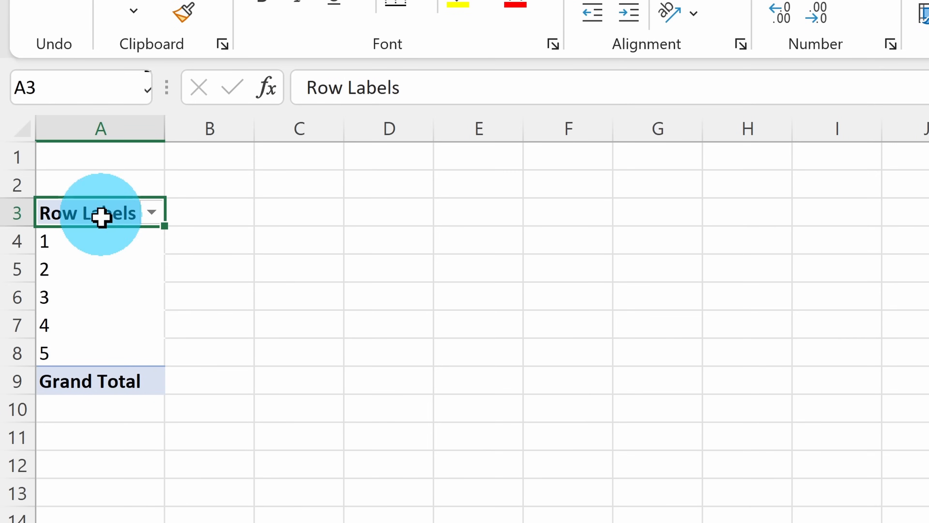
{"action": "left_click_drag", "start_coordinate": [58, 211], "coordinate": [63, 299]}
{"action": "left_click", "coordinate": [112, 352]}
{"action": "mouse_move", "coordinate": [104, 245]}
{"action": "left_mouse_down"}
{"action": "mouse_move", "coordinate": [106, 314]}
{"action": "mouse_move", "coordinate": [112, 228]}
{"action": "left_mouse_up"}
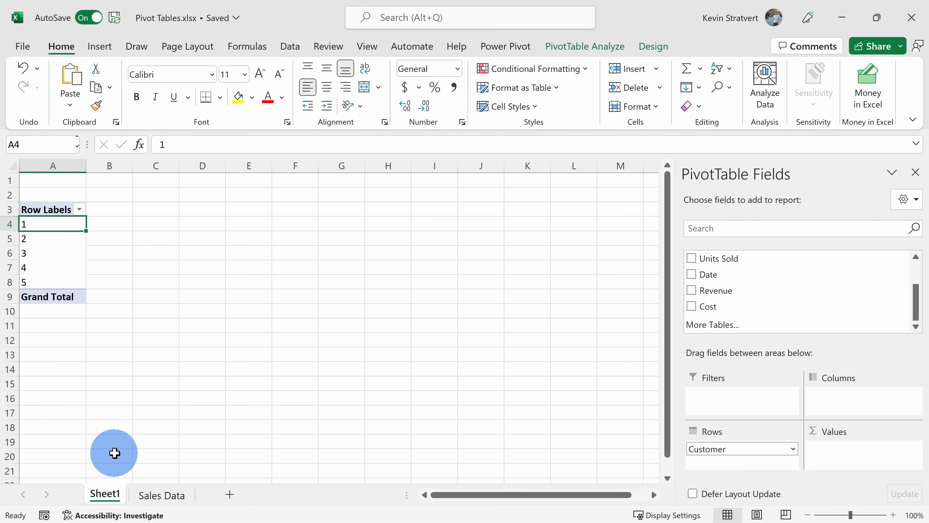
Inspect the Total Revenue formulas in J2:J6 of the Sales Data sheet against their customer IDs
{"action": "left_click", "coordinate": [163, 495]}
{"action": "left_click_drag", "start_coordinate": [761, 200], "coordinate": [770, 267]}
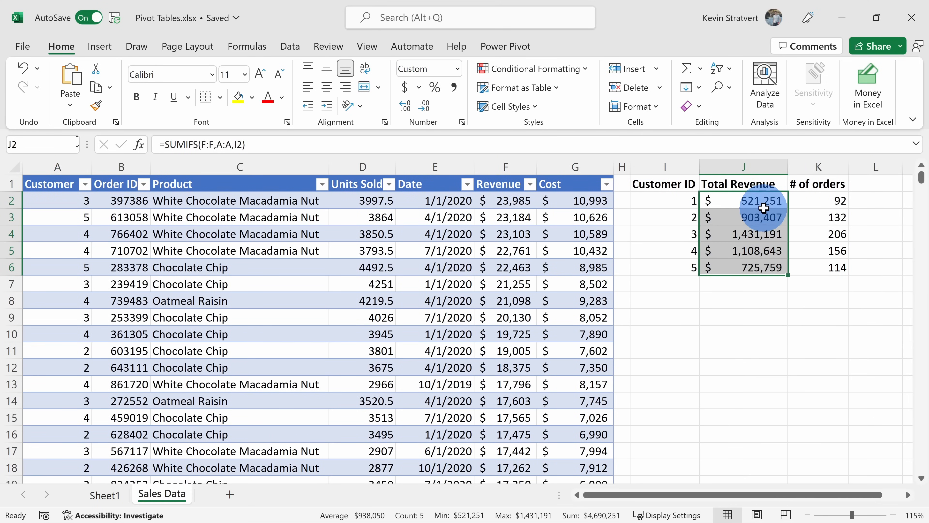
{"action": "left_click", "coordinate": [770, 195]}
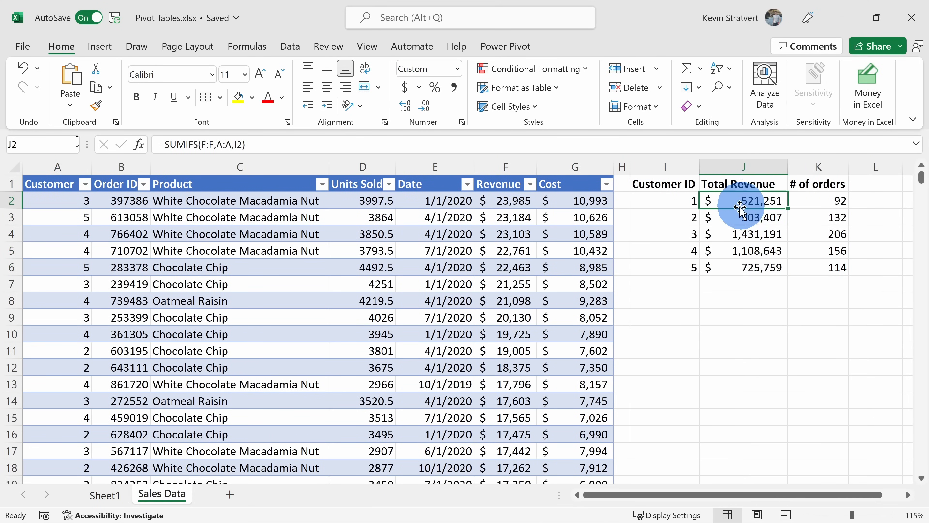
{"action": "left_click", "coordinate": [685, 199]}
{"action": "left_click", "coordinate": [740, 200]}
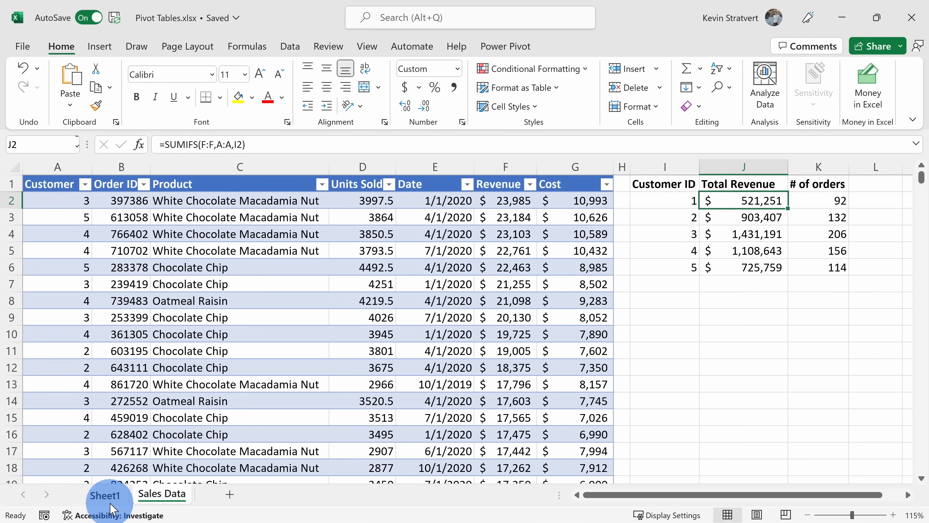
Add the Revenue field to the values of the PivotTable on Sheet1 to sum revenue per customer
{"action": "left_click", "coordinate": [105, 495]}
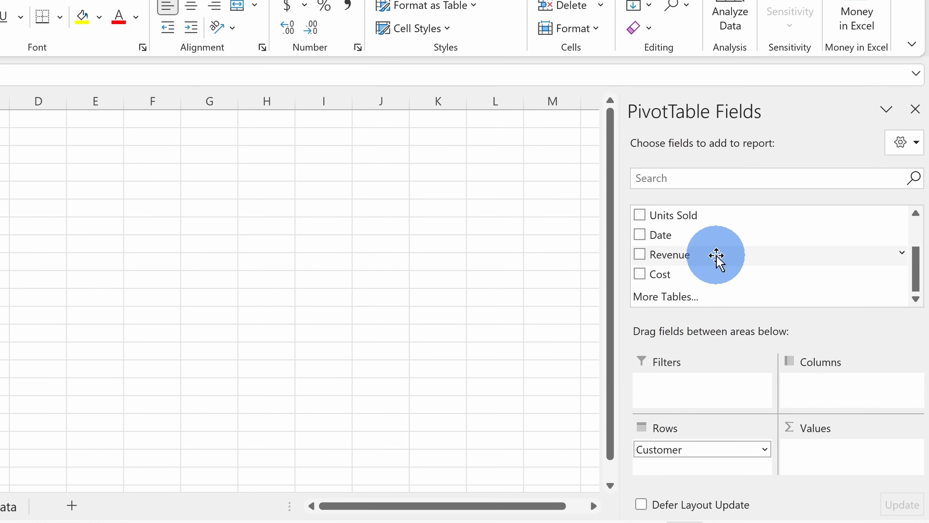
{"action": "left_click_drag", "start_coordinate": [717, 258], "coordinate": [828, 458]}
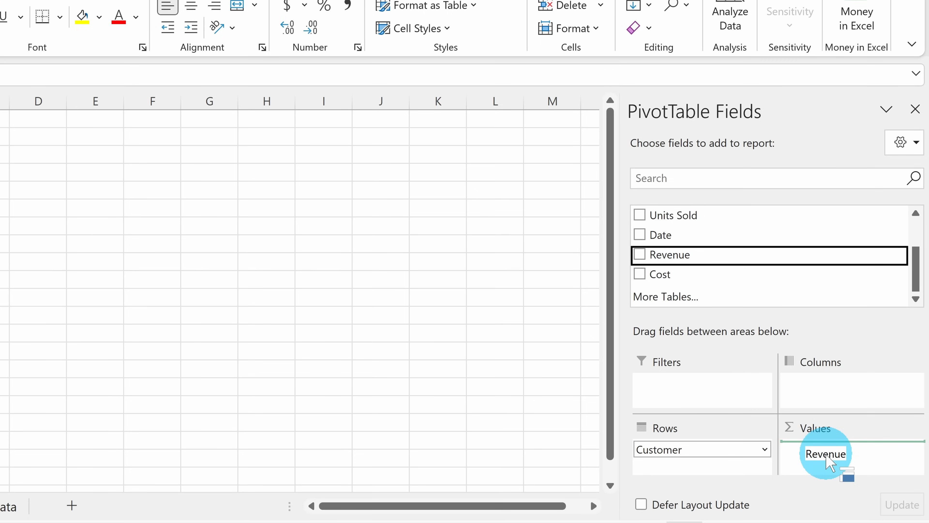
{"action": "left_click_drag", "start_coordinate": [826, 456], "coordinate": [825, 457]}
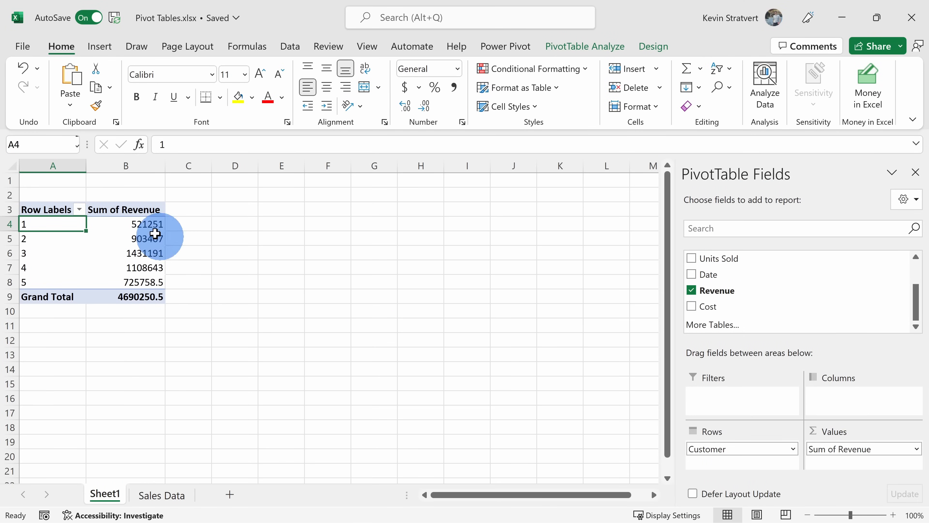
Compare the PivotTable's revenue sum for customer 1 with the manually calculated total on the Sales Data sheet
{"action": "left_click", "coordinate": [142, 224]}
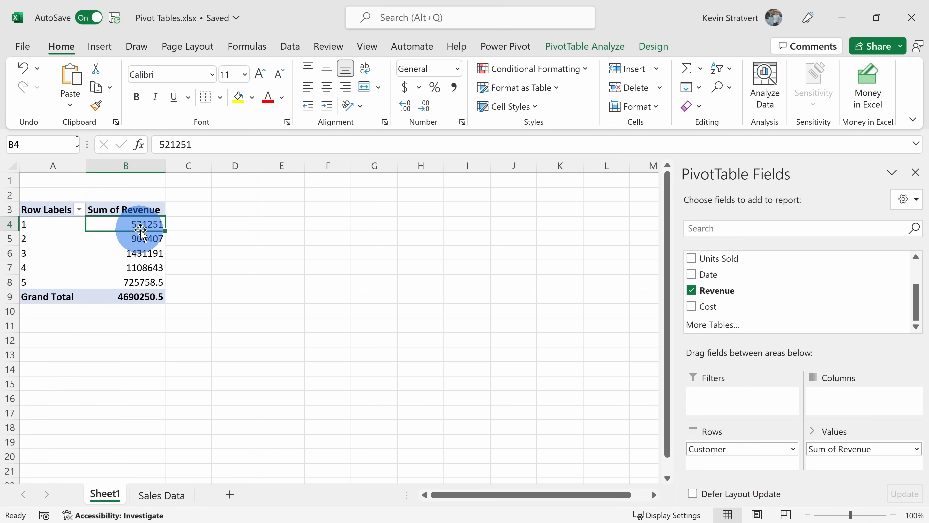
{"action": "left_click", "coordinate": [161, 495]}
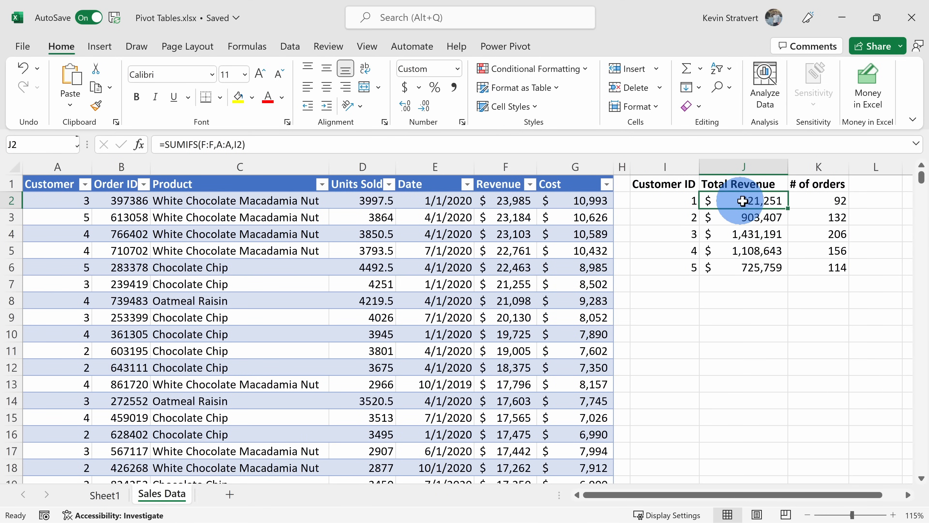
{"action": "left_click", "coordinate": [117, 494]}
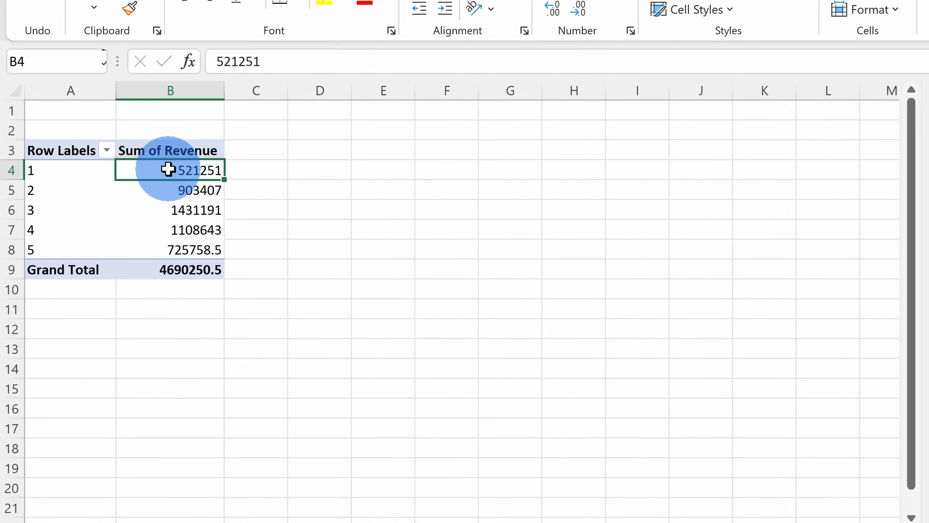
Format the Sum of Revenue values in the PivotTable as Currency with the $ symbol and 0 decimal places
{"action": "right_click", "coordinate": [125, 224]}
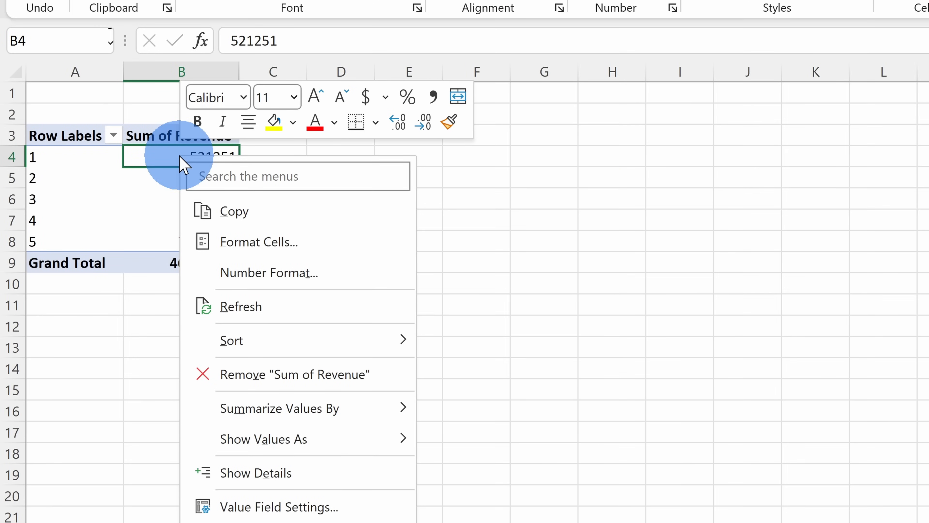
{"action": "left_click", "coordinate": [264, 275]}
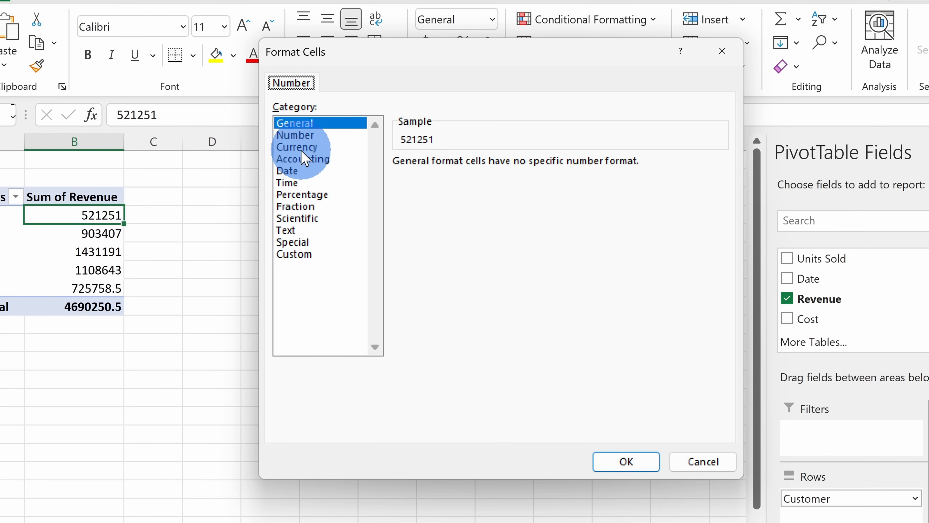
{"action": "left_click", "coordinate": [301, 148]}
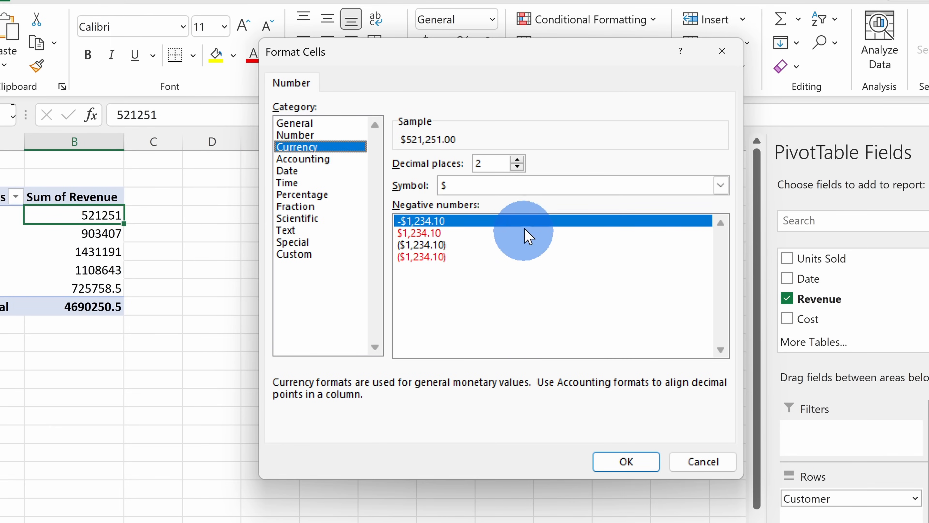
{"action": "left_click", "coordinate": [517, 168]}
{"action": "left_click", "coordinate": [517, 167]}
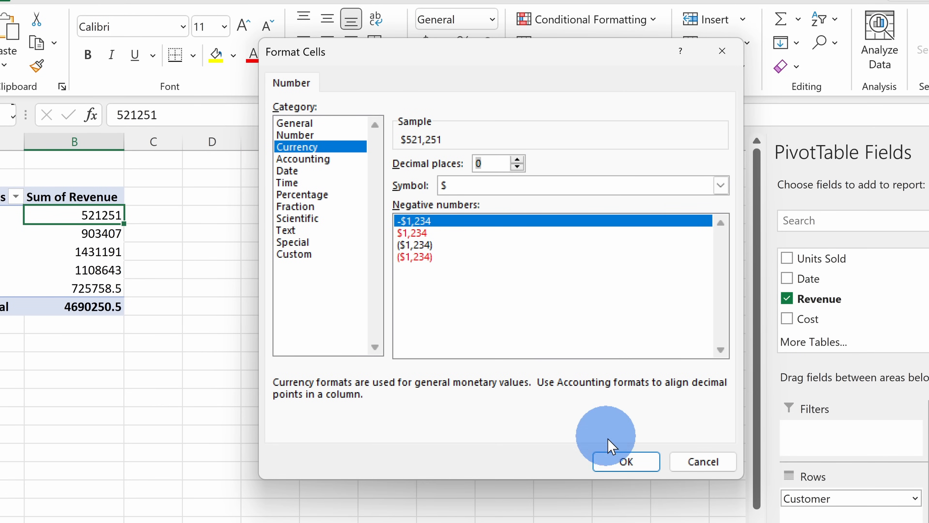
{"action": "left_click", "coordinate": [626, 461]}
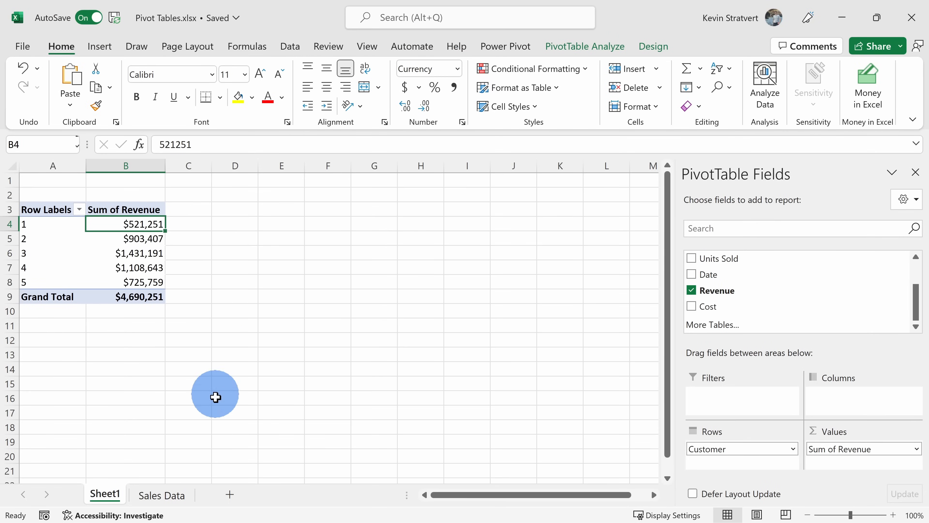
Inspect the order count formulas in the # of orders column on the Sales Data sheet
{"action": "left_click", "coordinate": [161, 495]}
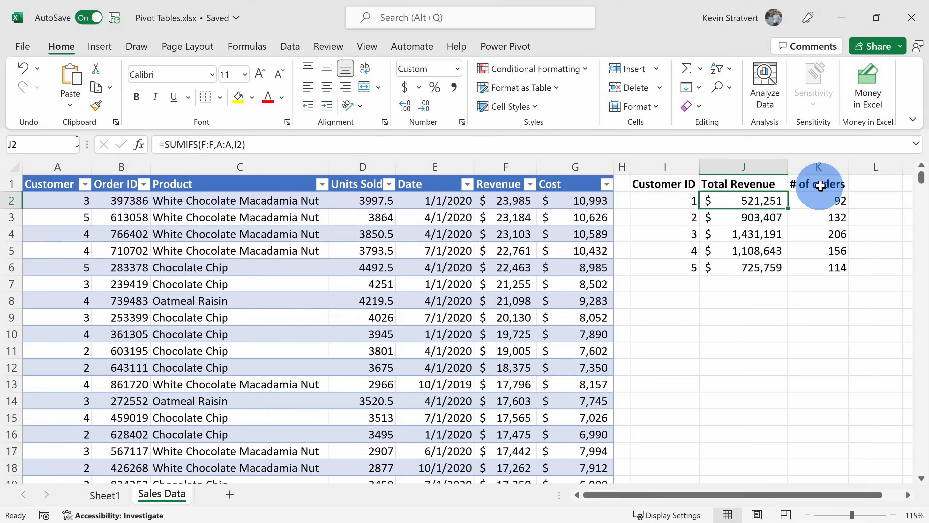
{"action": "left_click_drag", "start_coordinate": [823, 184], "coordinate": [823, 268]}
{"action": "left_click", "coordinate": [823, 251]}
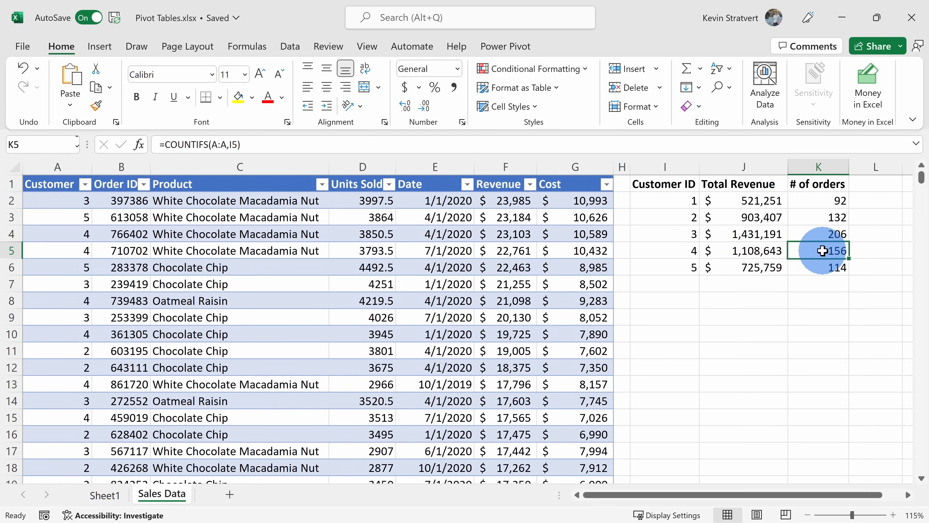
Add the Order ID field to the values of the PivotTable on Sheet1, below Sum of Revenue
{"action": "left_click", "coordinate": [104, 495]}
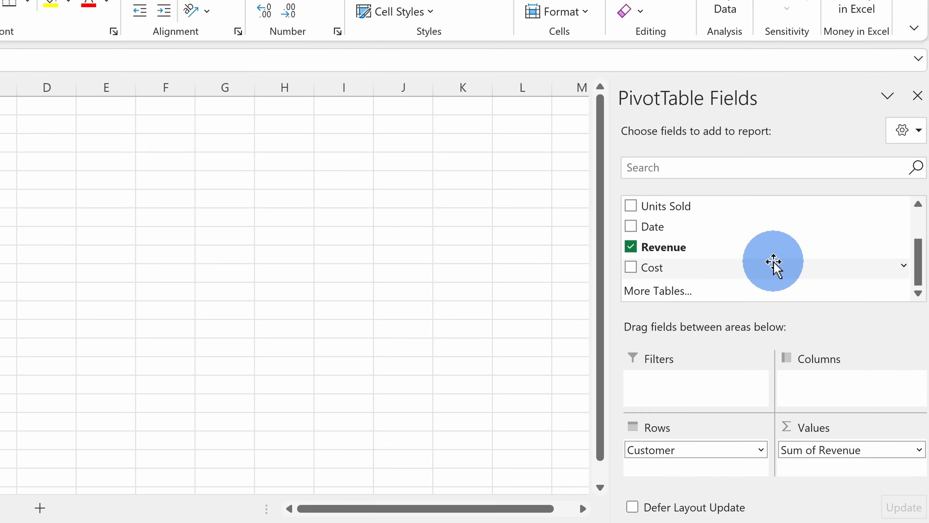
{"action": "scroll", "coordinate": [803, 303], "scroll_direction": "up", "scroll_amount": 3}
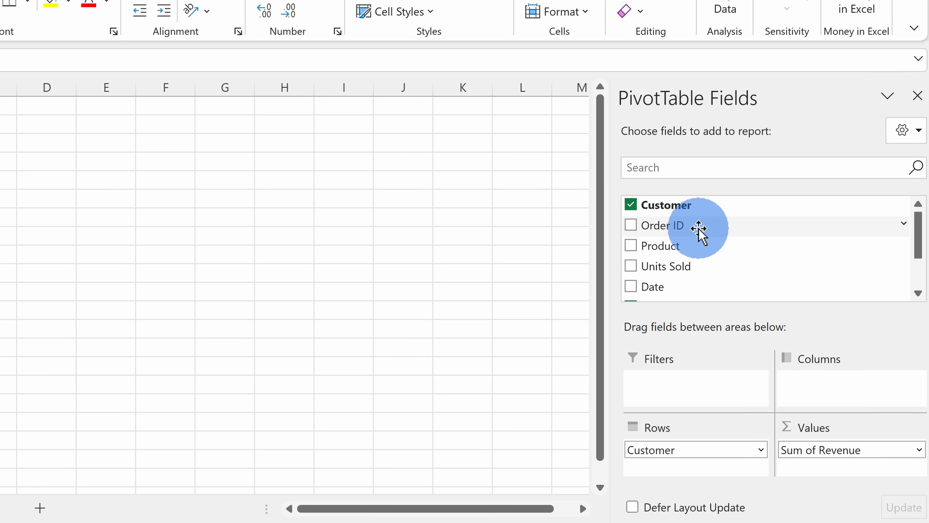
{"action": "left_click_drag", "start_coordinate": [699, 229], "coordinate": [841, 463]}
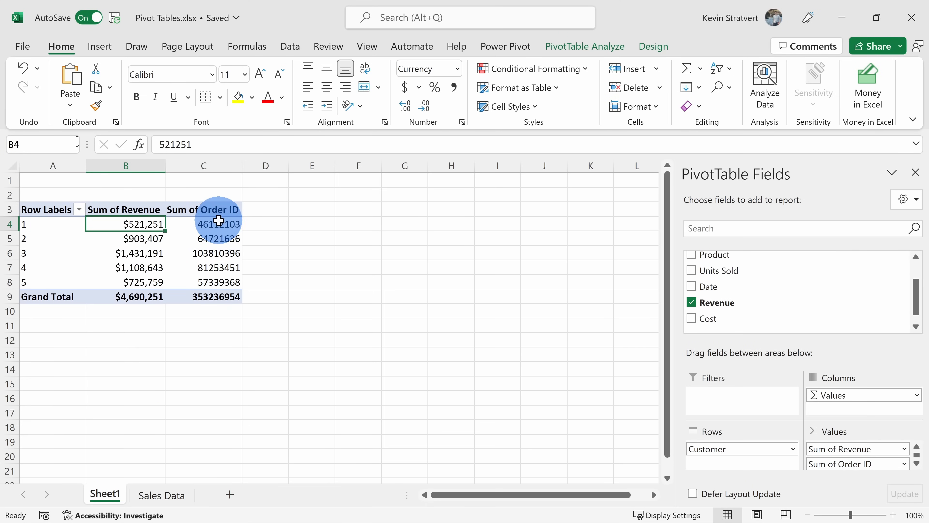
Compare the PivotTable's Sum of Order ID for customer 1 with the order count in K2 of the Sales Data sheet
{"action": "left_click", "coordinate": [162, 495]}
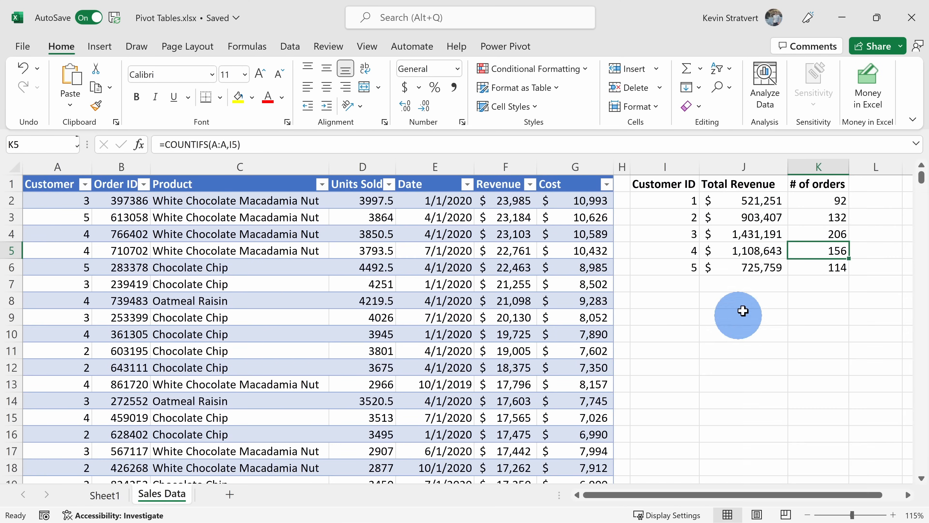
{"action": "left_click", "coordinate": [826, 201]}
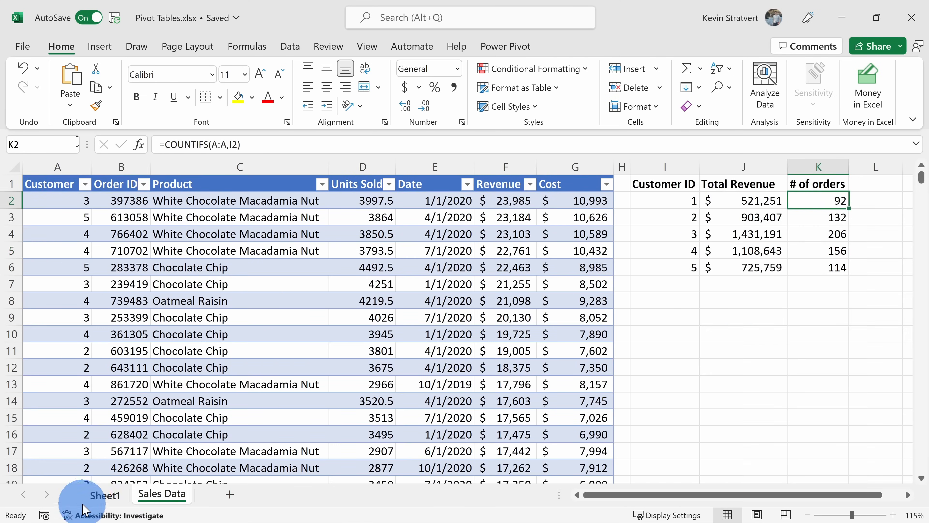
{"action": "left_click", "coordinate": [104, 495]}
{"action": "left_click", "coordinate": [219, 223]}
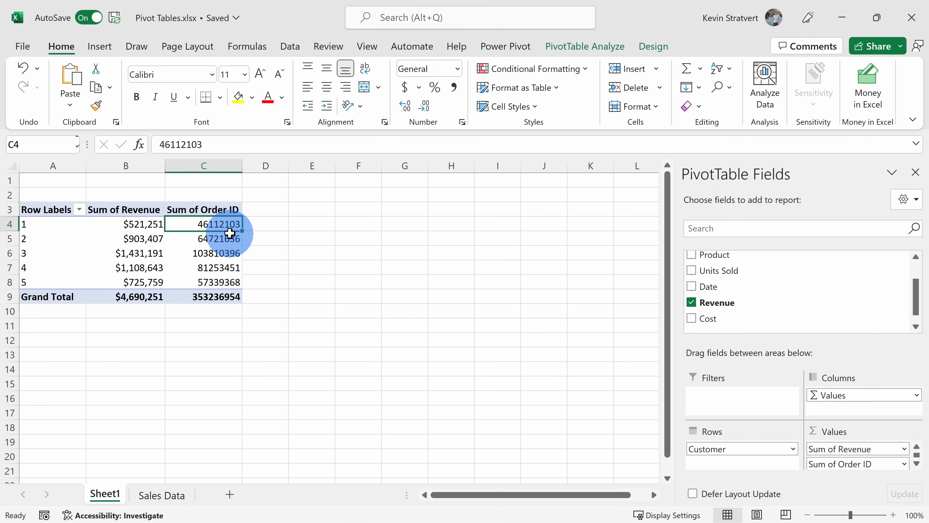
{"action": "mouse_move", "coordinate": [227, 226]}
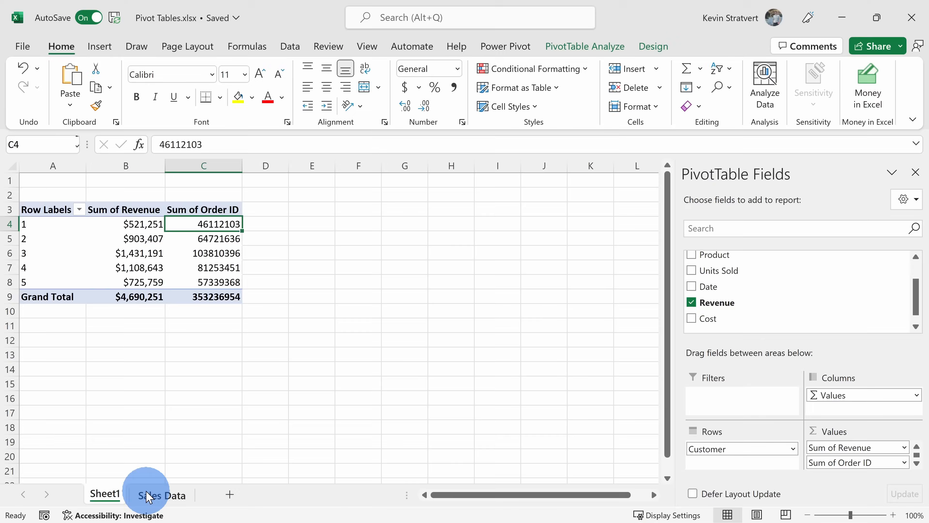
Review the individual IDs in the Order ID column of the Sales Data sheet and return to the PivotTable
{"action": "left_click", "coordinate": [154, 492]}
{"action": "left_click_drag", "start_coordinate": [126, 201], "coordinate": [139, 425]}
{"action": "left_click", "coordinate": [104, 494]}
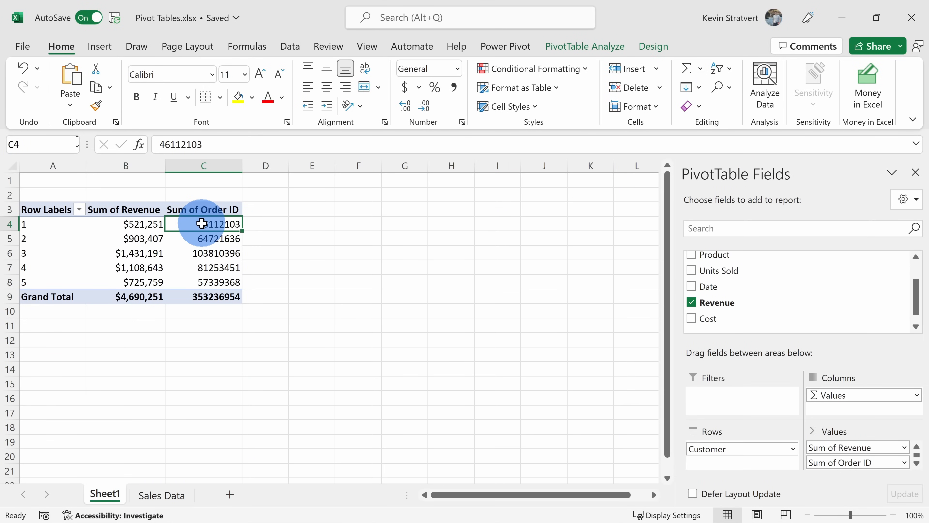
Summarize the Order ID values in the PivotTable by Count instead of Sum
{"action": "right_click", "coordinate": [193, 224]}
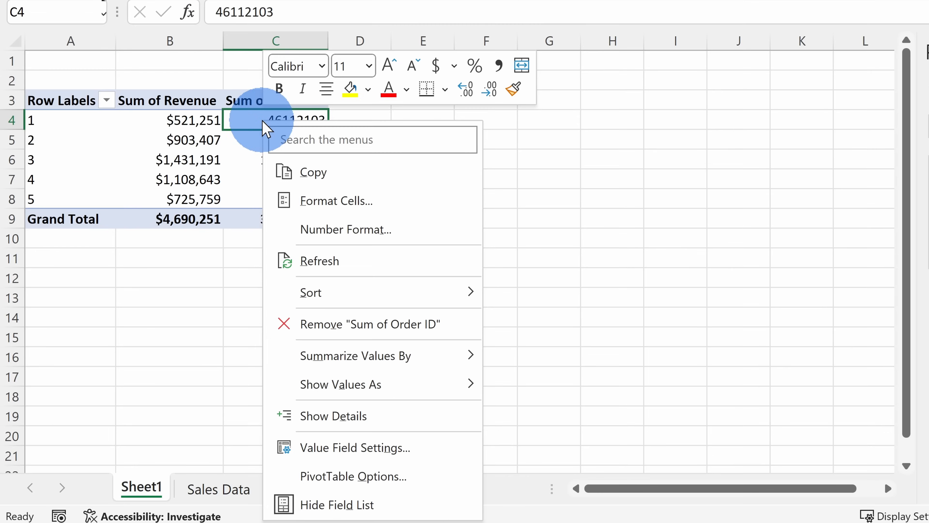
{"action": "left_click", "coordinate": [371, 356]}
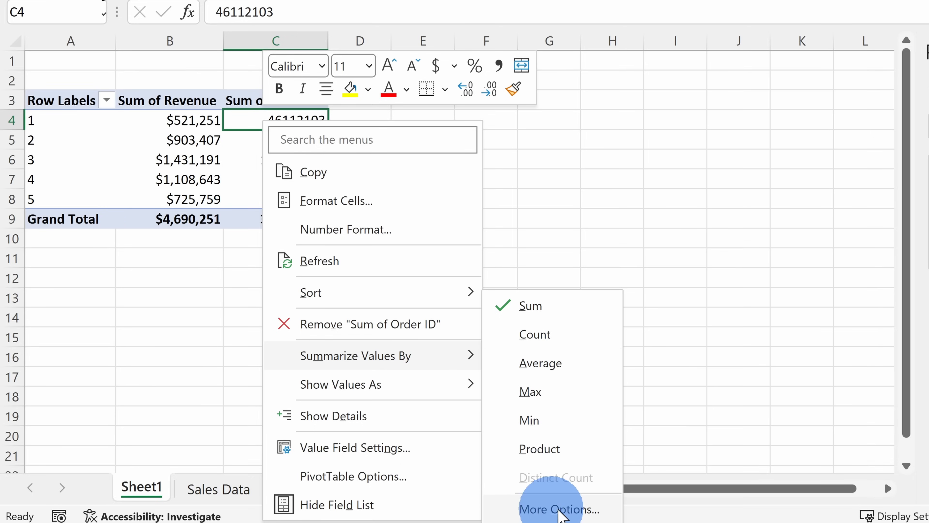
{"action": "left_click", "coordinate": [545, 336]}
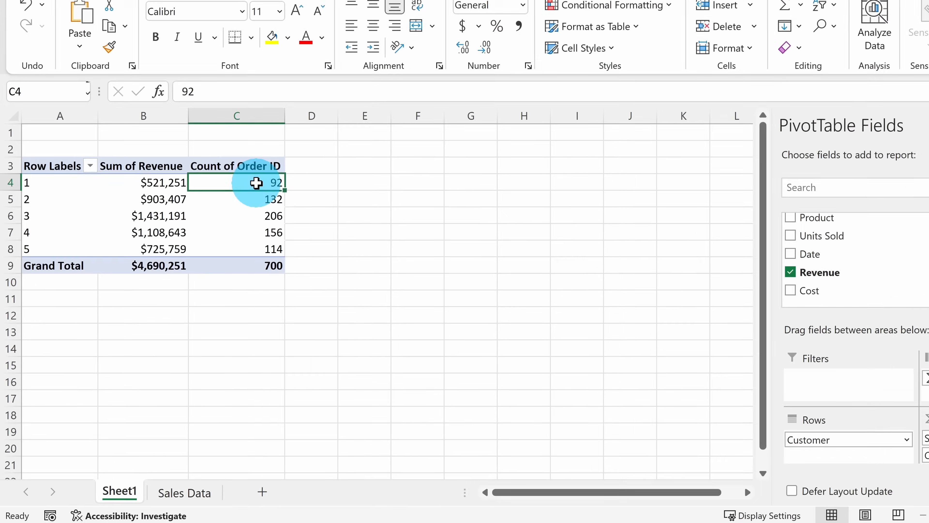
Compare the PivotTable's order counts per customer with the manual counts in K2:K6 of the Sales Data sheet
{"action": "left_click_drag", "start_coordinate": [303, 122], "coordinate": [317, 192]}
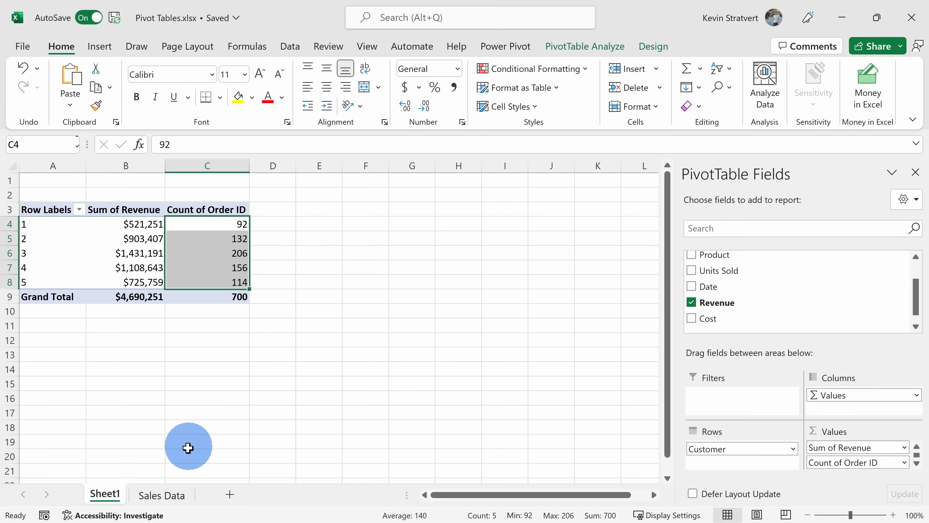
{"action": "left_click", "coordinate": [162, 495]}
{"action": "left_click_drag", "start_coordinate": [845, 194], "coordinate": [822, 264]}
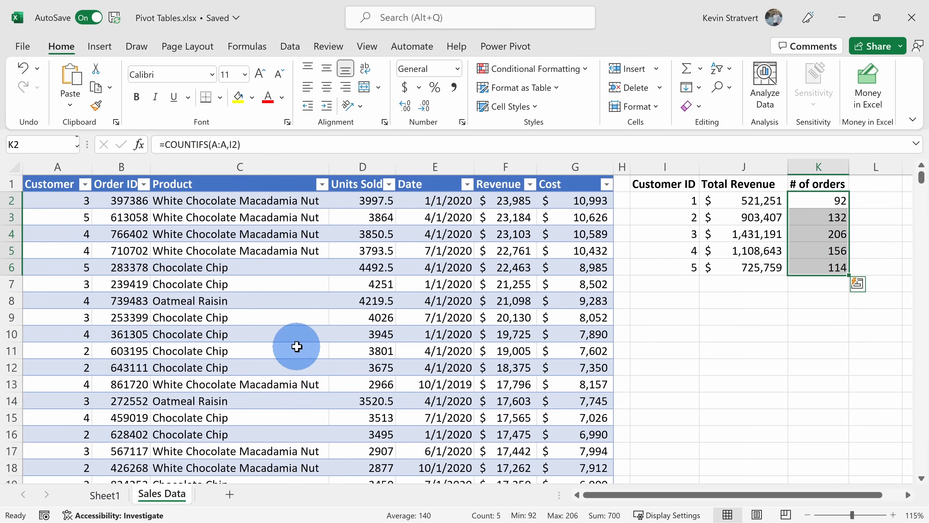
{"action": "left_click", "coordinate": [110, 495]}
{"action": "left_click", "coordinate": [193, 234]}
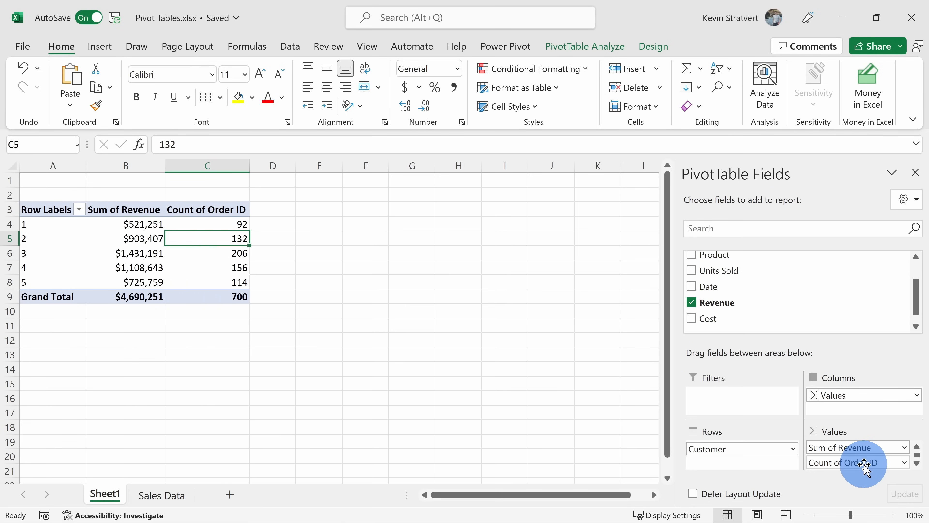
Remove Count of Order ID from the PivotTable's values and Customer from its rows, keeping only Sum of Revenue
{"action": "left_click_drag", "start_coordinate": [871, 463], "coordinate": [529, 280]}
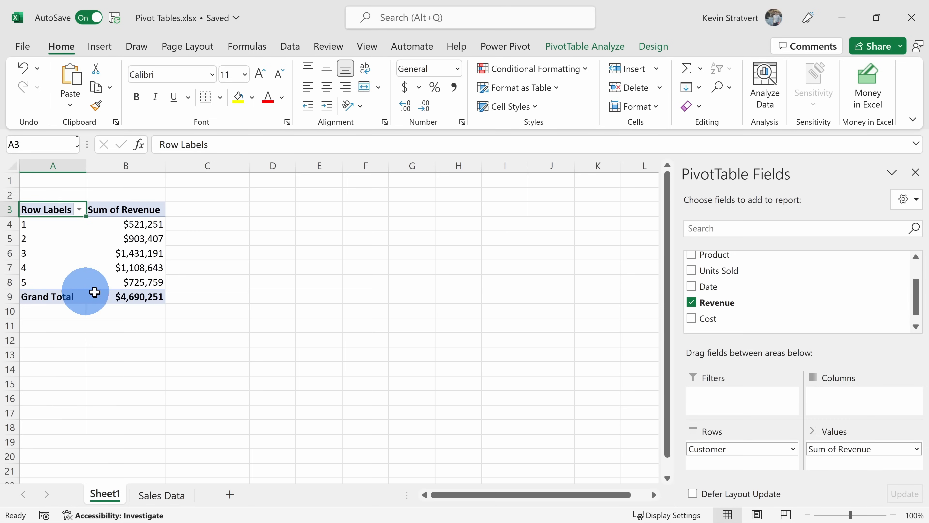
{"action": "left_click", "coordinate": [127, 296]}
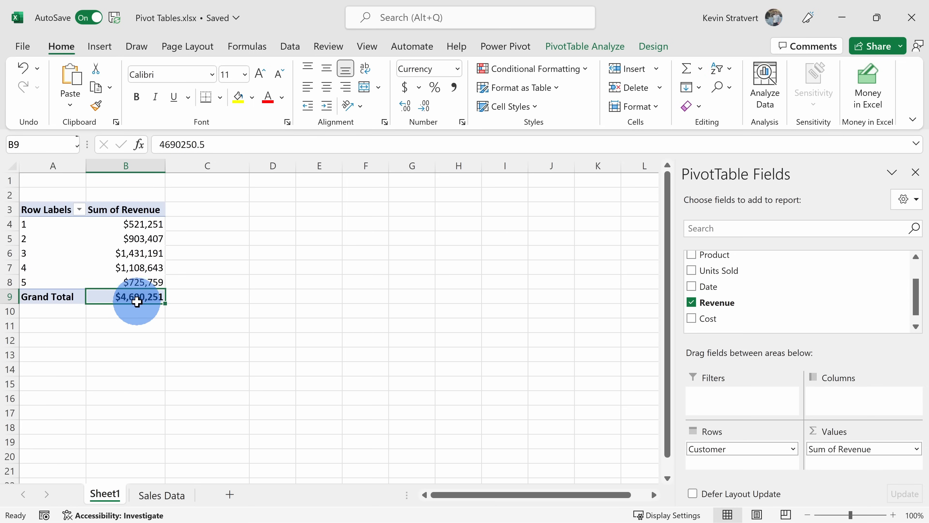
{"action": "left_click_drag", "start_coordinate": [706, 449], "coordinate": [577, 373]}
{"action": "left_click", "coordinate": [77, 223]}
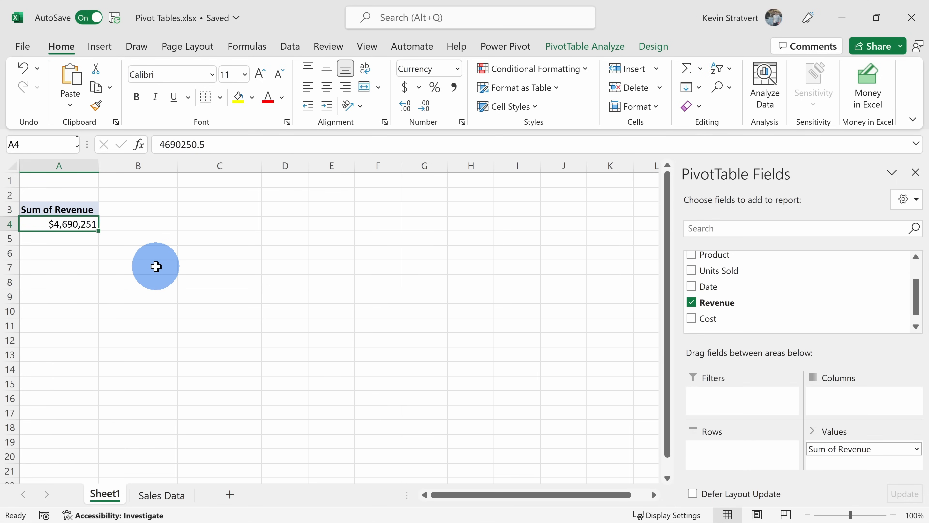
Add the Customer field back to the PivotTable's rows and check the revenue listed per customer
{"action": "scroll", "coordinate": [878, 316], "scroll_direction": "up", "scroll_amount": 2}
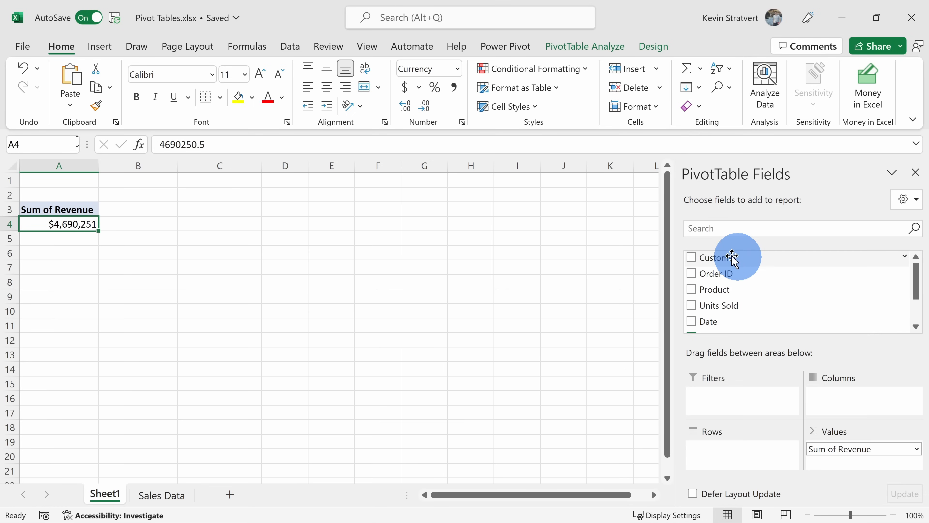
{"action": "left_click_drag", "start_coordinate": [730, 258], "coordinate": [730, 456]}
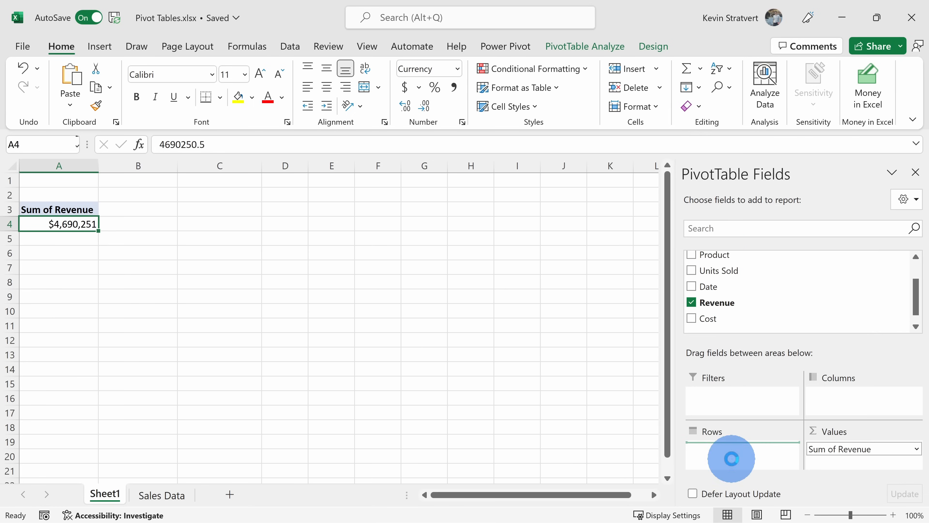
{"action": "left_click_drag", "start_coordinate": [59, 224], "coordinate": [125, 280]}
{"action": "left_click", "coordinate": [139, 282]}
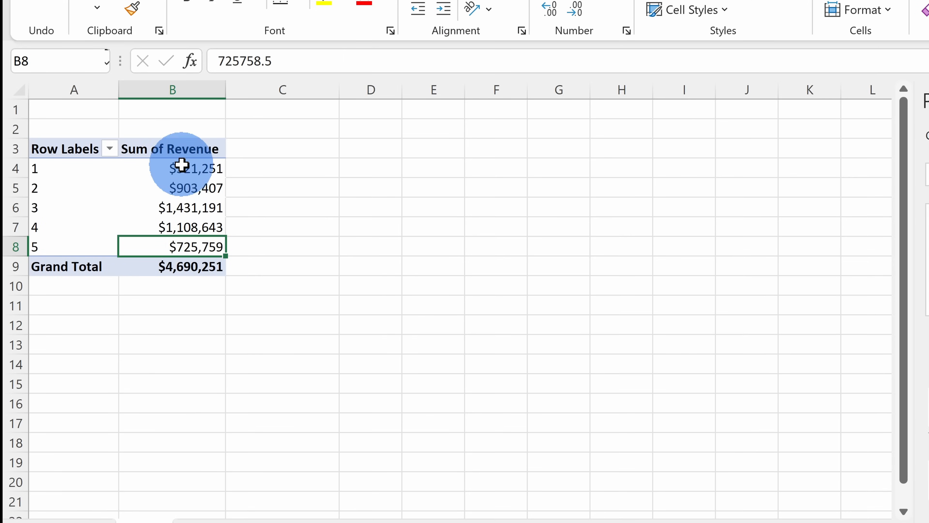
Sort the PivotTable by Sum of Revenue from largest to smallest and identify the customer in the first row
{"action": "left_click", "coordinate": [183, 165]}
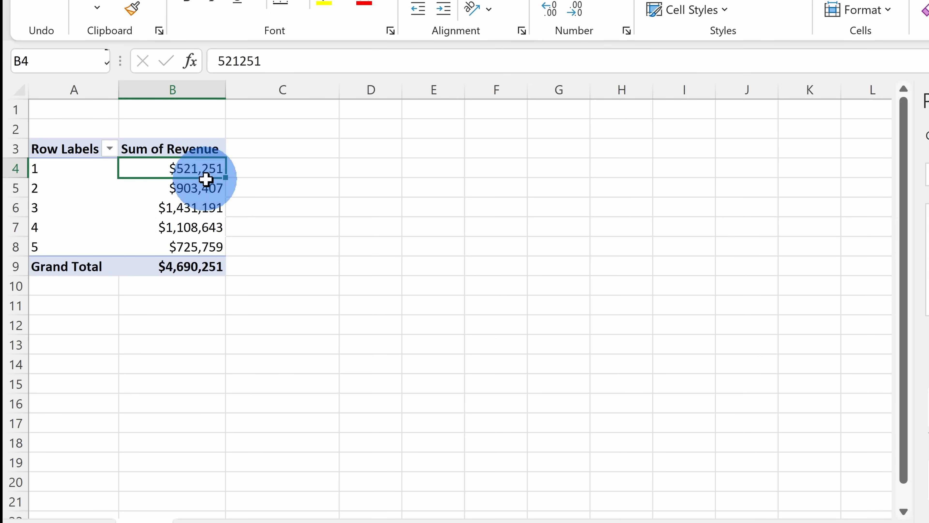
{"action": "left_click", "coordinate": [200, 188]}
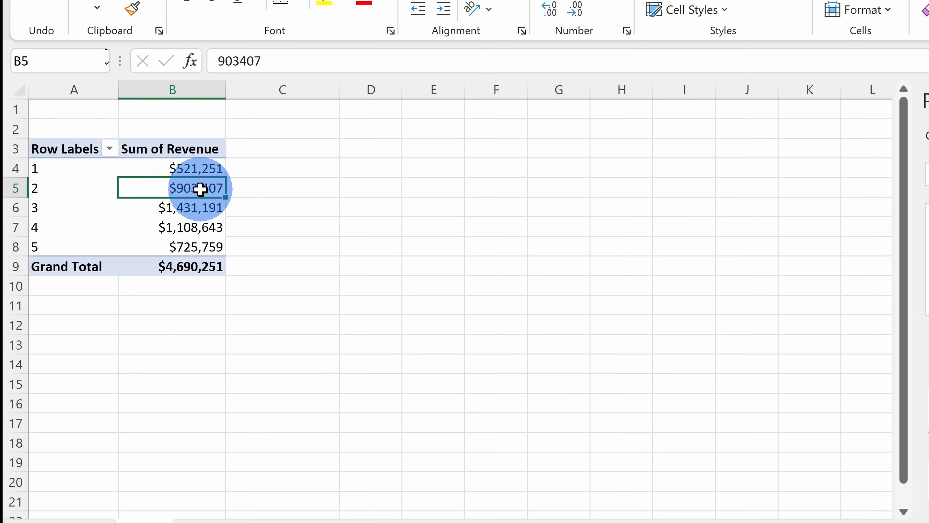
{"action": "right_click", "coordinate": [202, 190]}
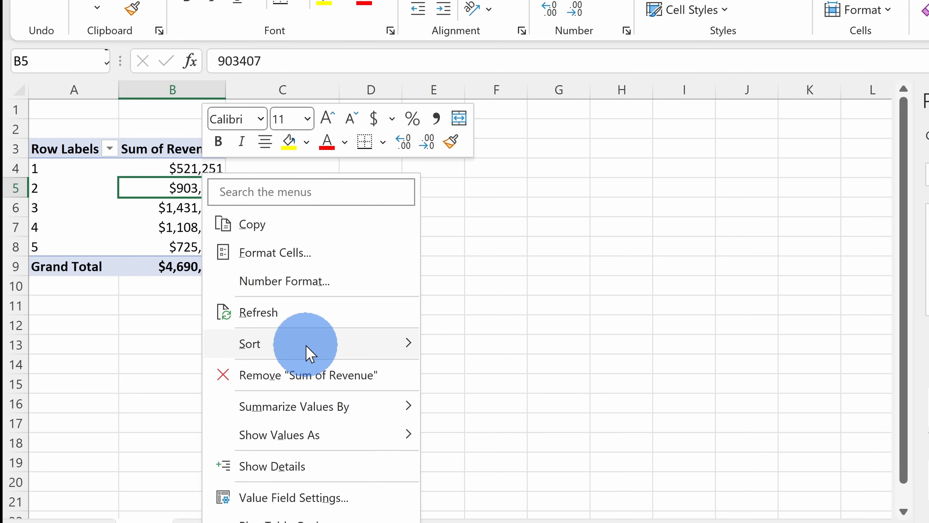
{"action": "mouse_move", "coordinate": [314, 349]}
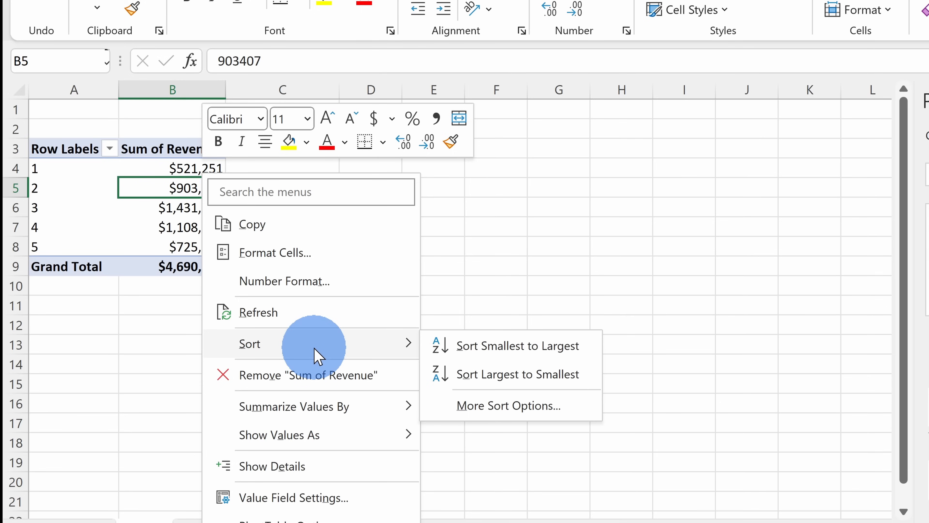
{"action": "left_click", "coordinate": [527, 375]}
{"action": "left_click_drag", "start_coordinate": [186, 168], "coordinate": [62, 168]}
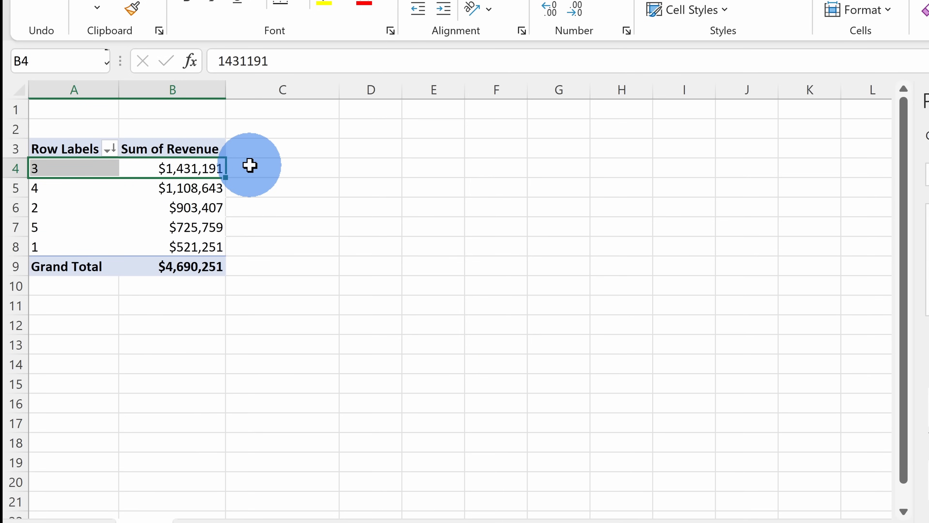
Sort the PivotTable's customer row labels from smallest to largest
{"action": "left_click", "coordinate": [85, 172]}
{"action": "right_click", "coordinate": [85, 171]}
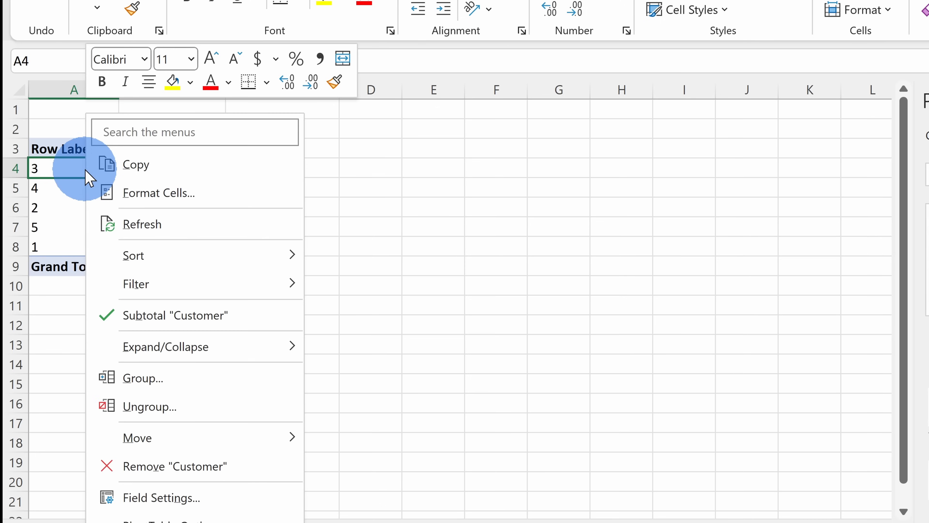
{"action": "mouse_move", "coordinate": [161, 256]}
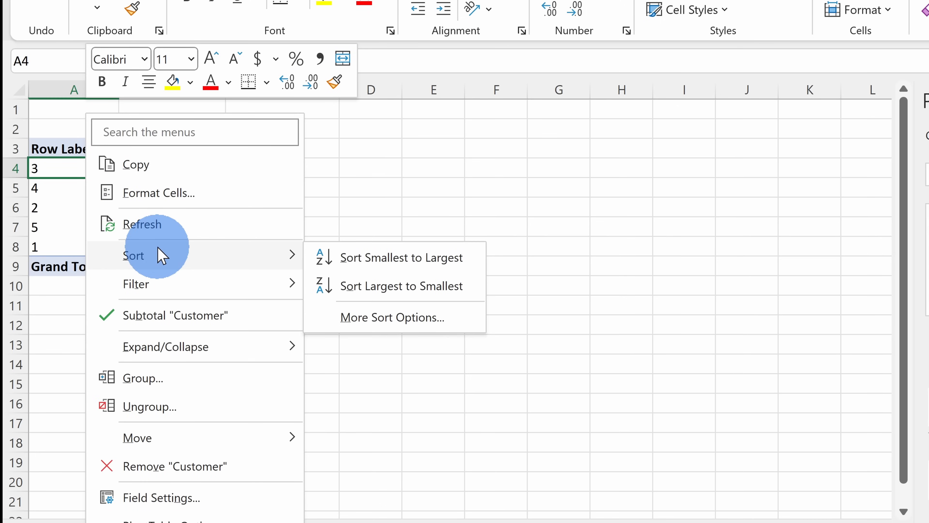
{"action": "left_click", "coordinate": [384, 257]}
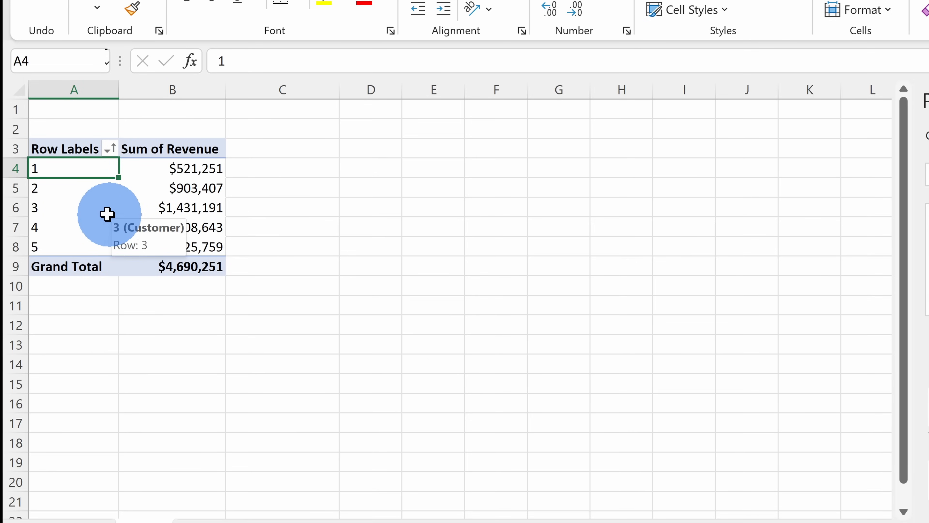
Move customer 4 to the beginning of the PivotTable's row labels
{"action": "left_click", "coordinate": [84, 227]}
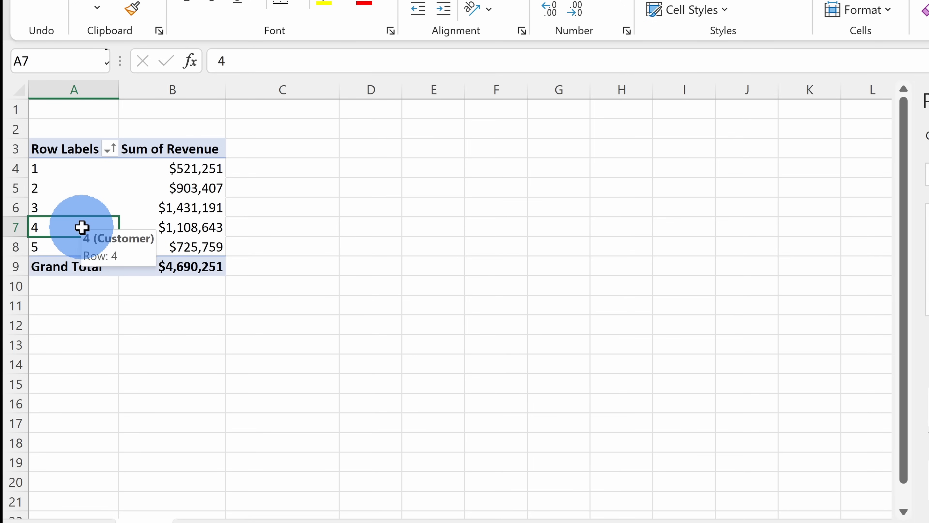
{"action": "right_click", "coordinate": [81, 227]}
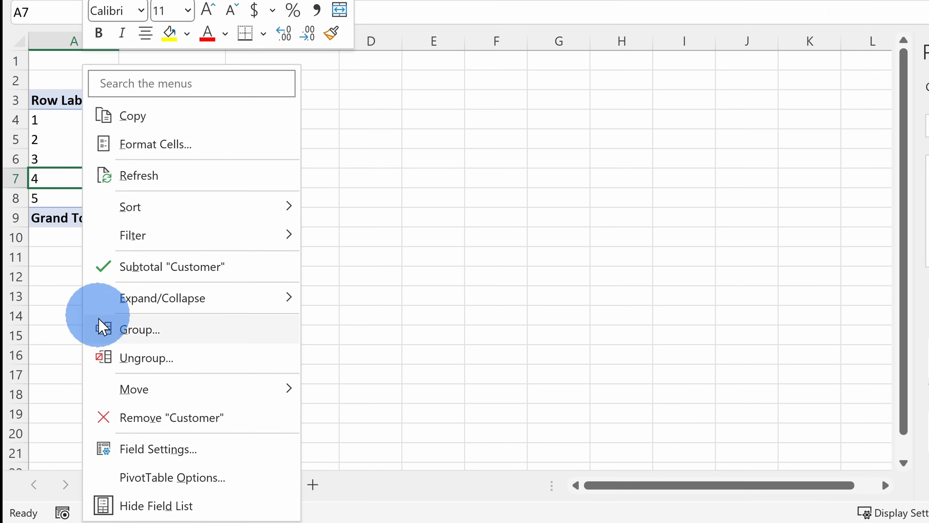
{"action": "mouse_move", "coordinate": [148, 385]}
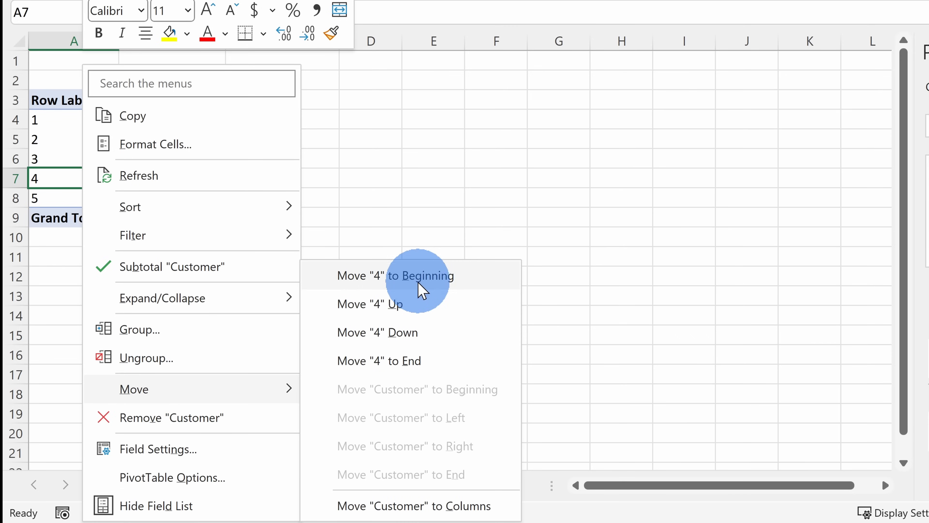
{"action": "left_click", "coordinate": [424, 277]}
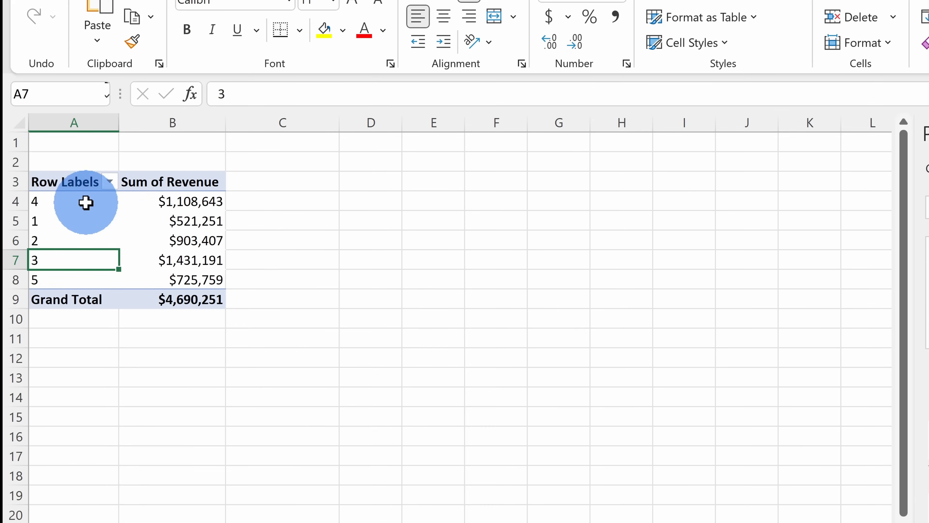
{"action": "left_click", "coordinate": [87, 110]}
{"action": "left_click", "coordinate": [87, 188]}
{"action": "left_click", "coordinate": [73, 223]}
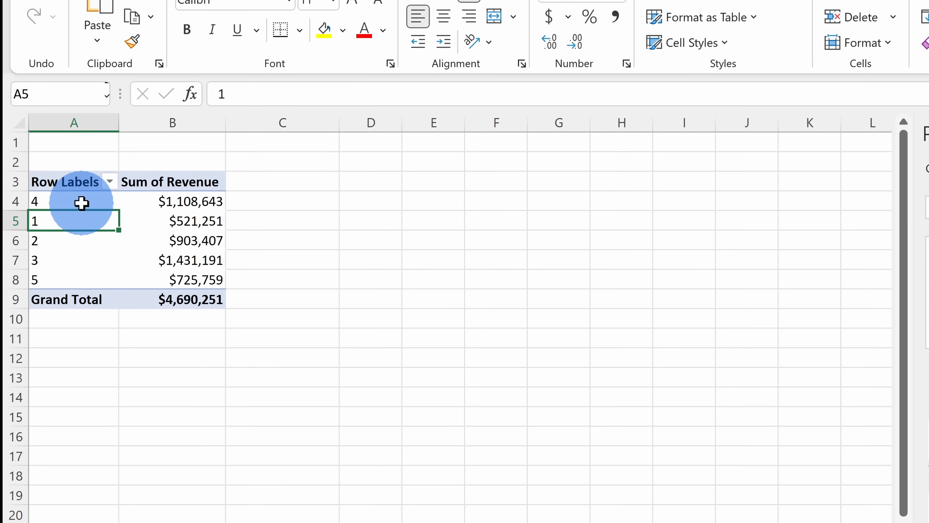
Cut the customer 4 row label and paste it back between customers 3 and 5
{"action": "left_click", "coordinate": [81, 201]}
{"action": "key", "text": "ctrl+x"}
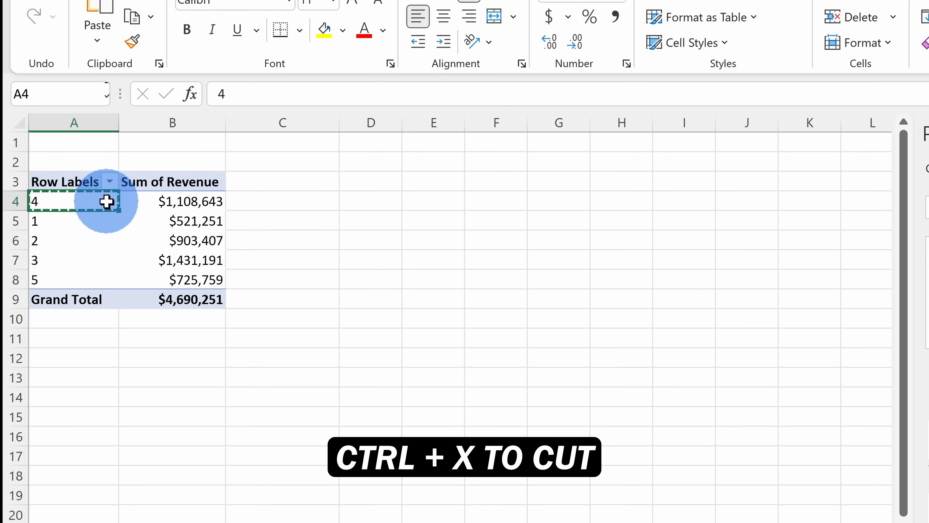
{"action": "left_click", "coordinate": [62, 267]}
{"action": "key", "text": "ctrl+v"}
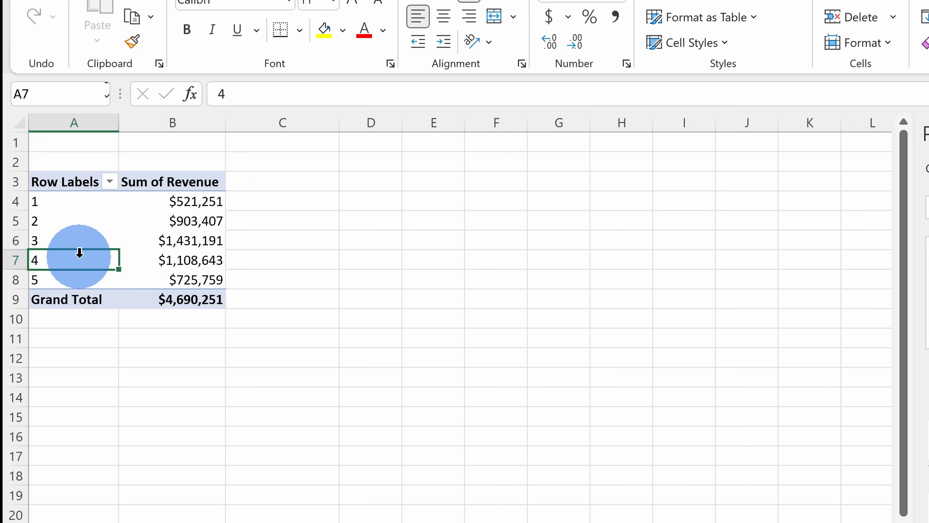
Filter the PivotTable's row labels to show only customers 1, 2 and 3
{"action": "left_click", "coordinate": [110, 182]}
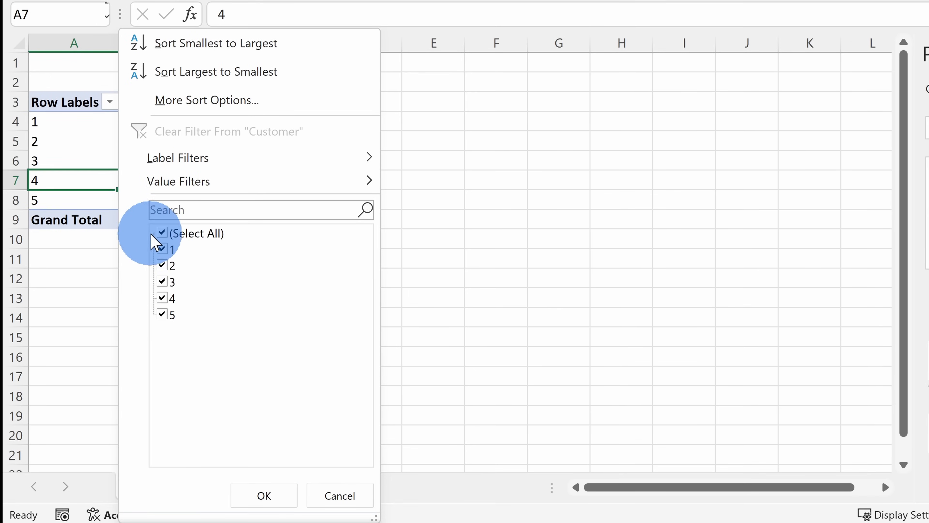
{"action": "left_click", "coordinate": [151, 235]}
{"action": "left_click", "coordinate": [165, 250]}
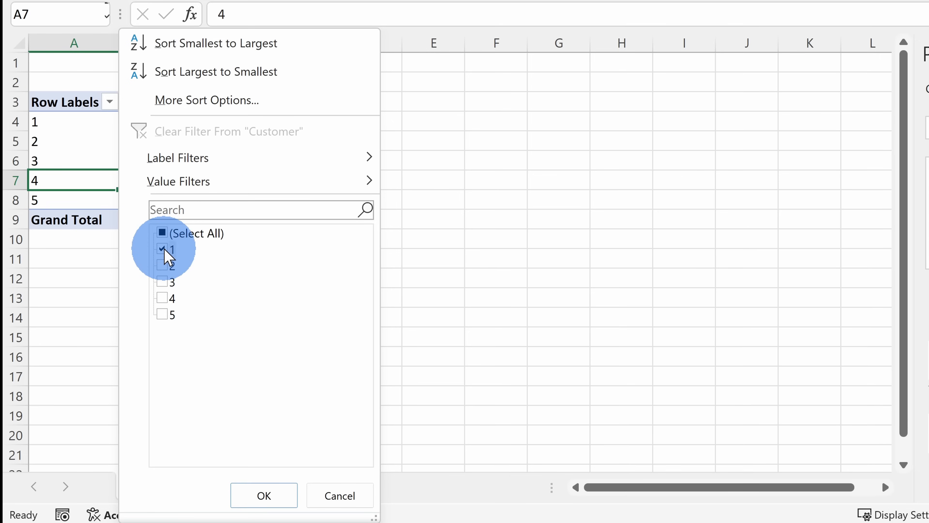
{"action": "left_click", "coordinate": [165, 265]}
{"action": "left_click", "coordinate": [165, 282]}
{"action": "left_click", "coordinate": [256, 485]}
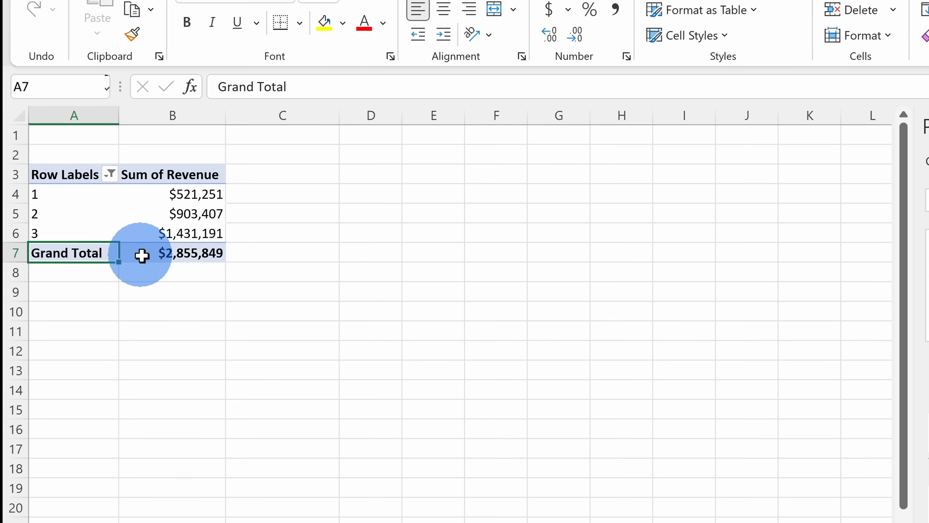
Clear the Customer filter from the PivotTable's row labels
{"action": "left_click", "coordinate": [111, 176]}
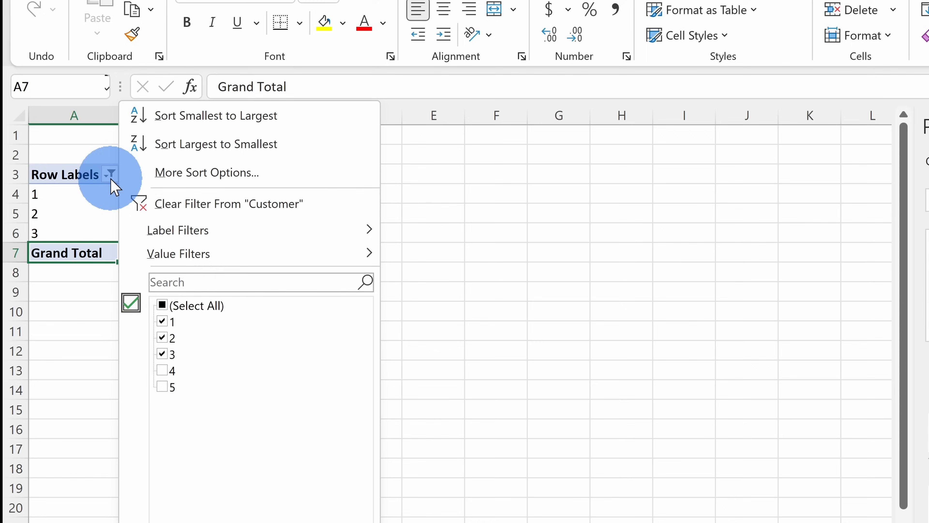
{"action": "left_click", "coordinate": [196, 204]}
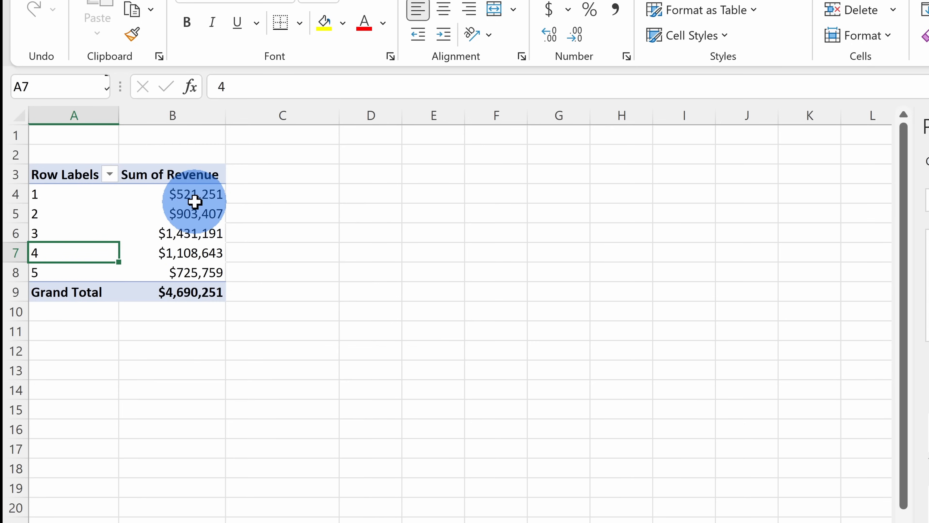
{"action": "left_click_drag", "start_coordinate": [94, 194], "coordinate": [84, 261]}
{"action": "left_click", "coordinate": [88, 253]}
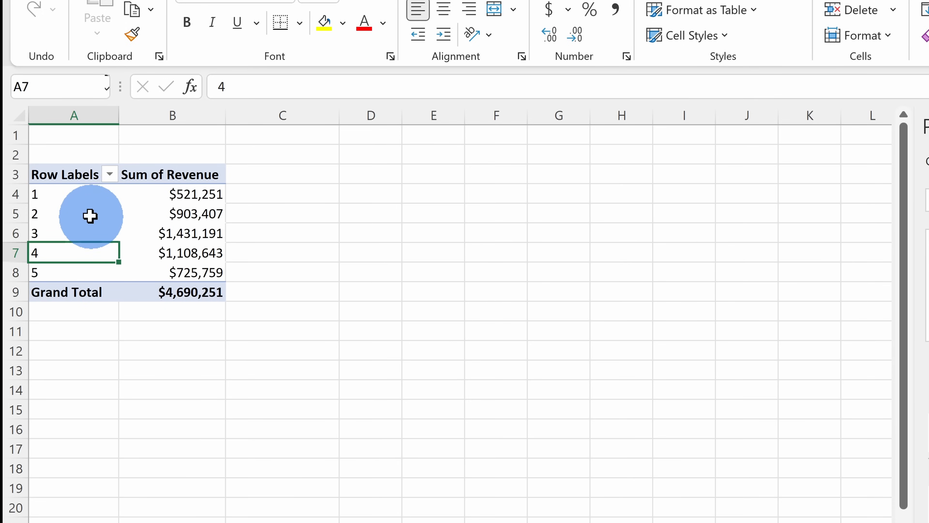
Review the PivotTable's revenue per customer and check the Product column on the Sales Data sheet
{"action": "left_click_drag", "start_coordinate": [73, 194], "coordinate": [185, 295]}
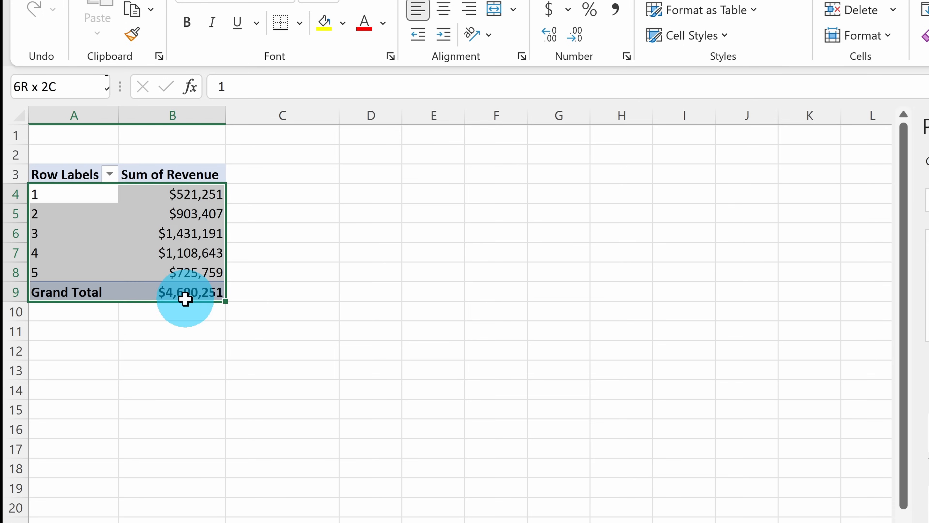
{"action": "left_click", "coordinate": [182, 268]}
{"action": "mouse_move", "coordinate": [186, 216]}
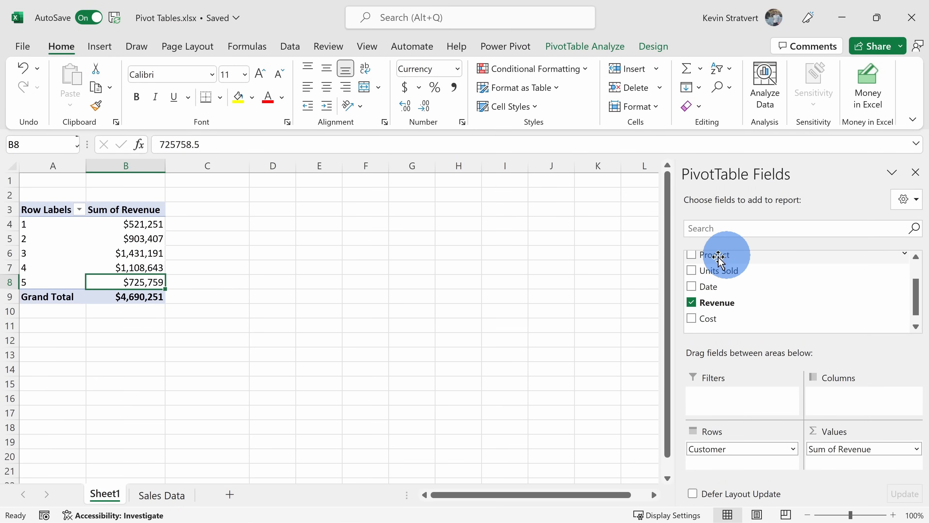
{"action": "left_click", "coordinate": [160, 495]}
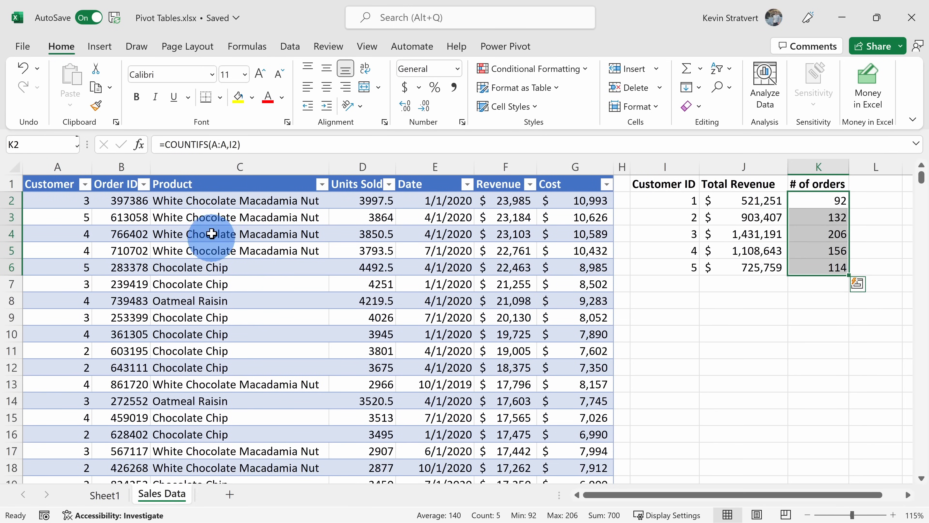
{"action": "left_click_drag", "start_coordinate": [216, 185], "coordinate": [224, 397]}
{"action": "left_click", "coordinate": [226, 372]}
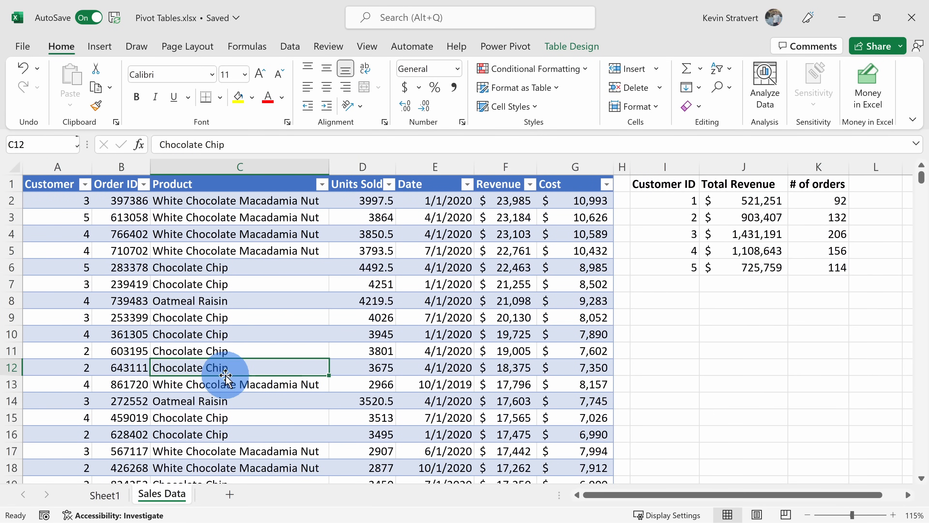
{"action": "left_click", "coordinate": [117, 499]}
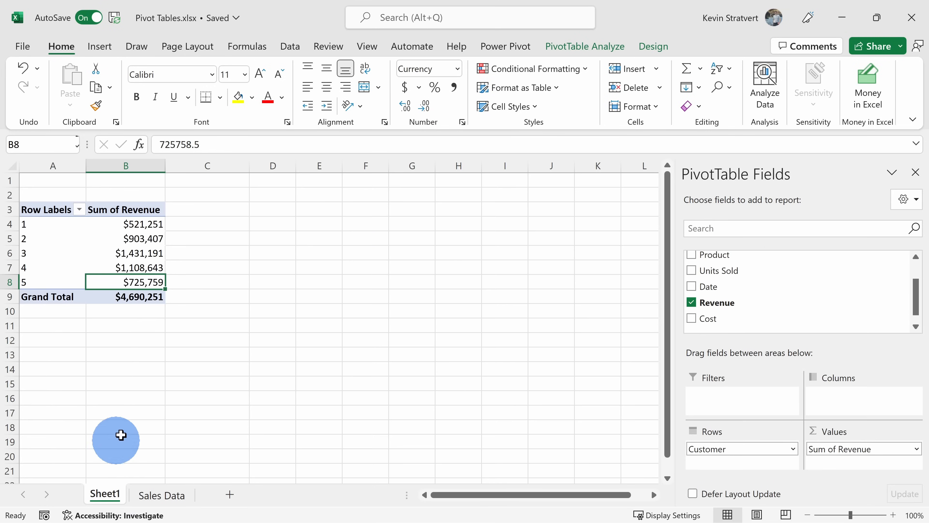
Add the Product field as a PivotTable report filter and limit it to Chocolate Chip
{"action": "left_click_drag", "start_coordinate": [726, 255], "coordinate": [727, 401]}
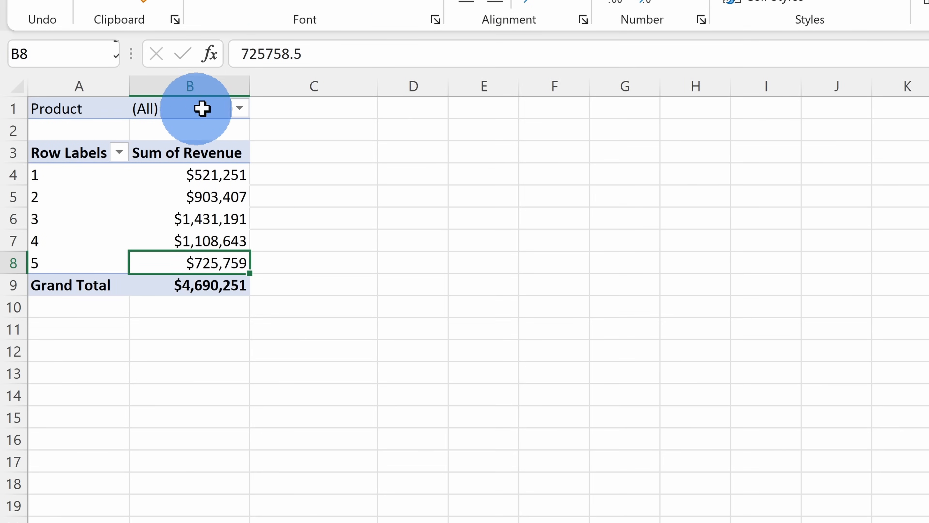
{"action": "left_click", "coordinate": [240, 108]}
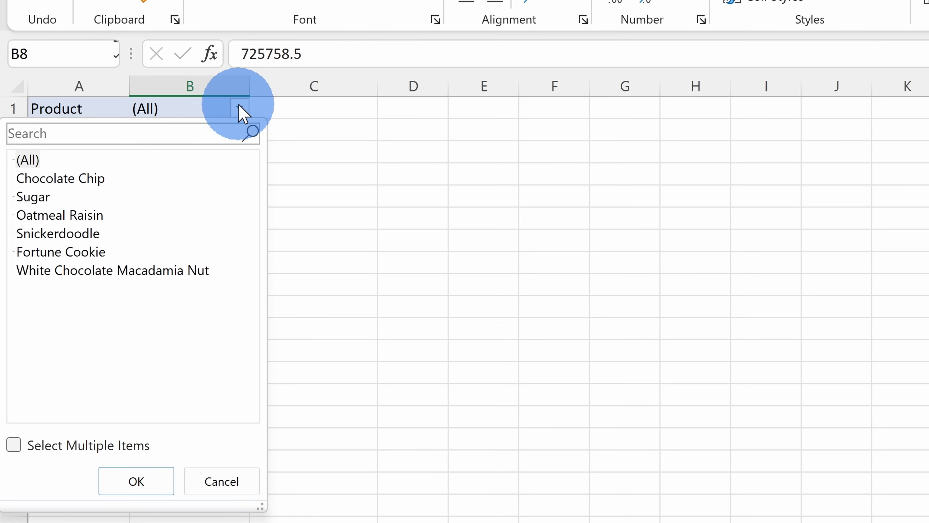
{"action": "left_click", "coordinate": [100, 179]}
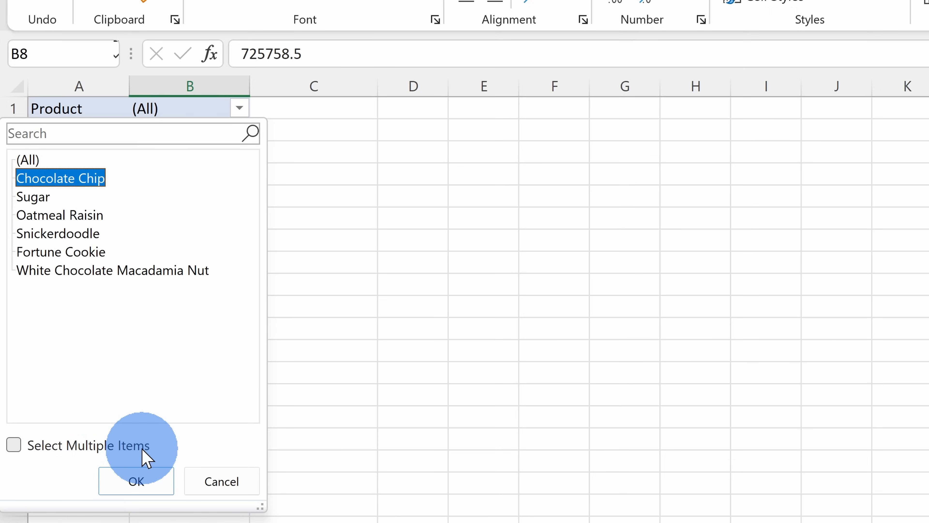
{"action": "left_click", "coordinate": [146, 487]}
{"action": "left_click_drag", "start_coordinate": [81, 182], "coordinate": [226, 285]}
{"action": "left_click", "coordinate": [226, 285]}
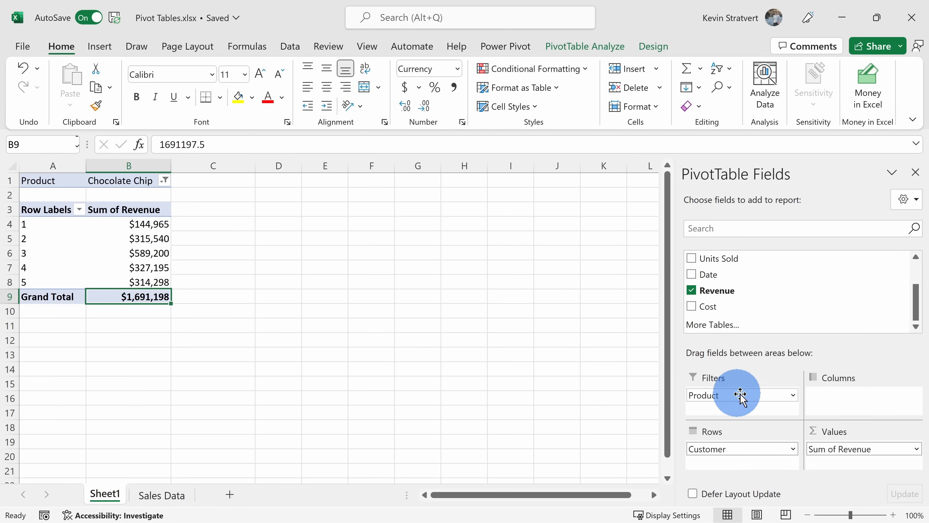
Remove the Product field from the PivotTable's filters and review the revenue for all products
{"action": "left_click_drag", "start_coordinate": [739, 396], "coordinate": [537, 322]}
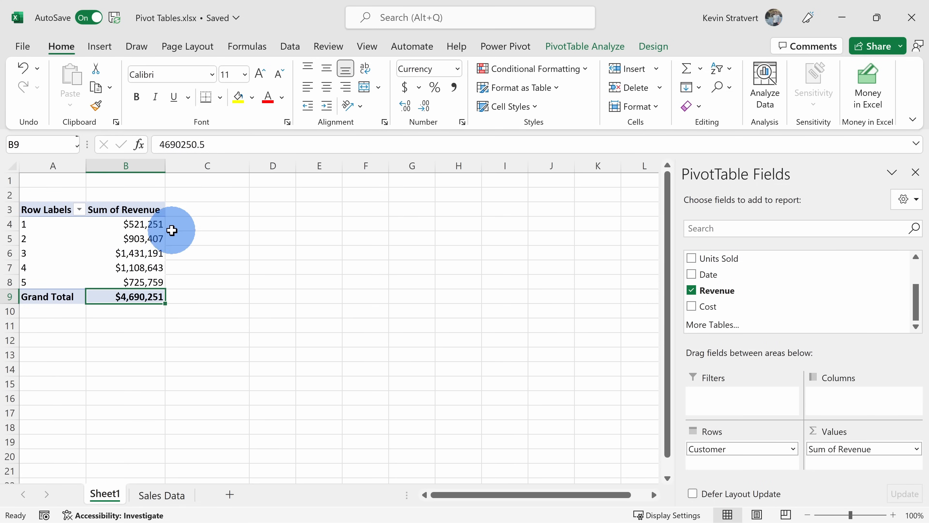
{"action": "left_click_drag", "start_coordinate": [154, 226], "coordinate": [145, 301]}
{"action": "left_click", "coordinate": [148, 301]}
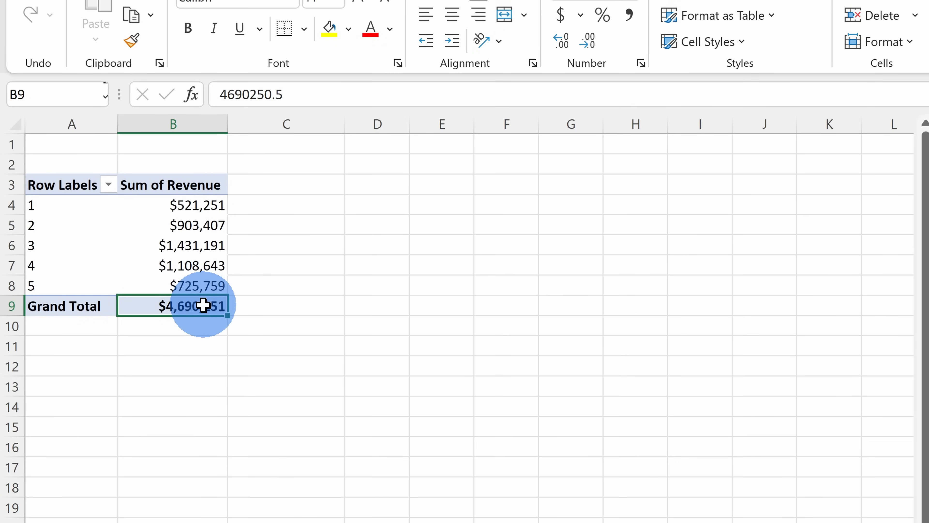
Add the Revenue field to the PivotTable's values a second time and compare both revenue columns
{"action": "mouse_move", "coordinate": [207, 307]}
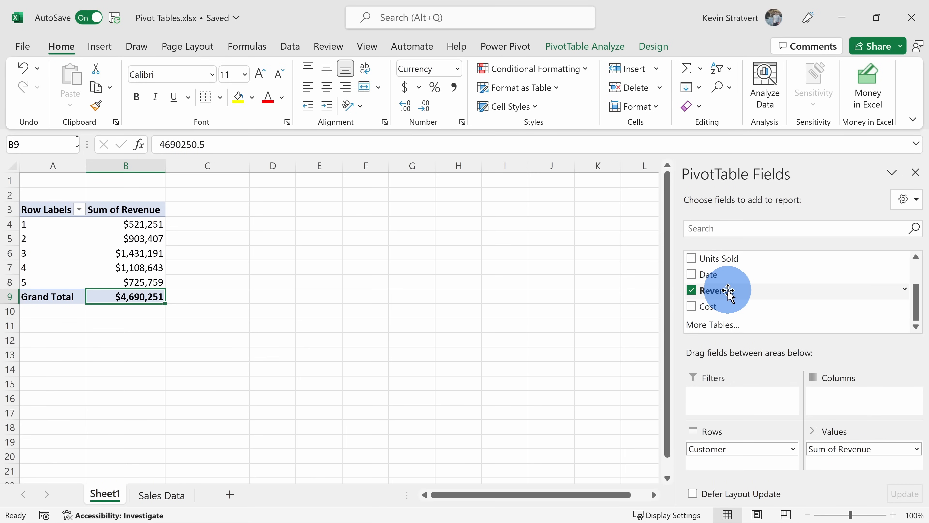
{"action": "left_click_drag", "start_coordinate": [745, 290], "coordinate": [857, 462]}
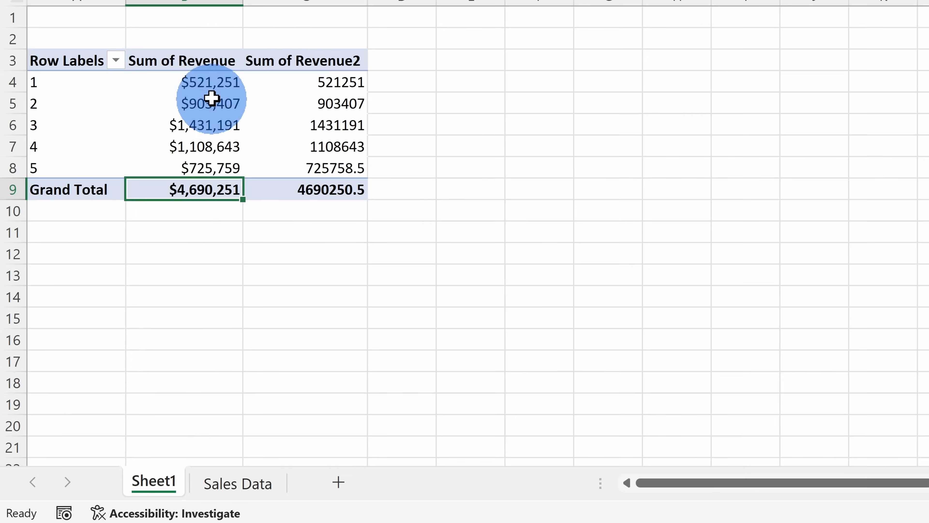
{"action": "left_click_drag", "start_coordinate": [211, 86], "coordinate": [340, 188]}
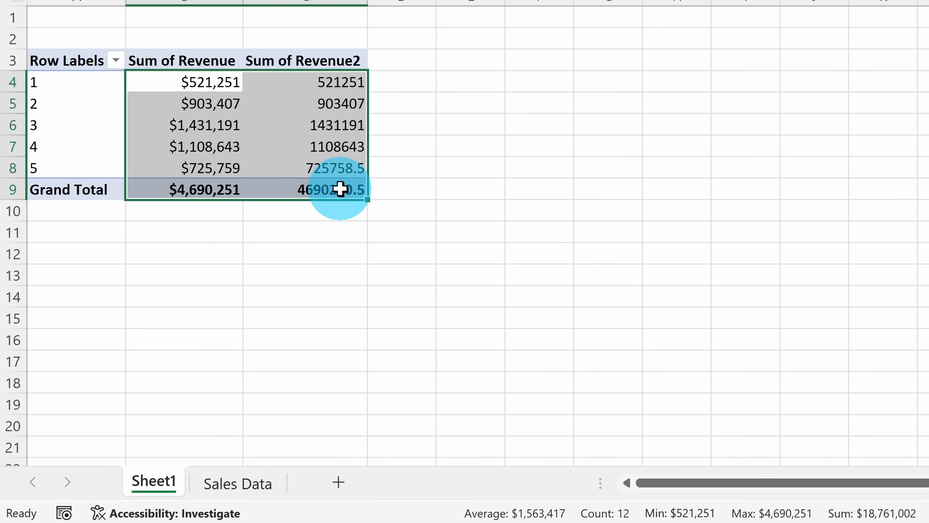
{"action": "left_click", "coordinate": [338, 150]}
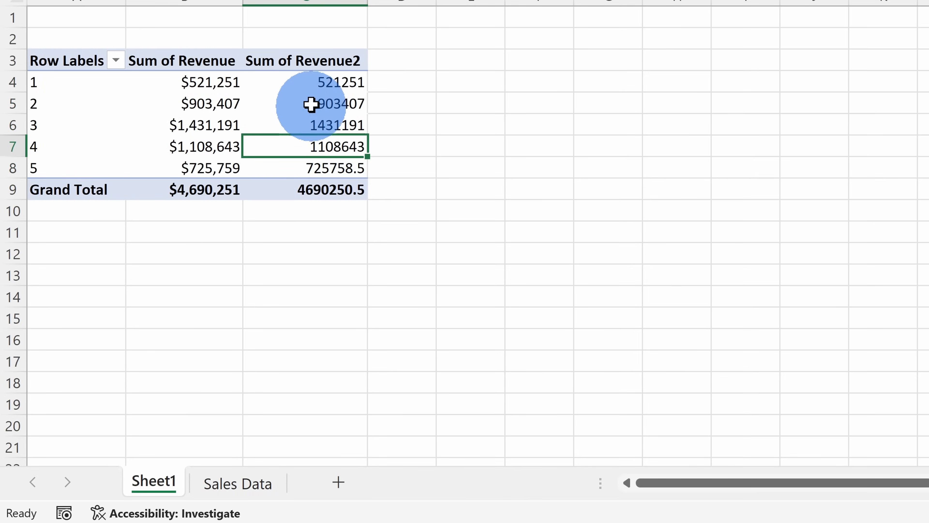
Show the second revenue column's values as % of Column Total
{"action": "left_click", "coordinate": [298, 81]}
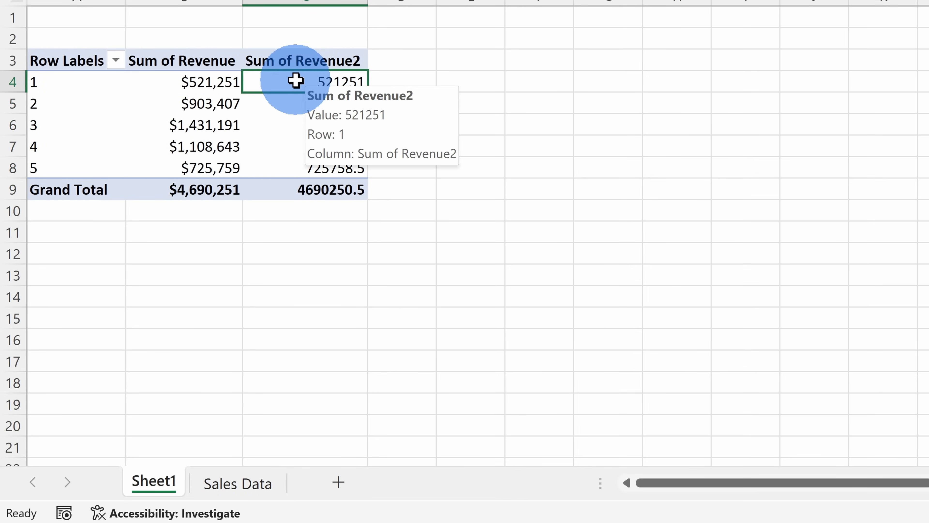
{"action": "right_click", "coordinate": [296, 81]}
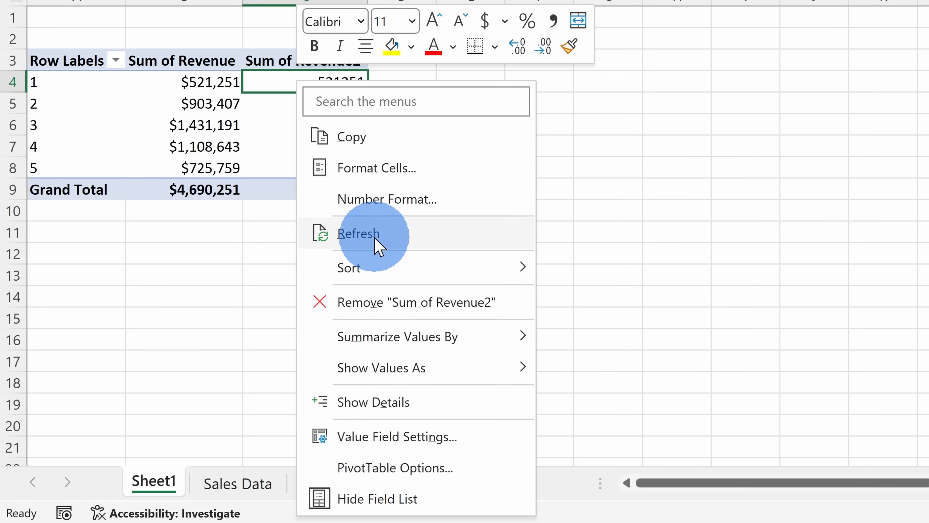
{"action": "mouse_move", "coordinate": [447, 373]}
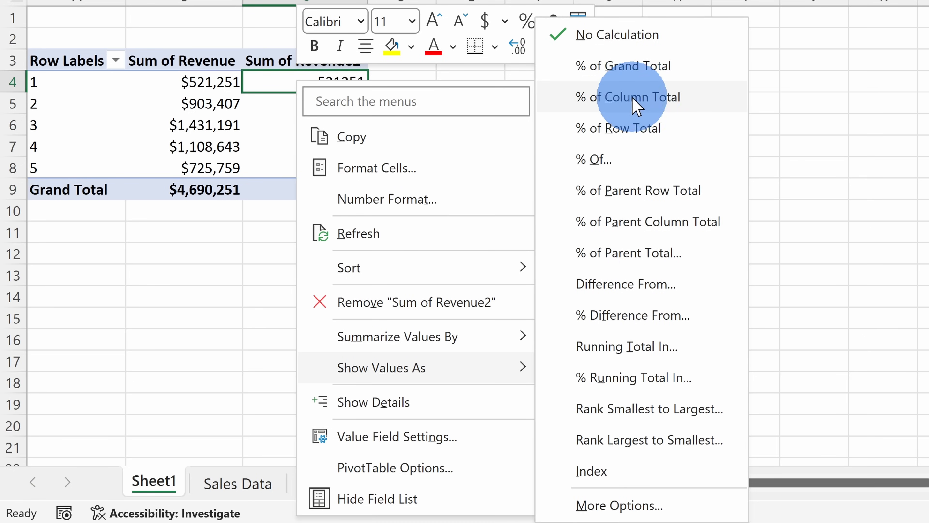
{"action": "left_click", "coordinate": [657, 102]}
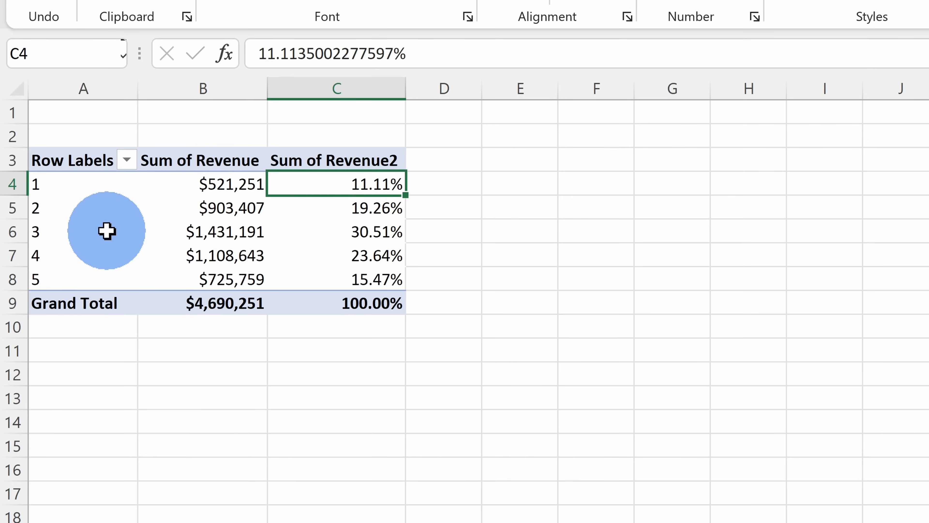
Compare customer 3's revenue with its percentage share and select the header of the percentage column
{"action": "left_click_drag", "start_coordinate": [104, 125], "coordinate": [232, 127]}
{"action": "left_click", "coordinate": [242, 235]}
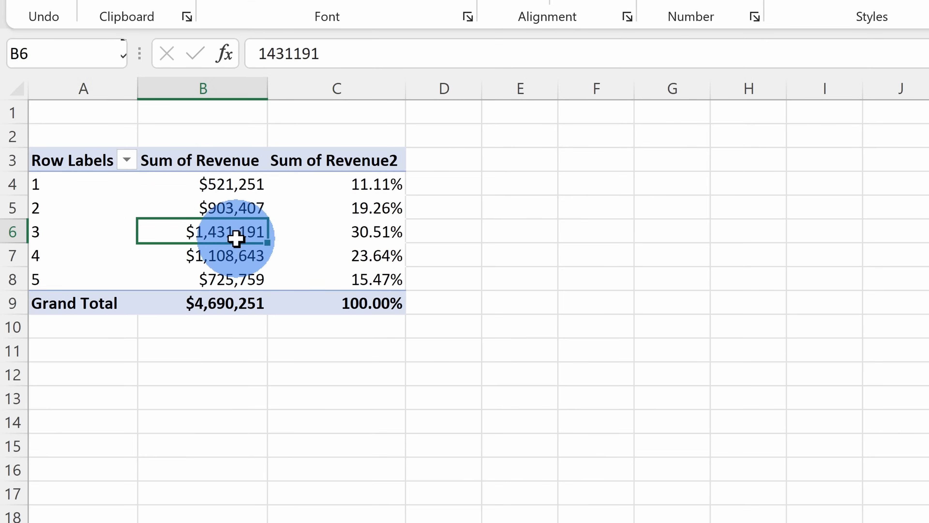
{"action": "left_click", "coordinate": [307, 232]}
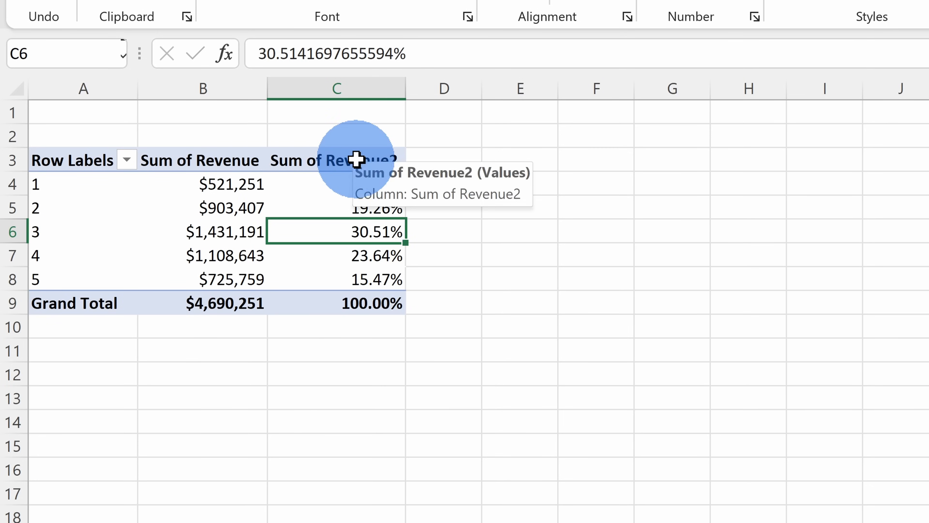
{"action": "left_click", "coordinate": [341, 162]}
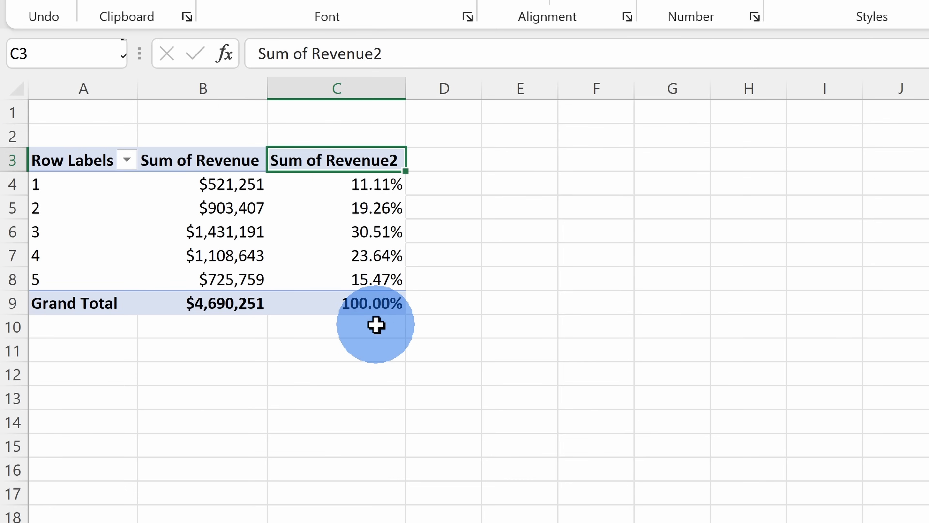
Rename the PivotTable's second revenue column as % of revenue and its first revenue column as Total Revenue
{"action": "type", "text": "% of revenue"}
{"action": "key", "text": "Return"}
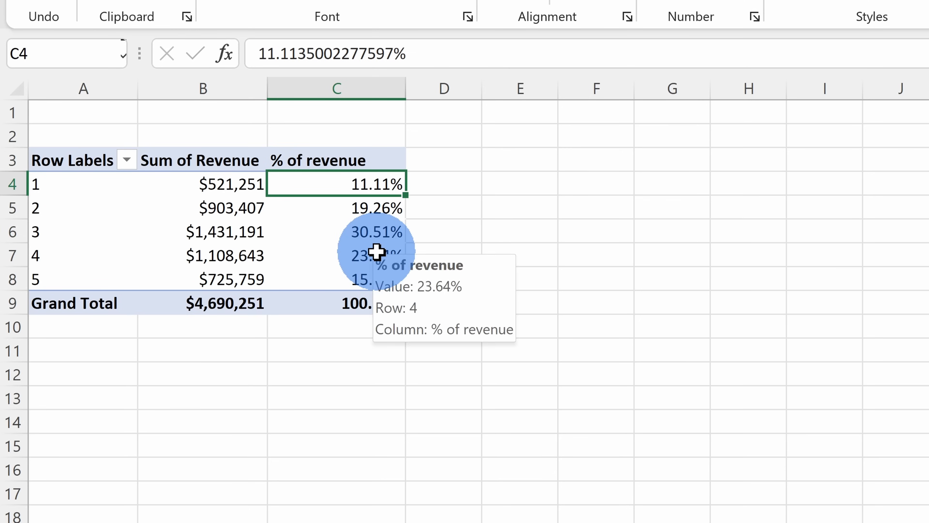
{"action": "left_click", "coordinate": [222, 162]}
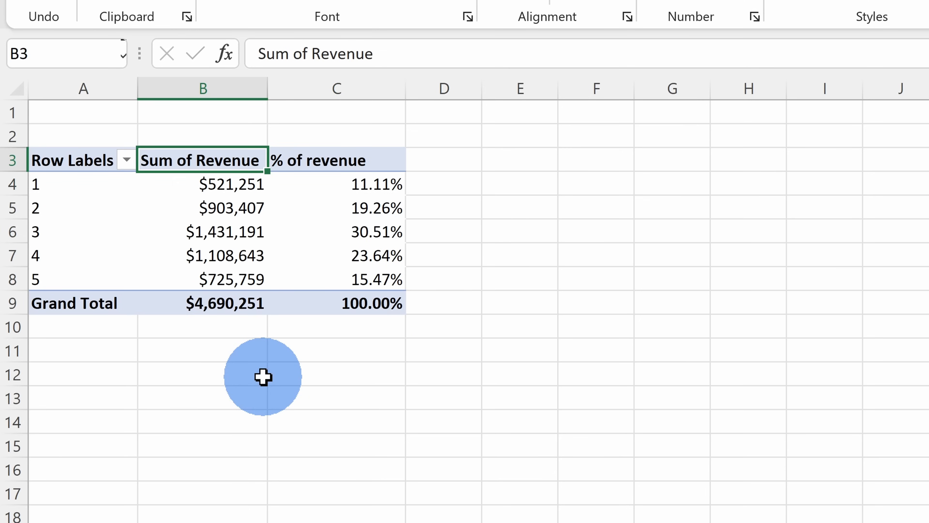
{"action": "type", "text": "Total Revenu"}
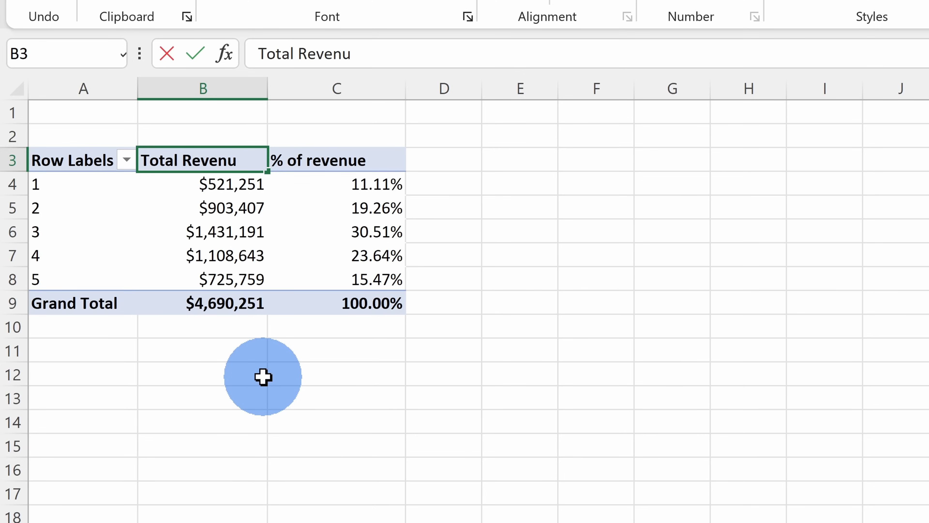
{"action": "type", "text": "e"}
{"action": "key", "text": "Return"}
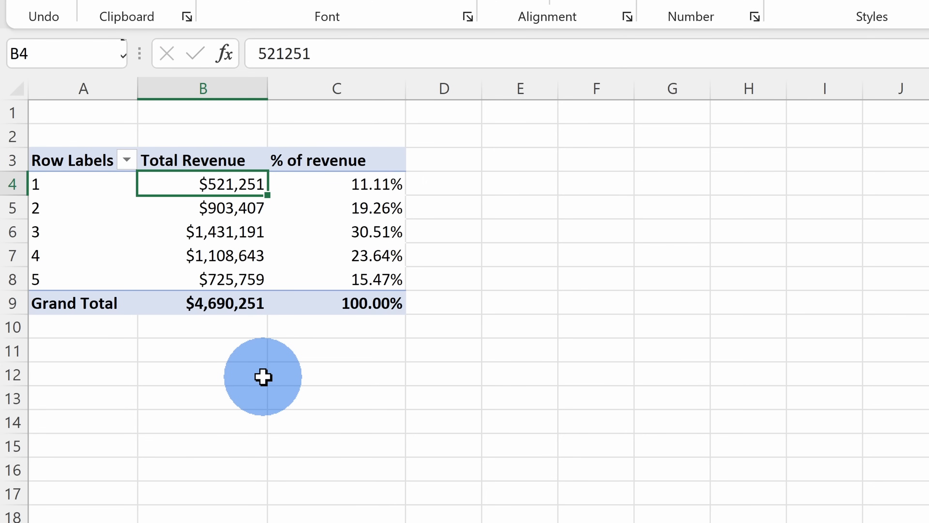
{"action": "key", "text": "Up"}
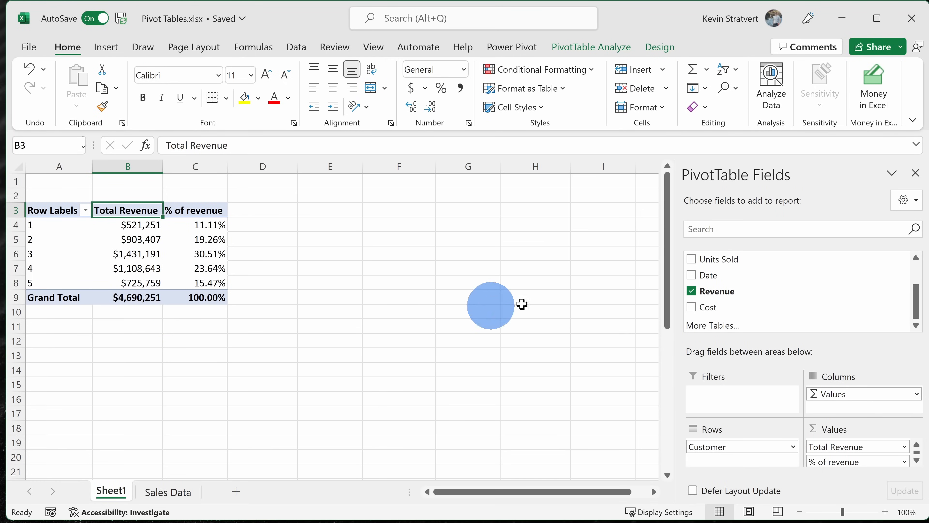
Add the Product field below Customer in the PivotTable's rows, and collapse and re-expand customer 1's product breakdown
{"action": "scroll", "coordinate": [778, 300], "scroll_direction": "up", "scroll_amount": 1}
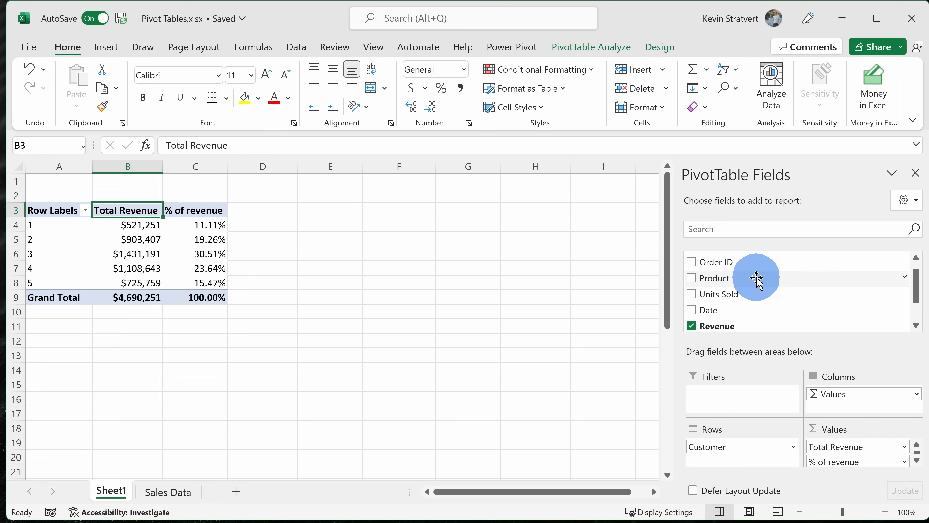
{"action": "left_click_drag", "start_coordinate": [755, 277], "coordinate": [731, 459]}
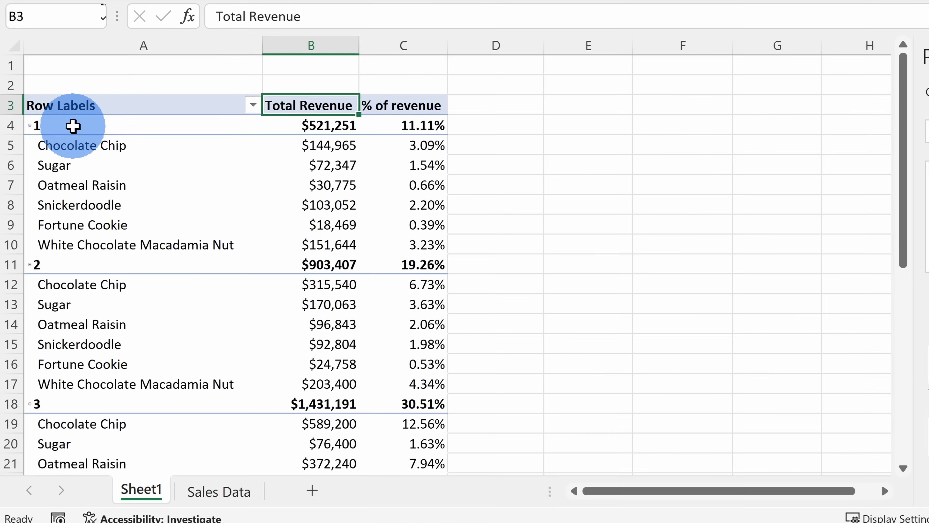
{"action": "left_click", "coordinate": [73, 126]}
{"action": "left_click_drag", "start_coordinate": [91, 145], "coordinate": [104, 248]}
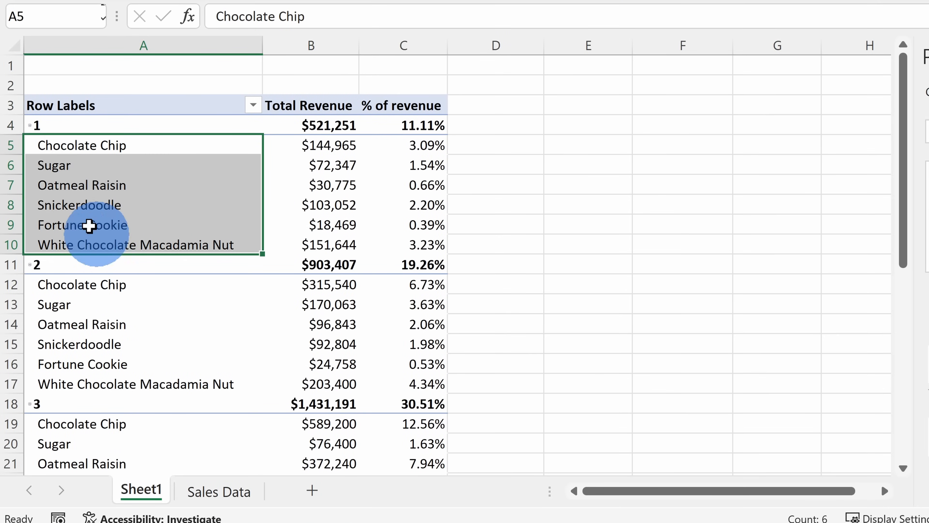
{"action": "left_click", "coordinate": [30, 126]}
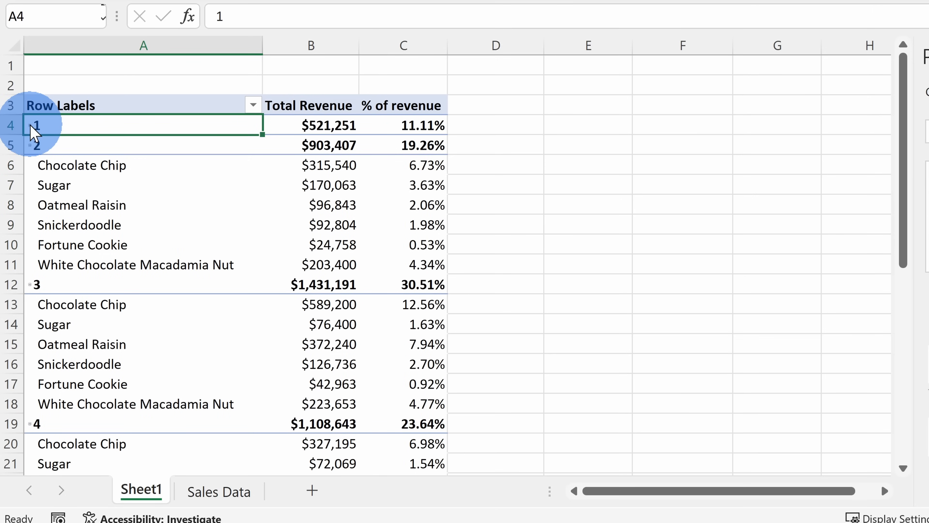
{"action": "left_click", "coordinate": [30, 126]}
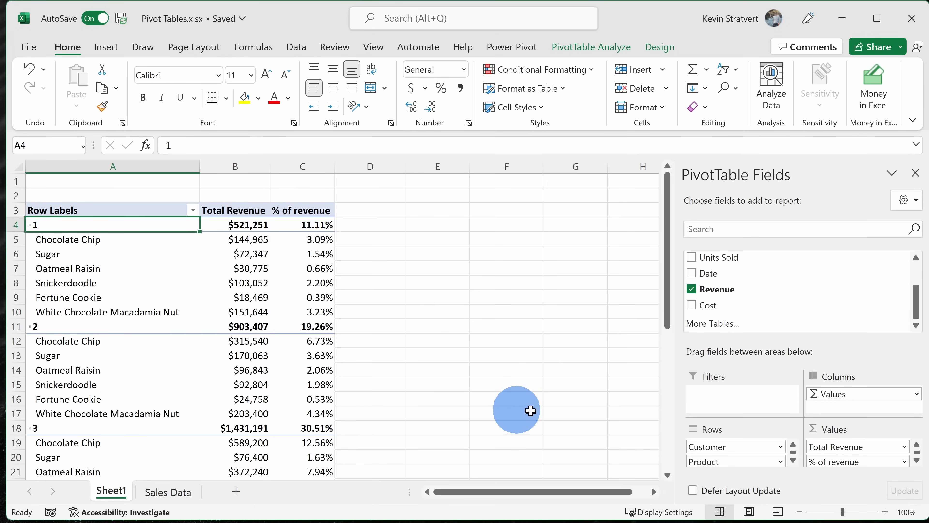
Place Product above Customer in the PivotTable's rows and select the customers listed under Chocolate Chip
{"action": "left_click_drag", "start_coordinate": [710, 462], "coordinate": [718, 441]}
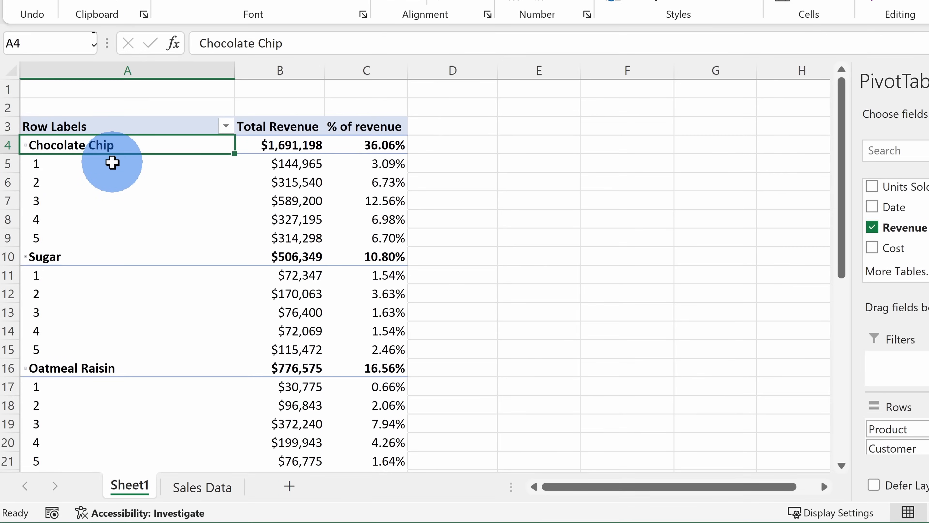
{"action": "left_click_drag", "start_coordinate": [112, 162], "coordinate": [195, 231]}
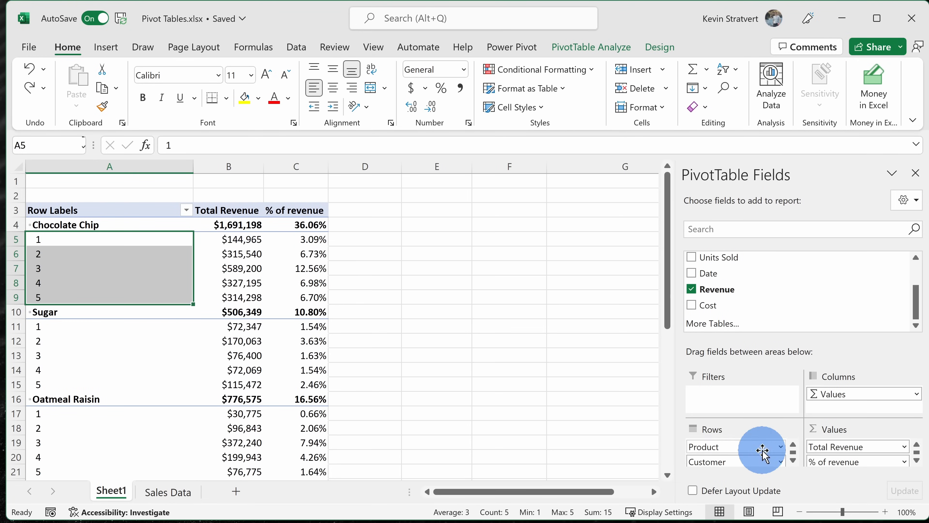
Remove % of revenue from the PivotTable's values and move the Product field from the rows to the columns
{"action": "left_click_drag", "start_coordinate": [845, 464], "coordinate": [571, 328]}
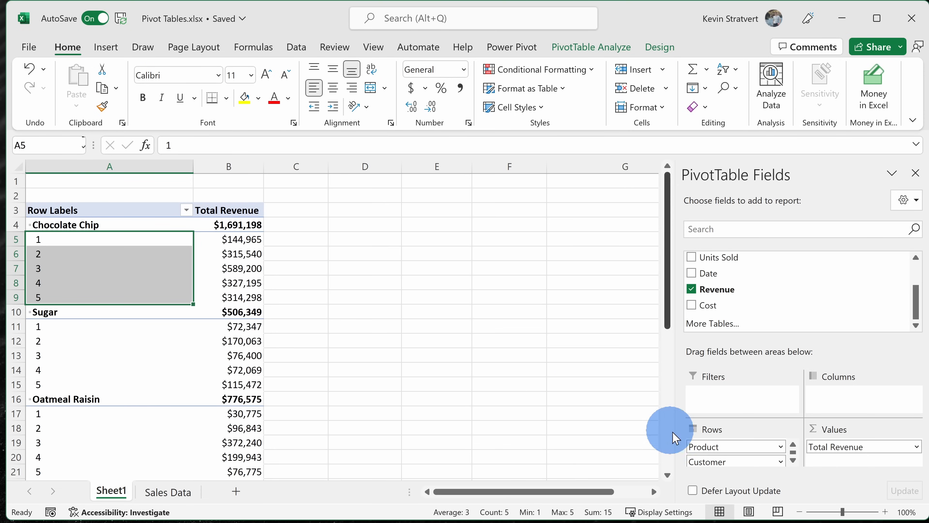
{"action": "left_click_drag", "start_coordinate": [712, 446], "coordinate": [839, 388]}
Examine the PivotTable's customer rows, product columns, the revenue values where they intersect, and the grand totals
{"action": "left_click_drag", "start_coordinate": [38, 239], "coordinate": [59, 297]}
{"action": "left_click_drag", "start_coordinate": [135, 224], "coordinate": [161, 297]}
{"action": "left_click", "coordinate": [587, 224]}
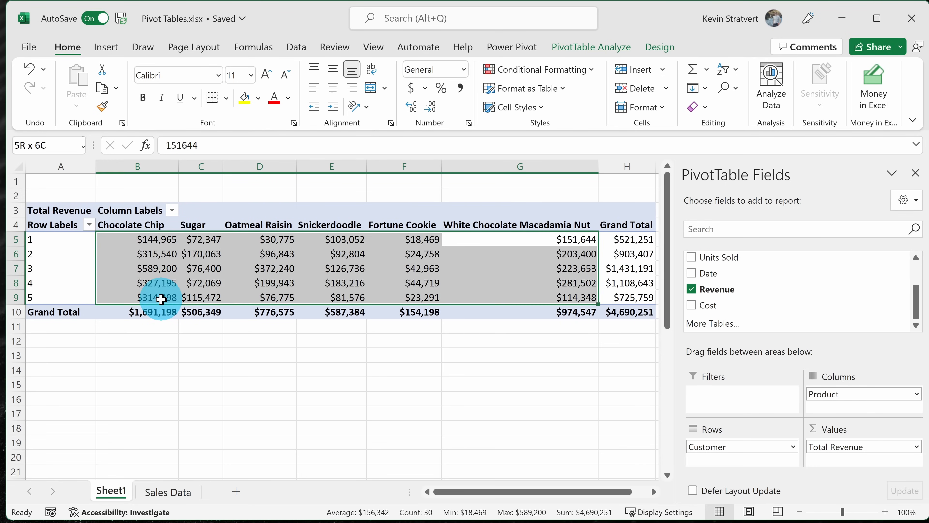
{"action": "left_click", "coordinate": [163, 296]}
{"action": "mouse_move", "coordinate": [229, 297]}
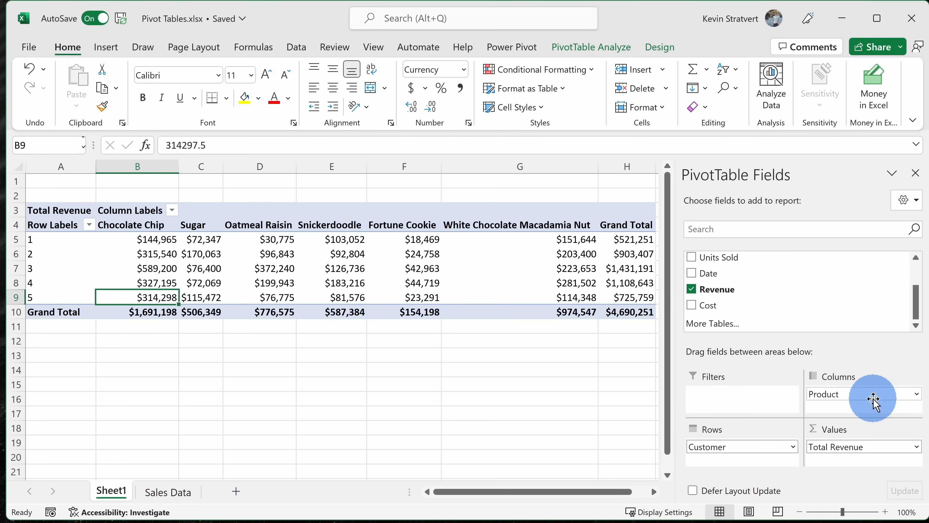
{"action": "left_click_drag", "start_coordinate": [134, 225], "coordinate": [568, 227]}
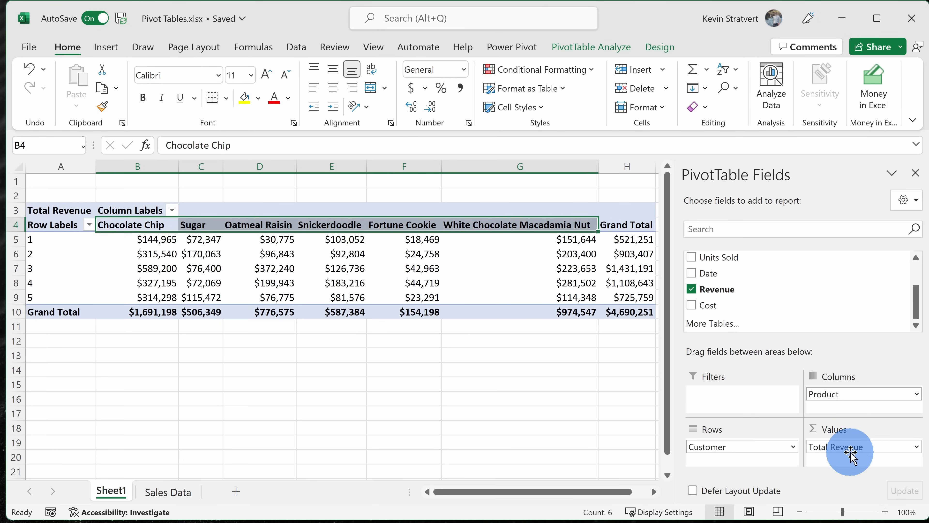
{"action": "left_click_drag", "start_coordinate": [125, 239], "coordinate": [603, 295]}
{"action": "left_click", "coordinate": [617, 298]}
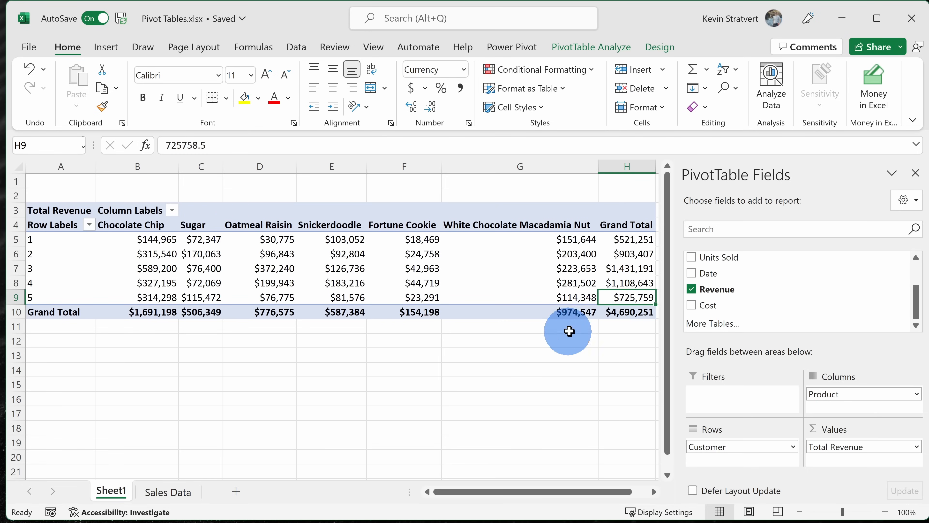
{"action": "mouse_move", "coordinate": [628, 309]}
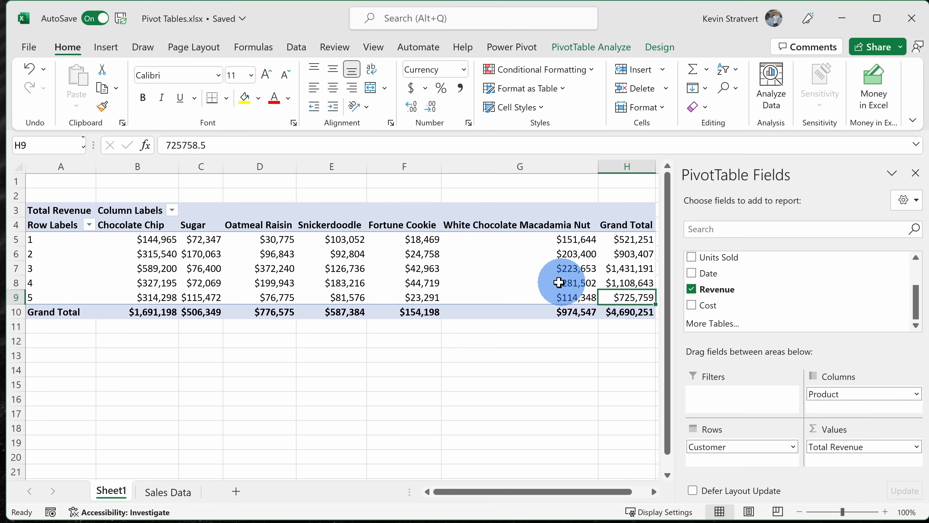
Try a yellow PivotTable style and return to the light blue one, and toggle banded rows on and off
{"action": "left_click", "coordinate": [520, 282]}
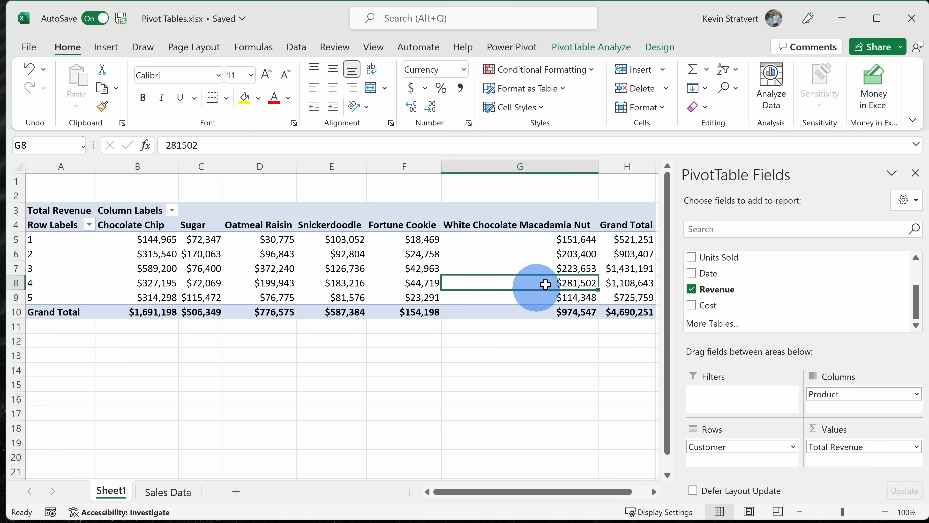
{"action": "left_click", "coordinate": [659, 48]}
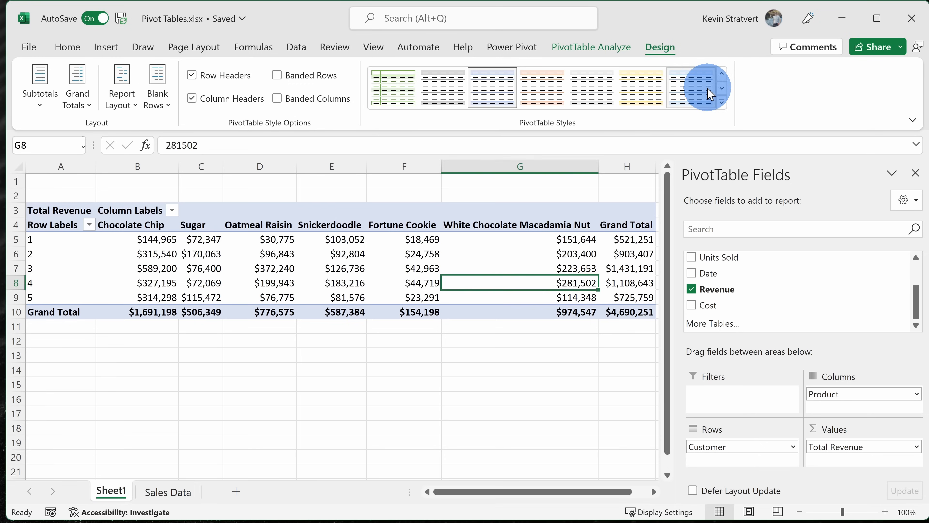
{"action": "left_click", "coordinate": [556, 95]}
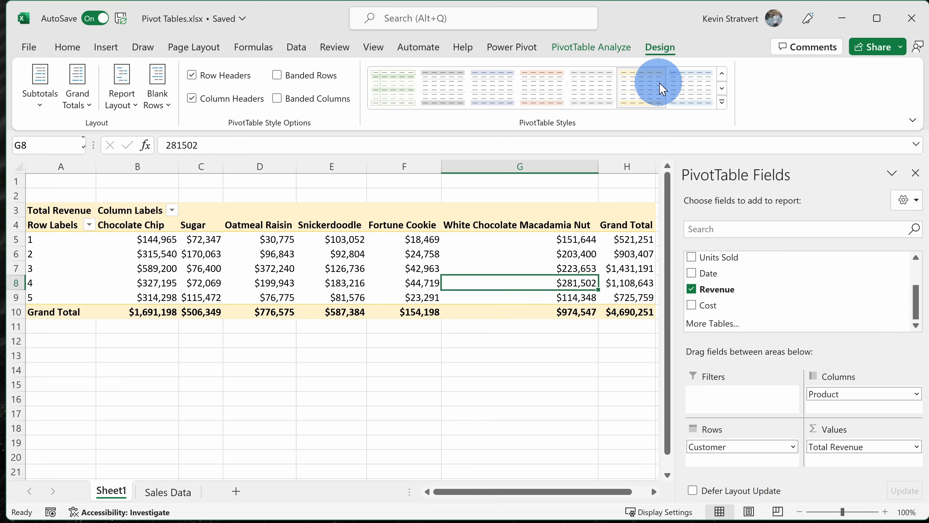
{"action": "left_click", "coordinate": [486, 93]}
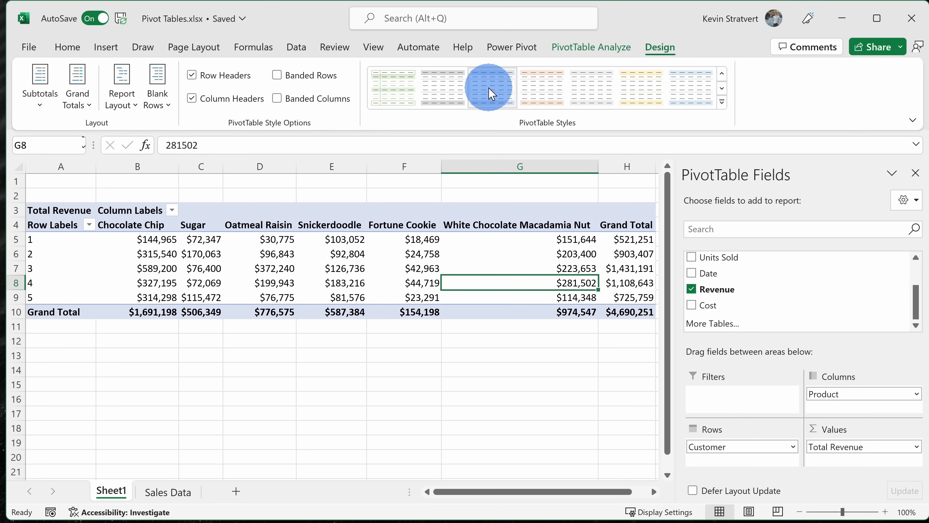
{"action": "left_click", "coordinate": [280, 82]}
{"action": "left_click", "coordinate": [278, 80]}
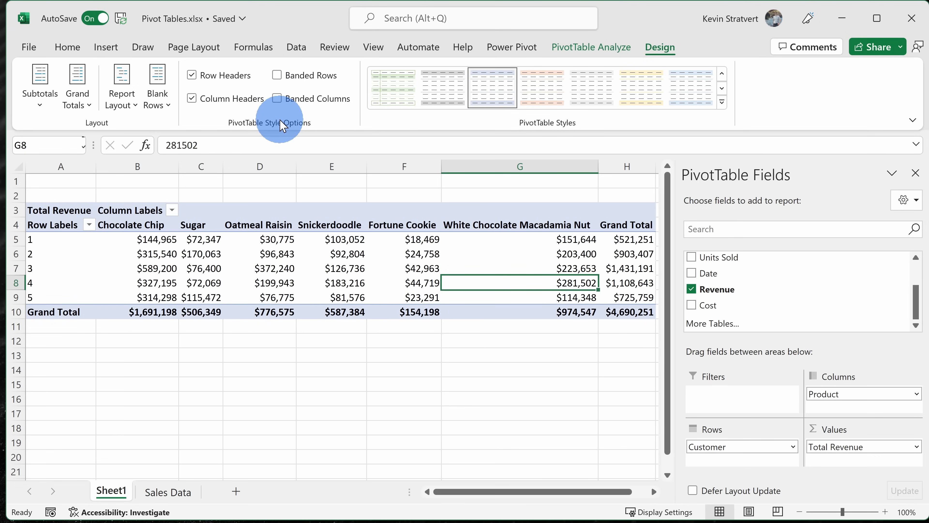
Turn the PivotTable's grand totals off for rows and columns and switch them back on for both
{"action": "left_click", "coordinate": [51, 103]}
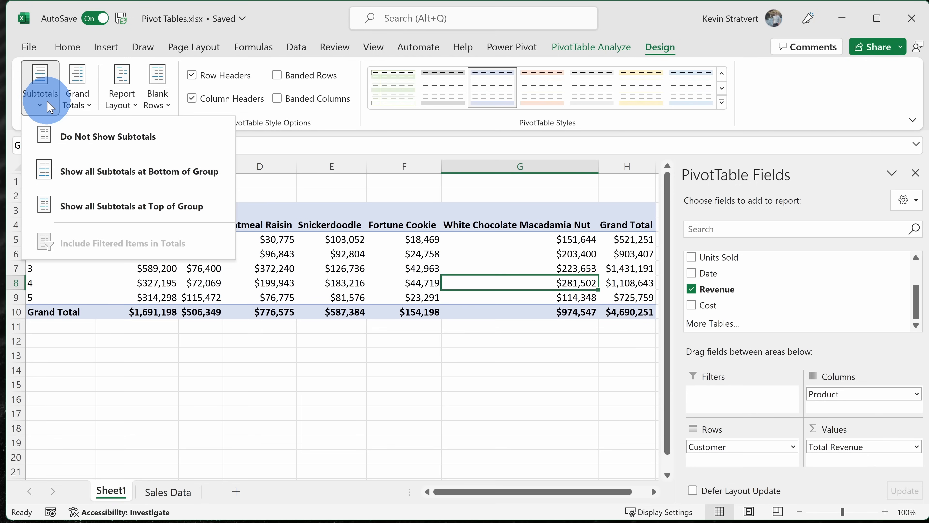
{"action": "left_click", "coordinate": [77, 106]}
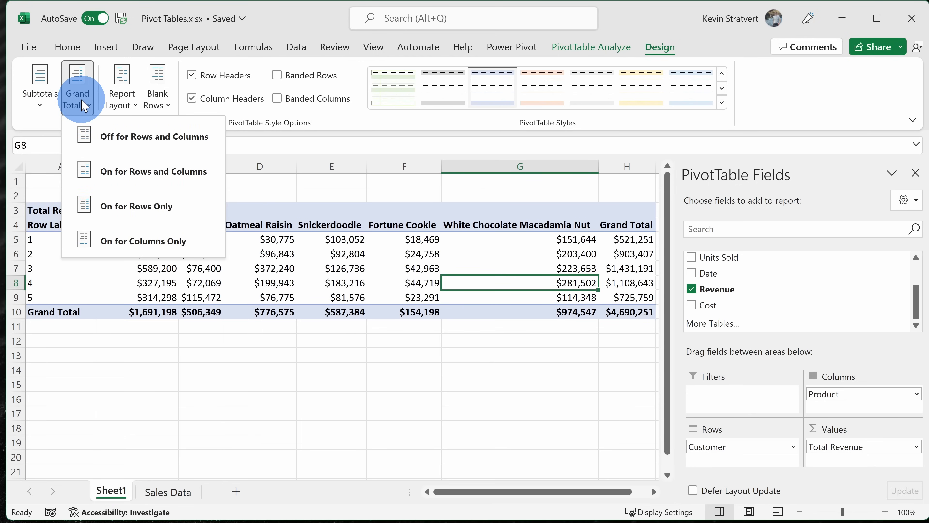
{"action": "left_click", "coordinate": [95, 134]}
{"action": "left_click_drag", "start_coordinate": [63, 317], "coordinate": [414, 315]}
{"action": "left_click", "coordinate": [402, 295]}
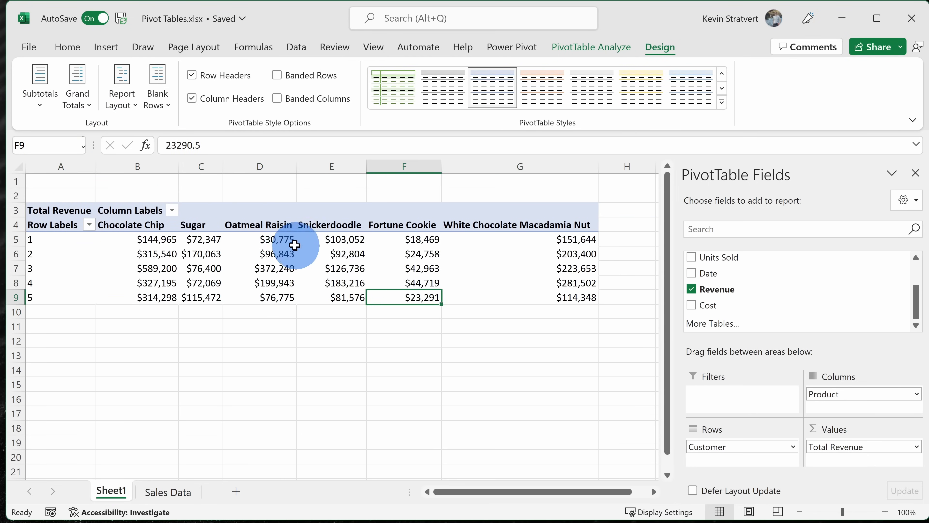
{"action": "left_click", "coordinate": [123, 98]}
{"action": "left_click", "coordinate": [95, 104]}
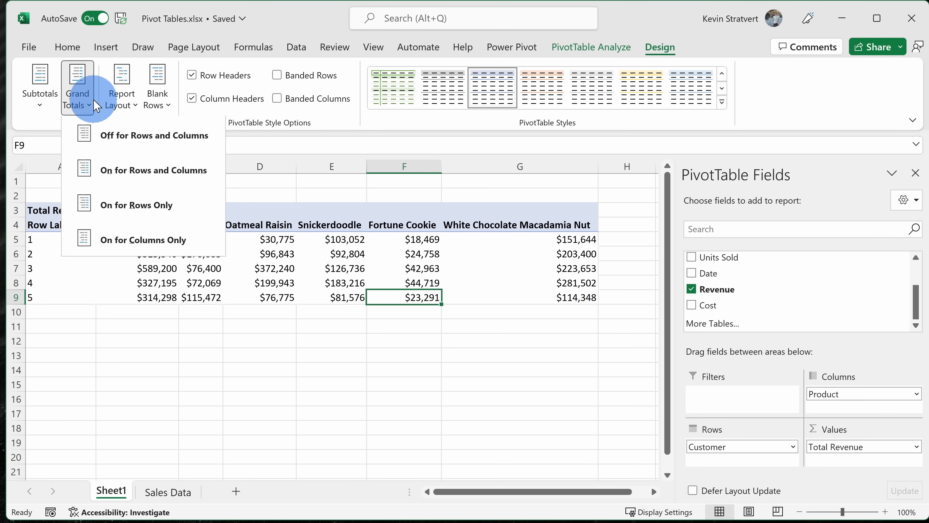
{"action": "left_click", "coordinate": [109, 166]}
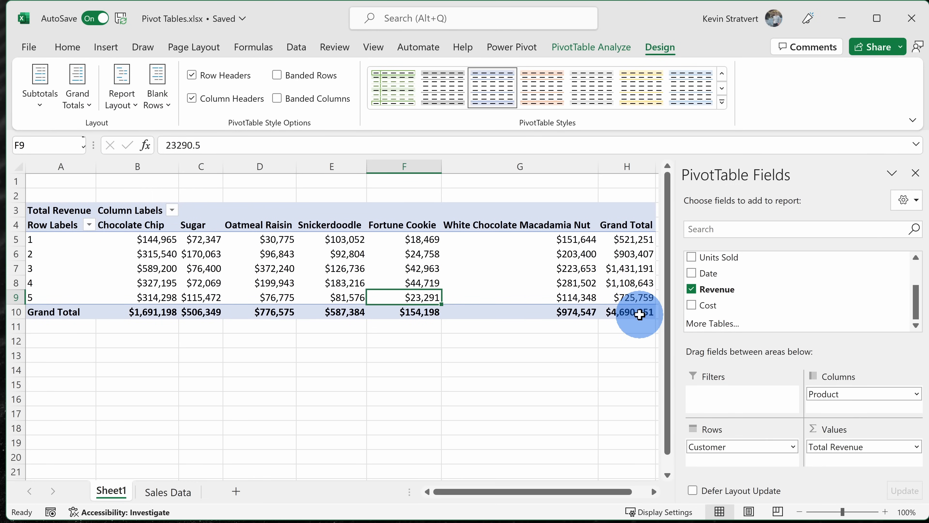
{"action": "mouse_move", "coordinate": [640, 314]}
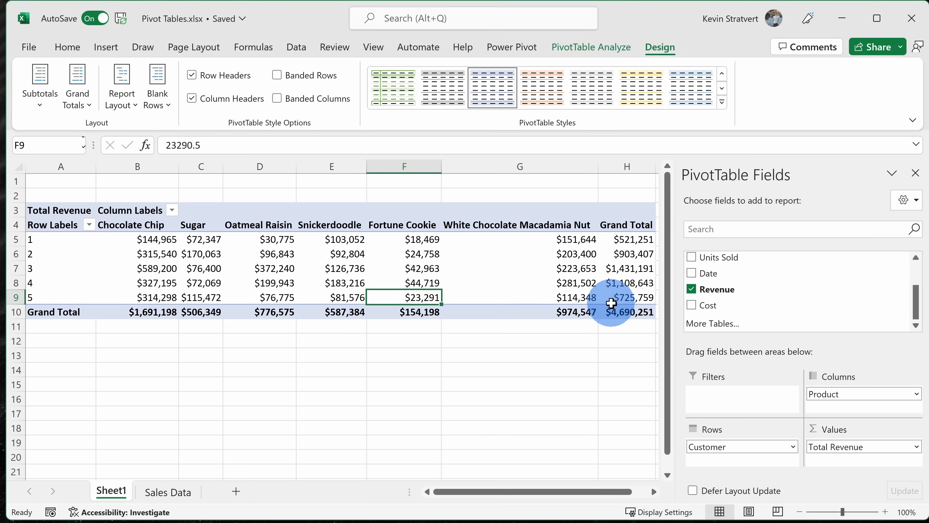
Insert a default column PivotChart based on the PivotTable and move it clear of the table's header rows
{"action": "left_click", "coordinate": [111, 52]}
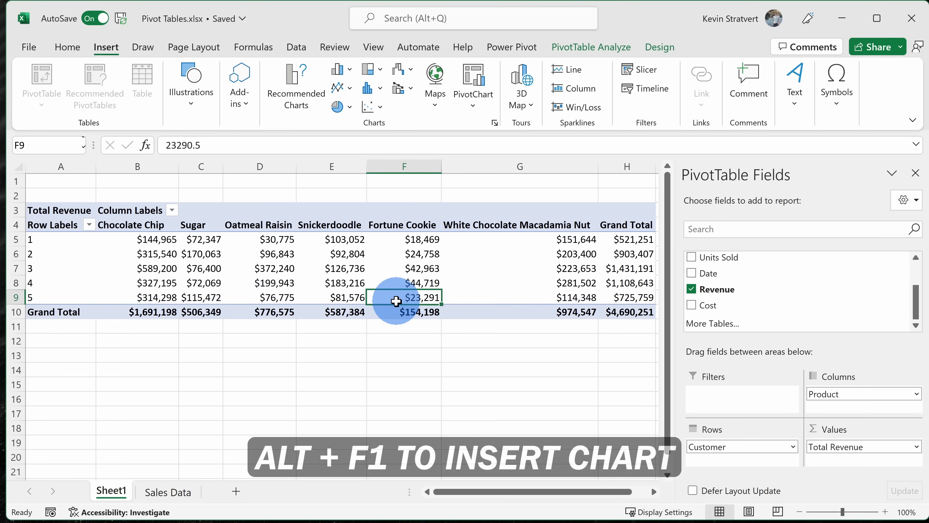
{"action": "key", "text": "alt+F1"}
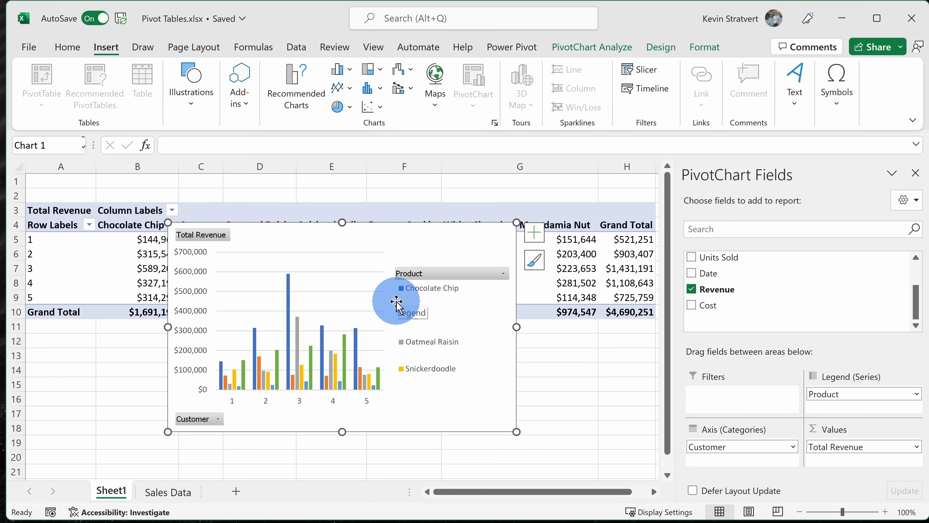
{"action": "left_click_drag", "start_coordinate": [472, 237], "coordinate": [557, 256]}
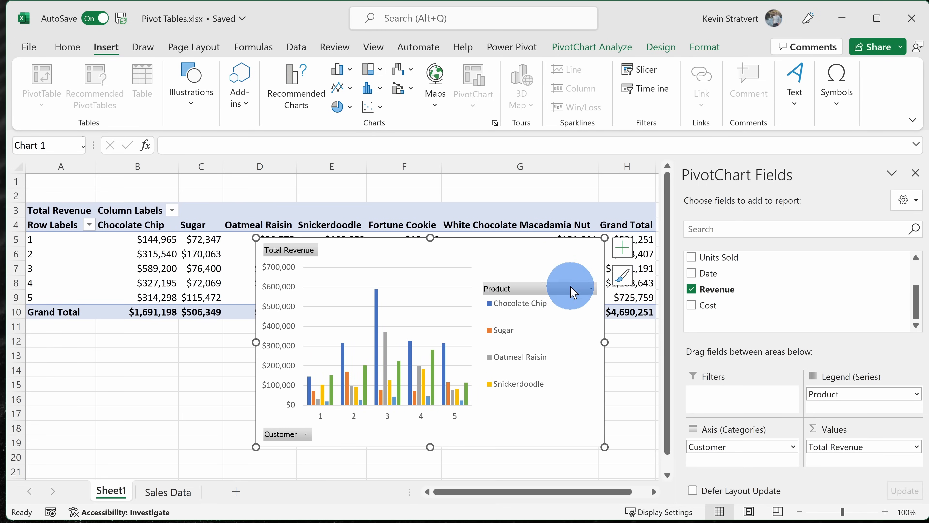
Remove the Product field from the PivotChart's legend and reposition the chart beside the PivotTable
{"action": "left_click_drag", "start_coordinate": [809, 392], "coordinate": [624, 326]}
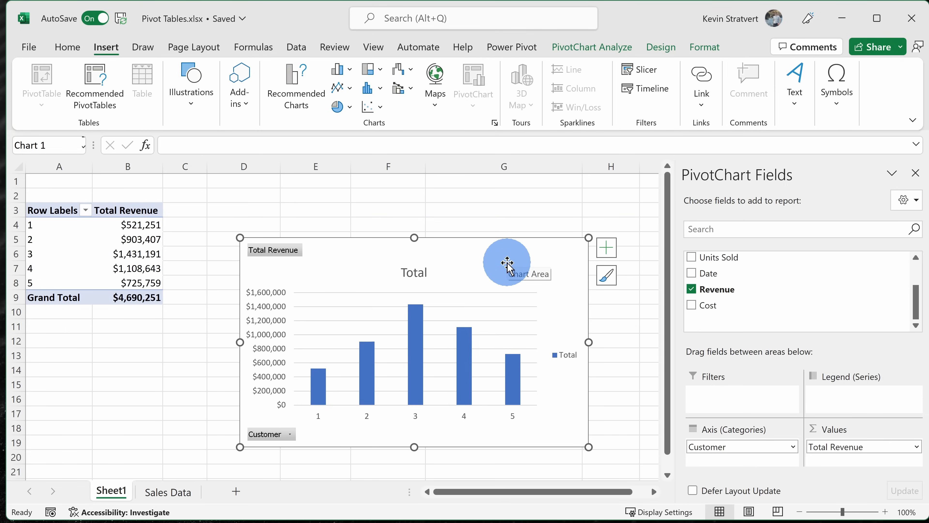
{"action": "left_click_drag", "start_coordinate": [481, 249], "coordinate": [496, 205]}
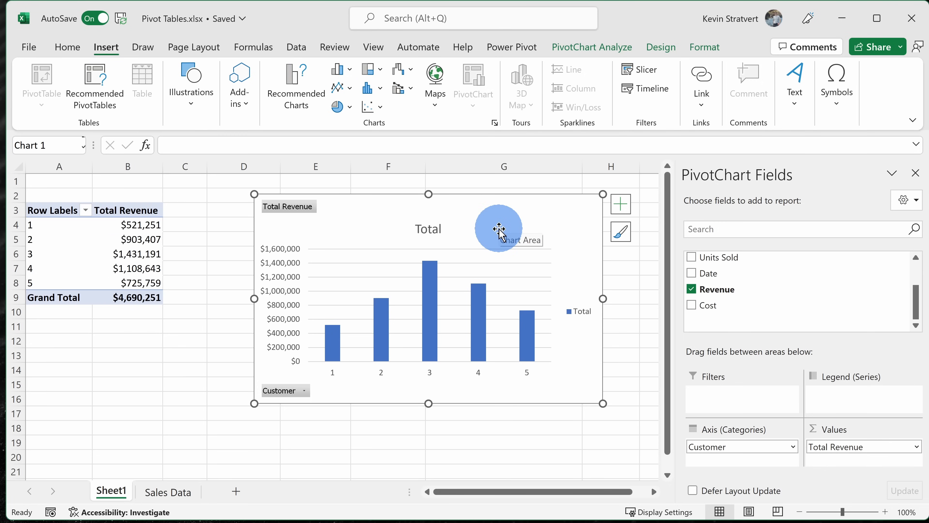
Insert a slicer for the Product field and place it beneath the PivotTable, beside the chart
{"action": "left_click", "coordinate": [586, 48]}
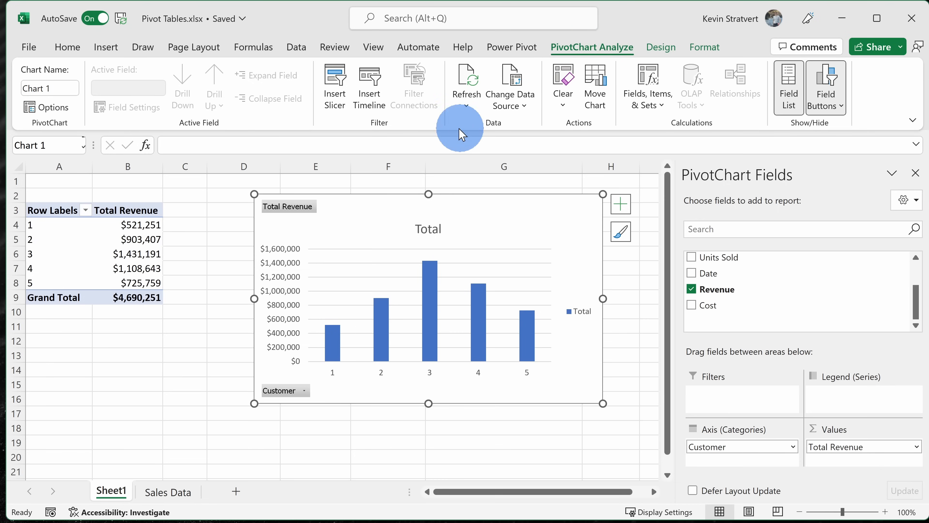
{"action": "left_click", "coordinate": [336, 103]}
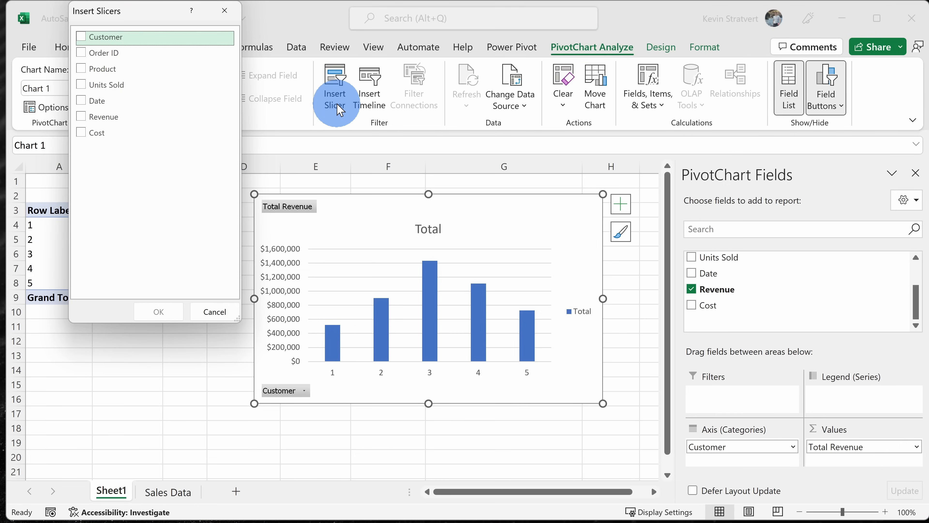
{"action": "left_click", "coordinate": [87, 76]}
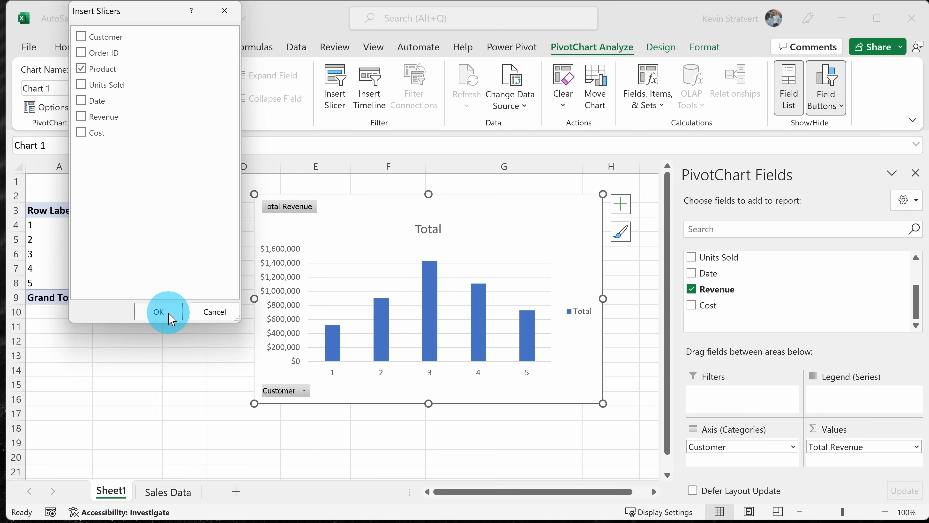
{"action": "left_click", "coordinate": [159, 312]}
{"action": "left_click_drag", "start_coordinate": [357, 245], "coordinate": [179, 304]}
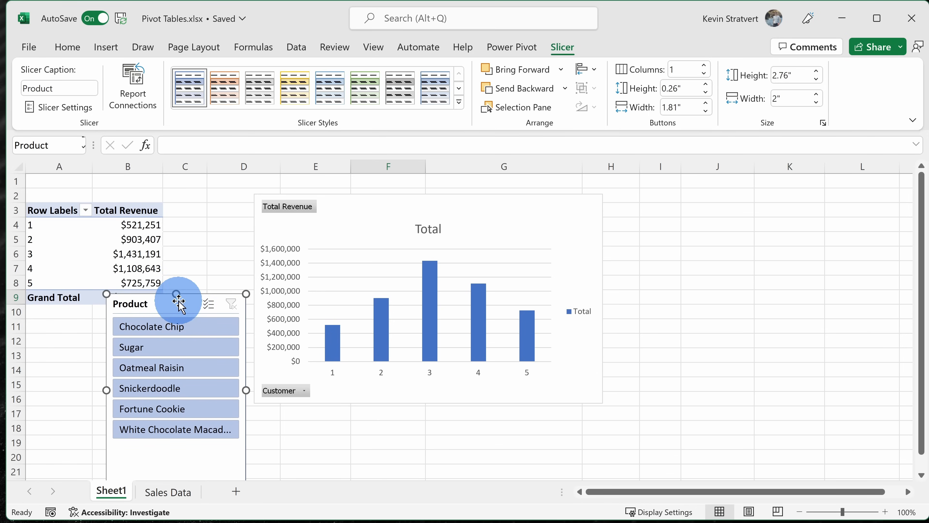
Filter the PivotTable and chart with the Product slicer to Chocolate Chip, Sugar and Oatmeal Raisin
{"action": "left_click", "coordinate": [177, 326]}
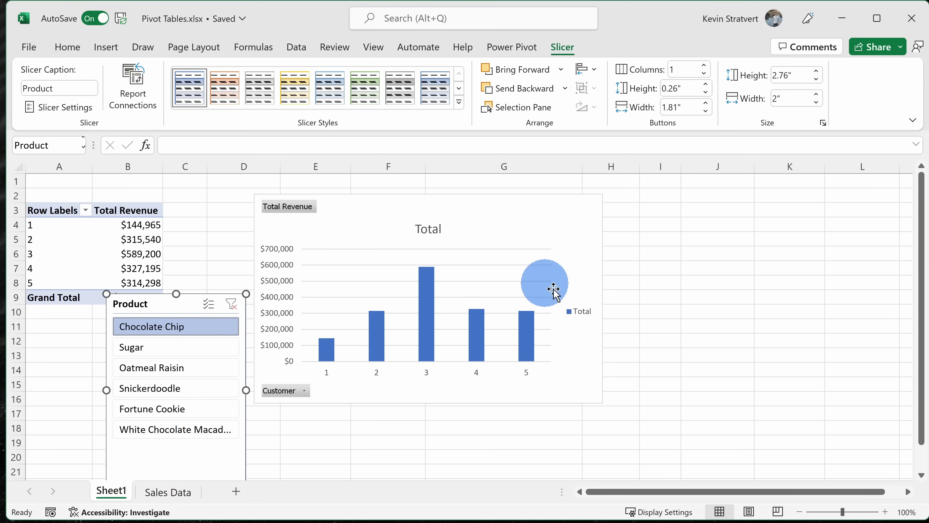
{"action": "left_click", "coordinate": [186, 347], "text": "ctrl"}
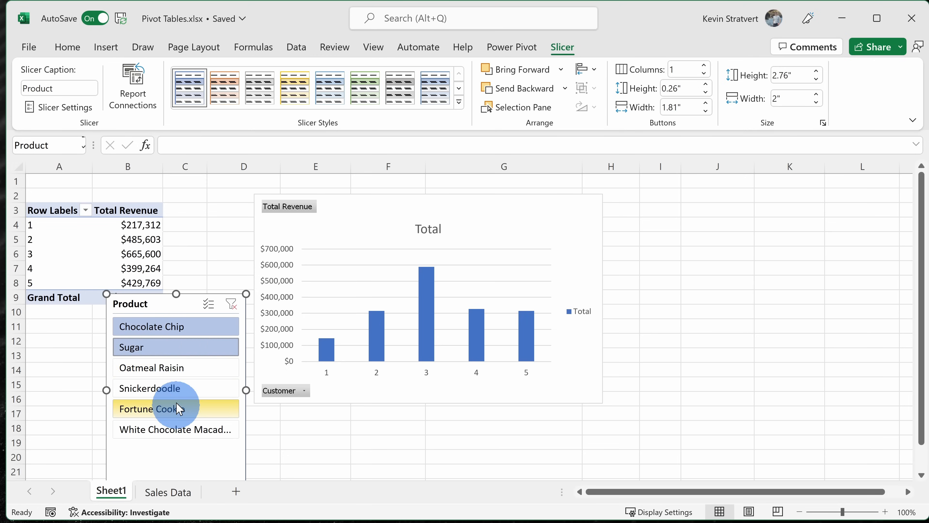
{"action": "left_click", "coordinate": [178, 369], "text": "ctrl"}
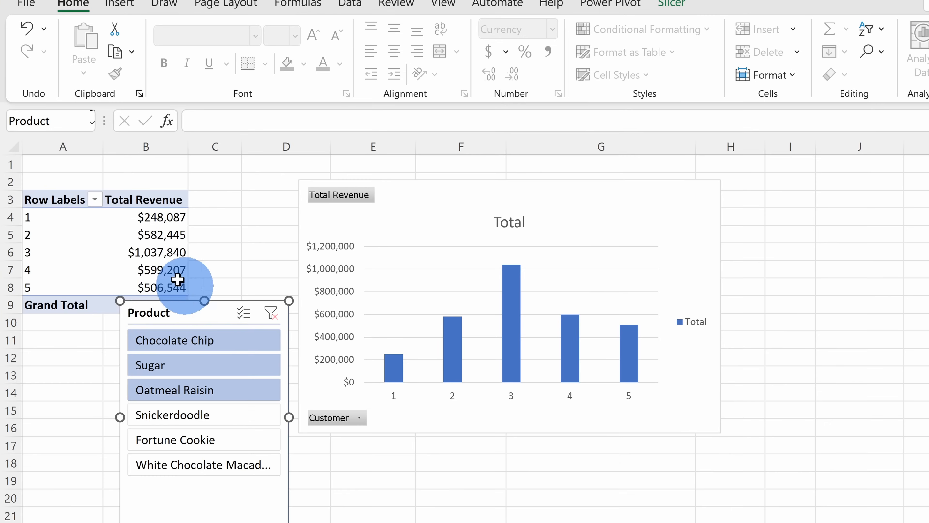
Insert a timeline for the PivotTable's Date field and filter it to Q3 2020
{"action": "left_click", "coordinate": [143, 254]}
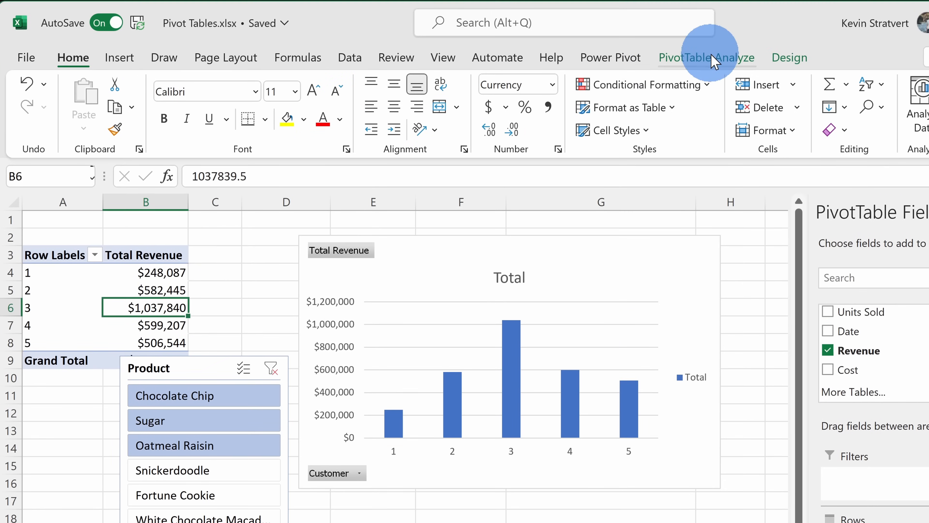
{"action": "left_click", "coordinate": [713, 4]}
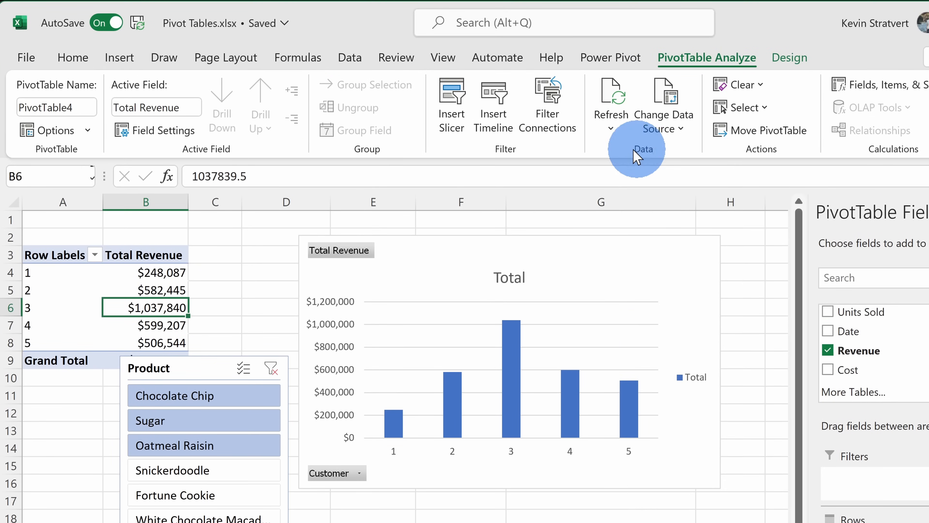
{"action": "left_click", "coordinate": [505, 131]}
{"action": "left_click", "coordinate": [93, 118]}
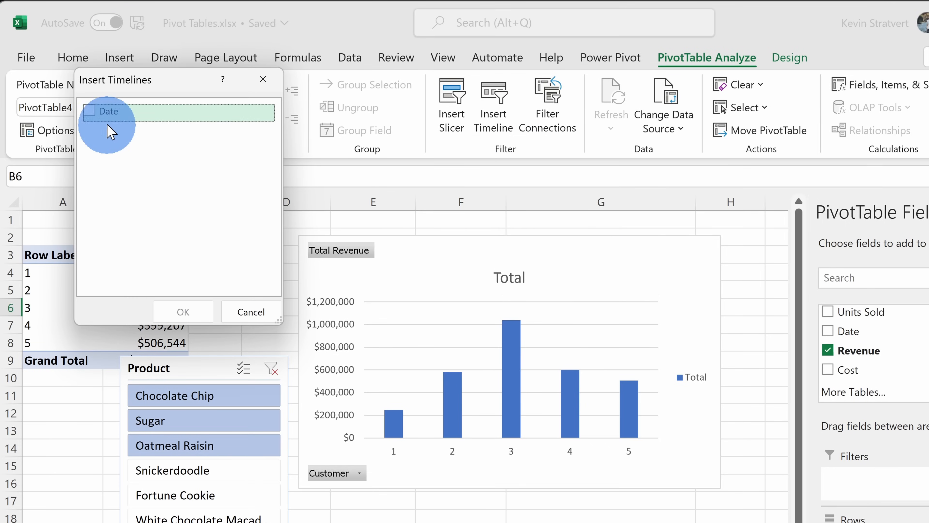
{"action": "left_click", "coordinate": [183, 312]}
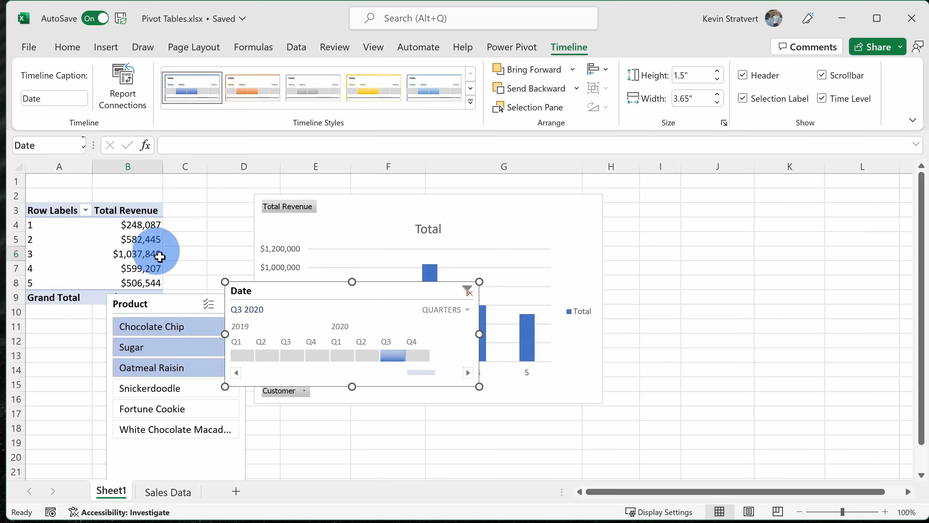
Extend the Date timeline's selection to Q1 - Q3 2020 and move the timeline down off the chart's columns
{"action": "left_click_drag", "start_coordinate": [373, 284], "coordinate": [411, 363]}
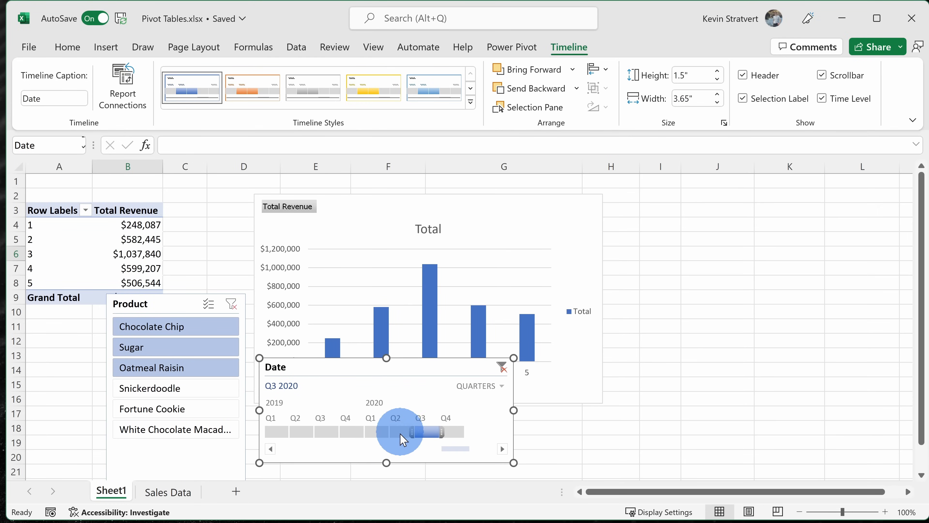
{"action": "left_click_drag", "start_coordinate": [413, 435], "coordinate": [373, 431]}
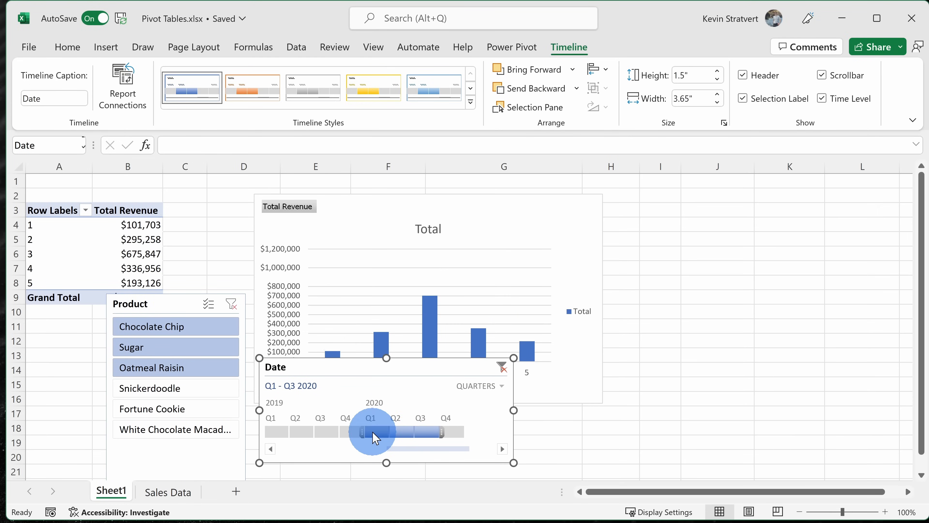
{"action": "left_click_drag", "start_coordinate": [394, 369], "coordinate": [406, 399]}
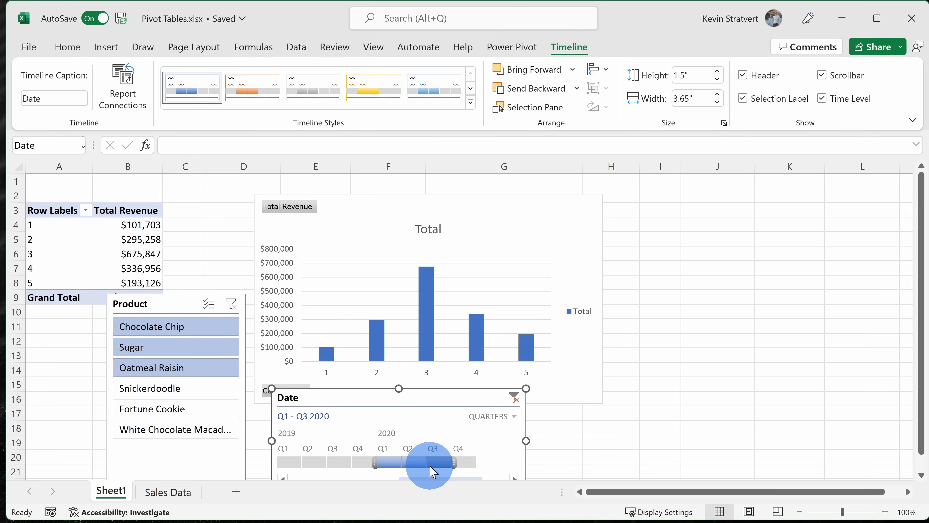
Clear the filters on both the Date timeline and the Product slicer
{"action": "left_click", "coordinate": [514, 397]}
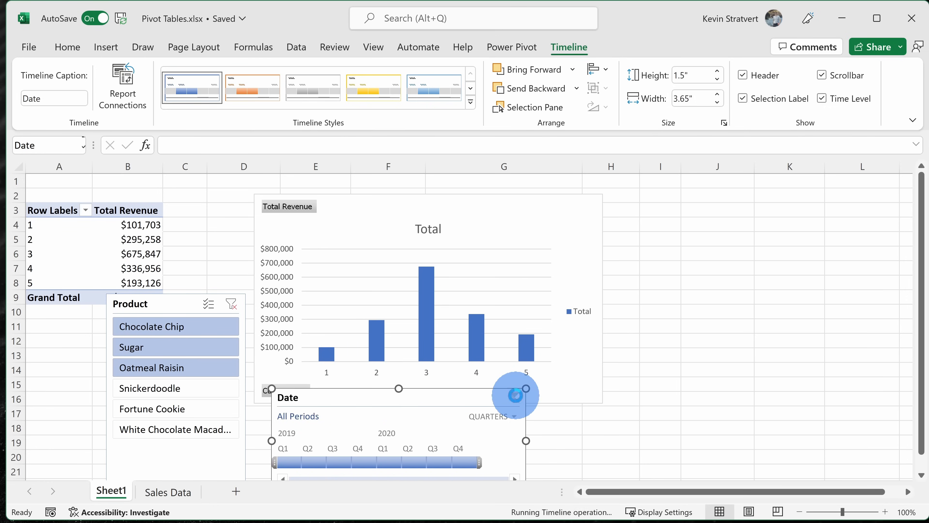
{"action": "left_click", "coordinate": [233, 303]}
{"action": "left_click", "coordinate": [194, 391]}
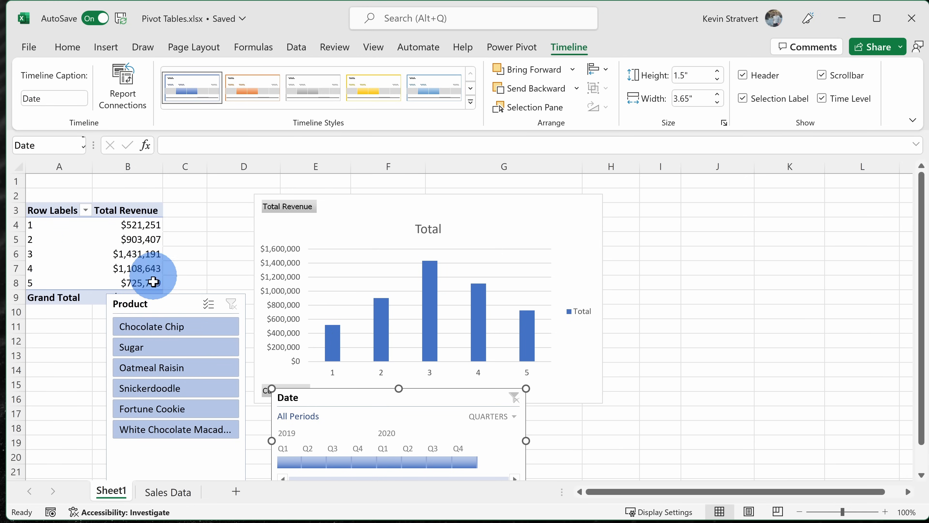
Copy the whole customer revenue PivotTable and paste the copy at cell A30
{"action": "left_click_drag", "start_coordinate": [53, 211], "coordinate": [122, 297]}
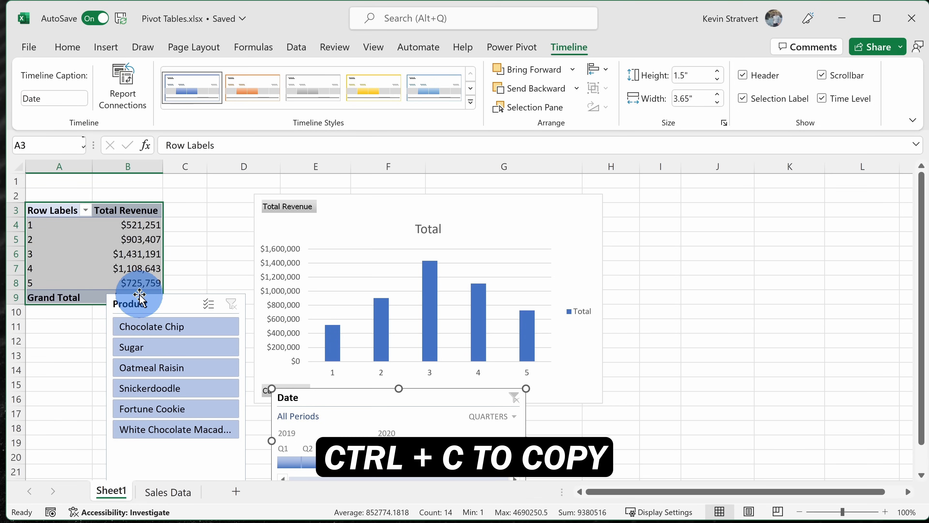
{"action": "key", "text": "ctrl+c"}
{"action": "scroll", "coordinate": [143, 281], "scroll_direction": "down", "scroll_amount": 7}
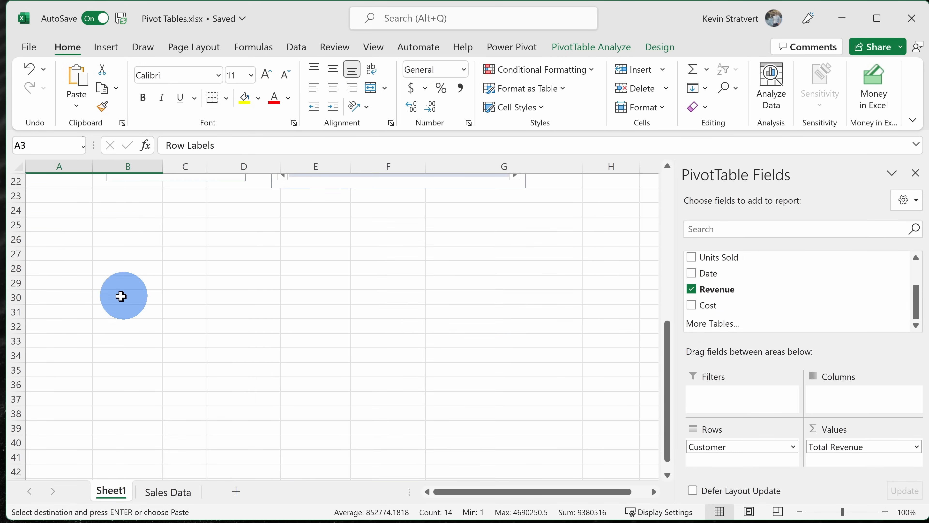
{"action": "left_click", "coordinate": [79, 298]}
{"action": "key", "text": "ctrl+v"}
{"action": "left_click", "coordinate": [137, 327]}
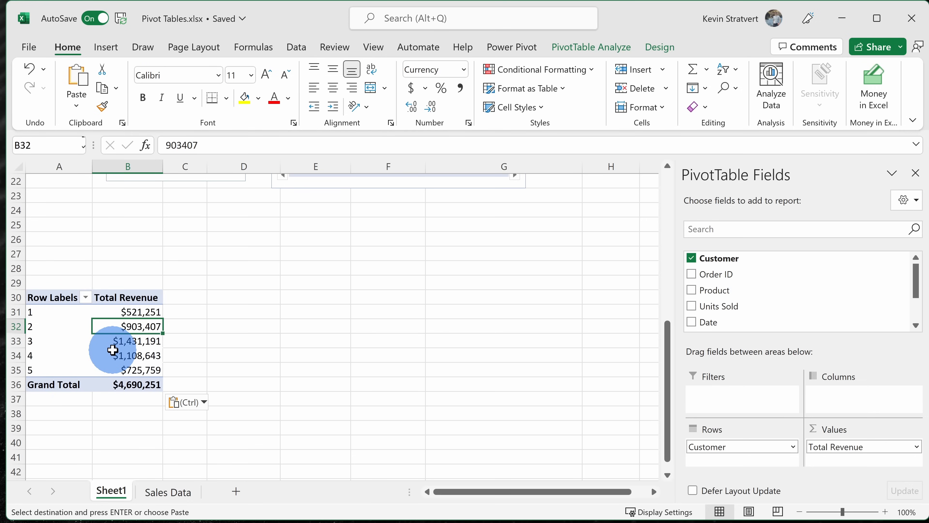
Add the Cost field to the pasted PivotTable's values and take it out again
{"action": "scroll", "coordinate": [749, 290], "scroll_direction": "down", "scroll_amount": 1}
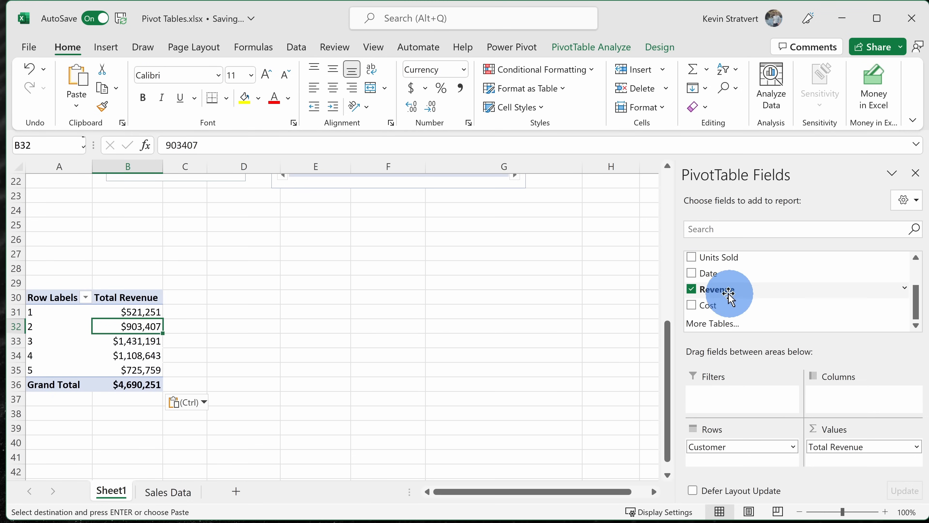
{"action": "left_click_drag", "start_coordinate": [735, 293], "coordinate": [839, 452]}
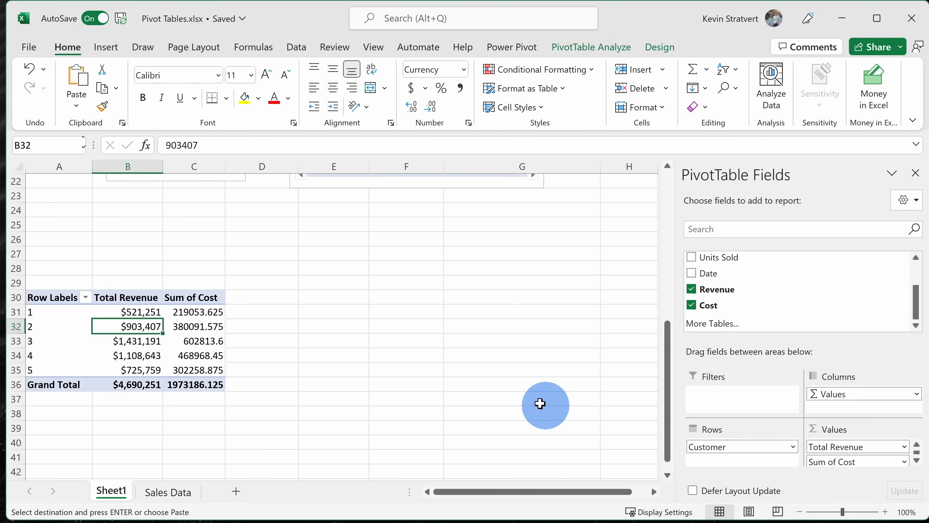
{"action": "left_click_drag", "start_coordinate": [200, 312], "coordinate": [207, 382]}
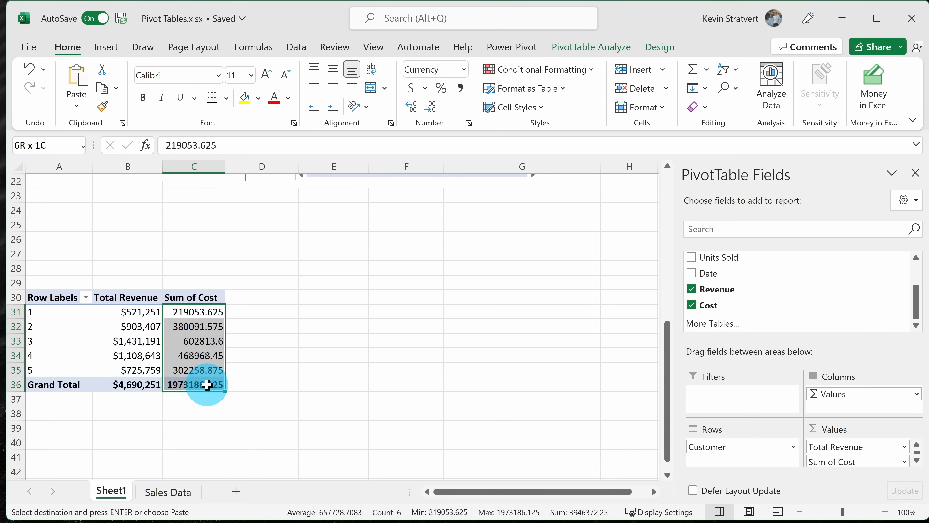
{"action": "left_click", "coordinate": [213, 311]}
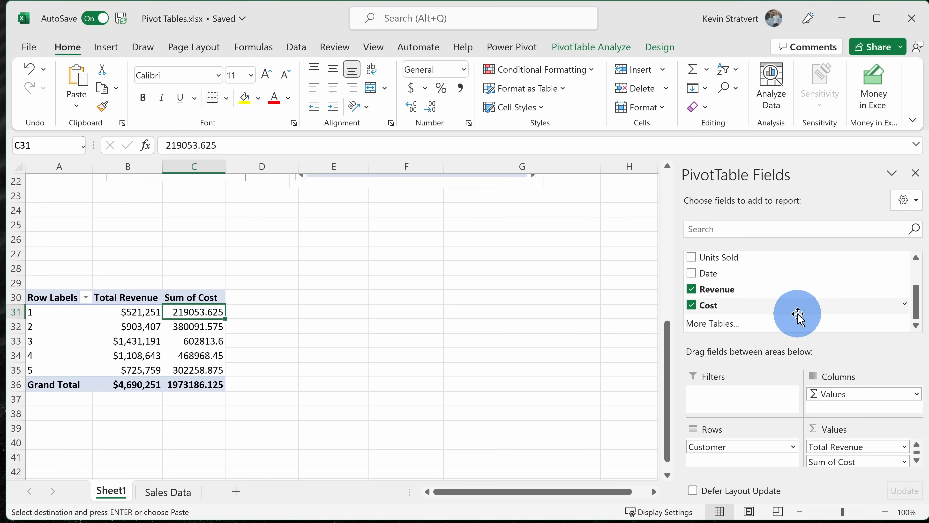
{"action": "left_click_drag", "start_coordinate": [825, 459], "coordinate": [509, 391]}
{"action": "left_click_drag", "start_coordinate": [132, 312], "coordinate": [148, 384]}
{"action": "left_click", "coordinate": [136, 353]}
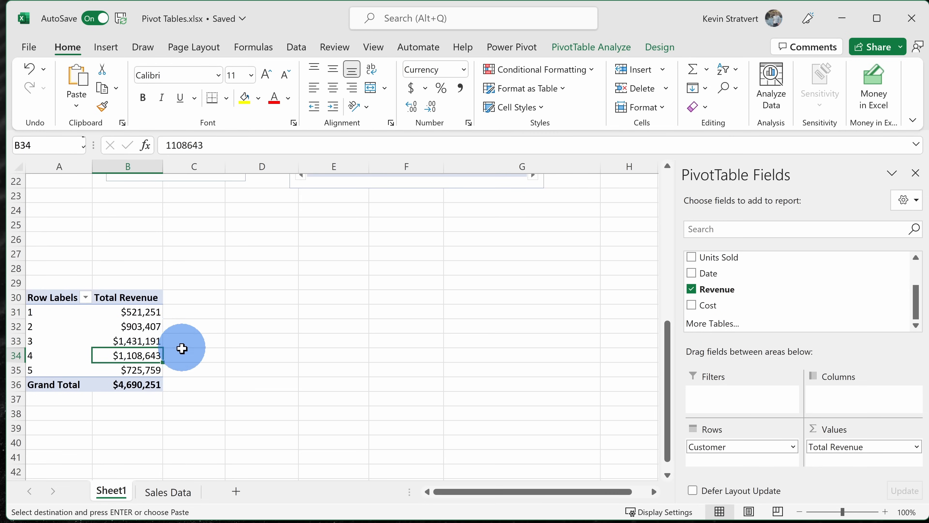
Add a calculated field named ProfitMargin with the formula = Revenue - Cost to the pasted PivotTable
{"action": "mouse_move", "coordinate": [130, 329]}
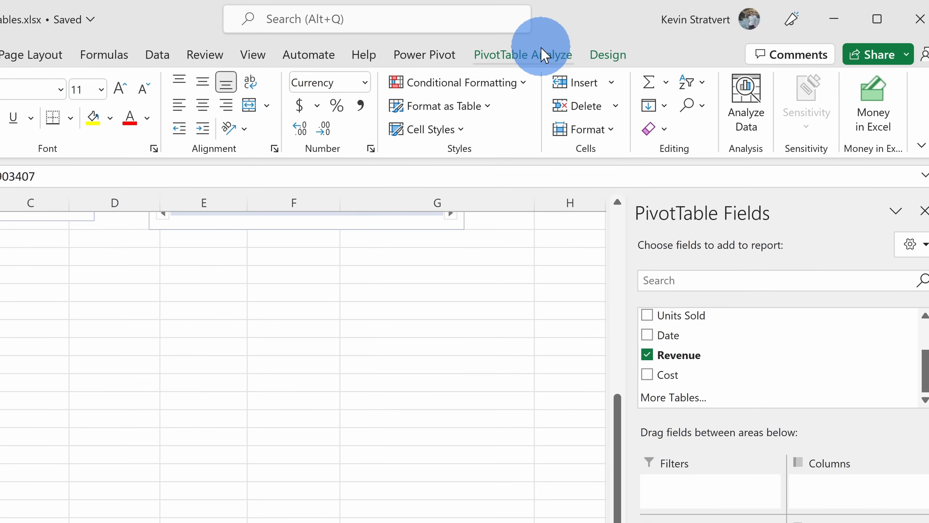
{"action": "left_click", "coordinate": [545, 55]}
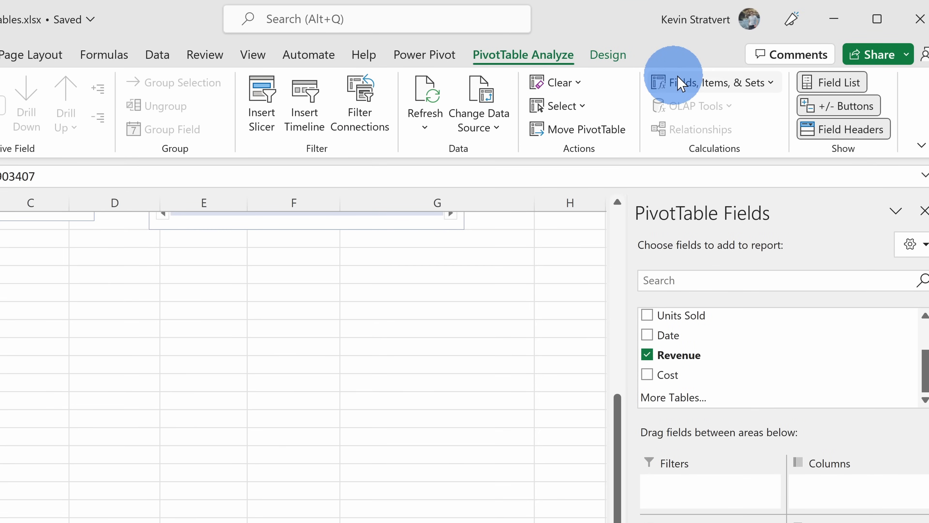
{"action": "left_click", "coordinate": [736, 90]}
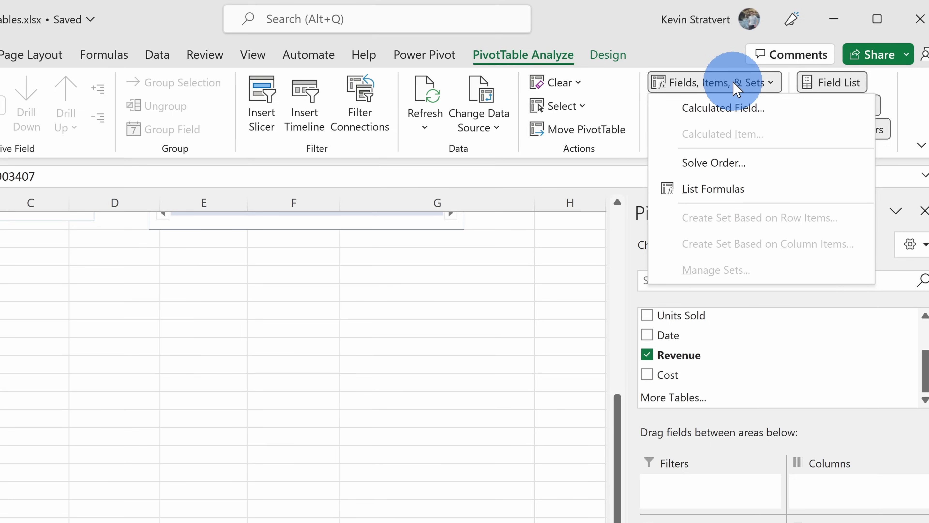
{"action": "left_click", "coordinate": [727, 117]}
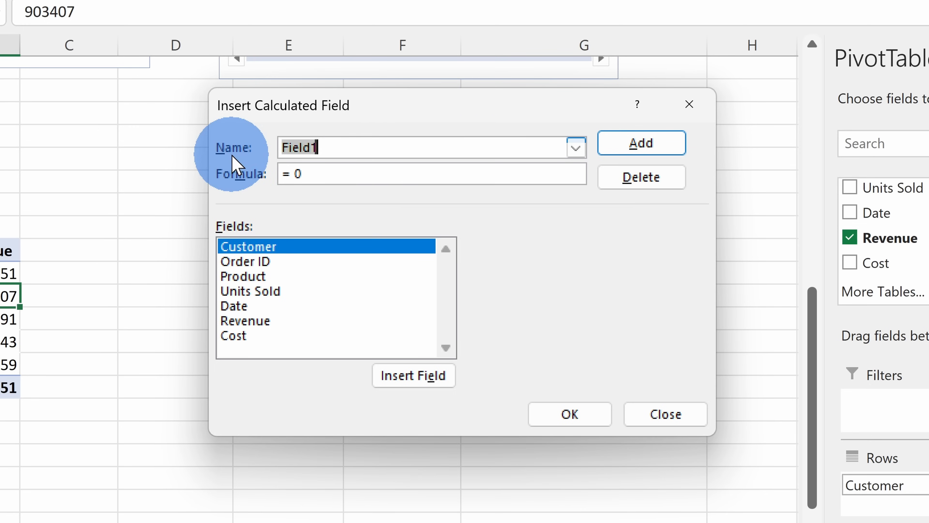
{"action": "type", "text": "ProfitMargin"}
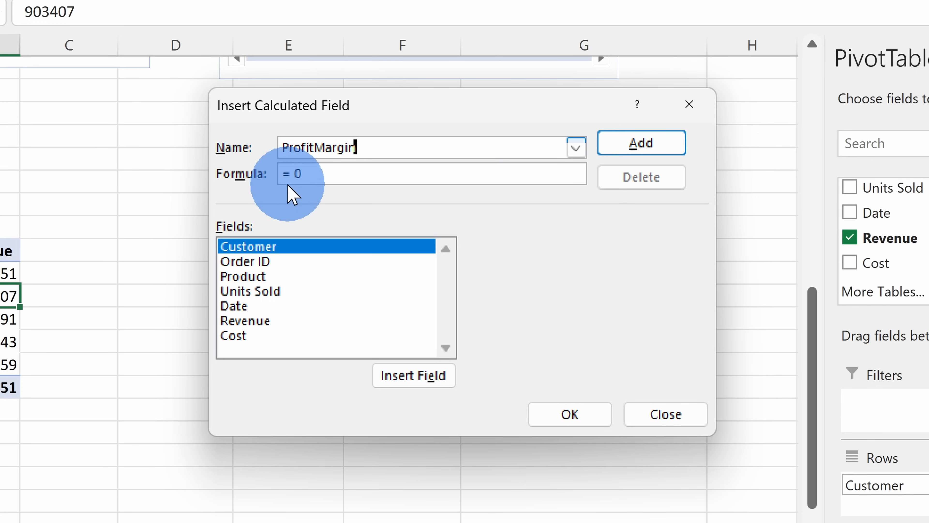
{"action": "left_click", "coordinate": [342, 173]}
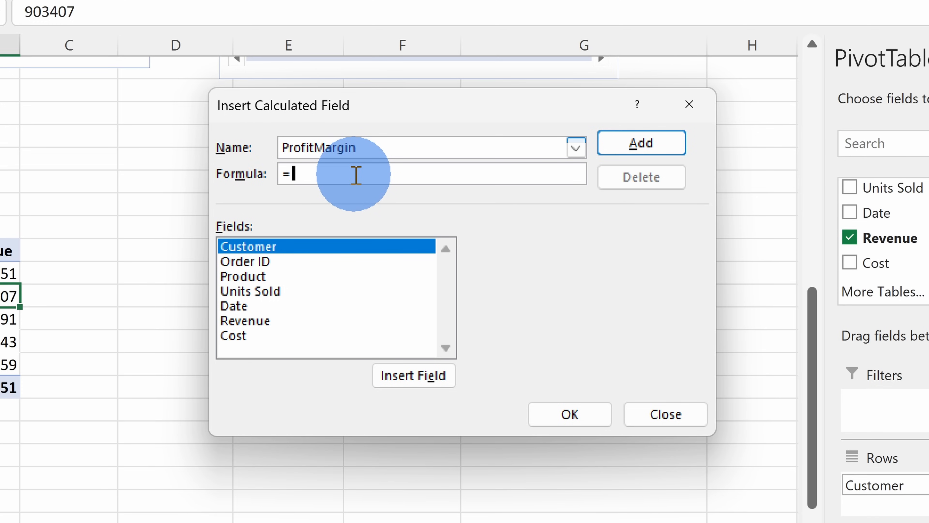
{"action": "double_click", "coordinate": [280, 321]}
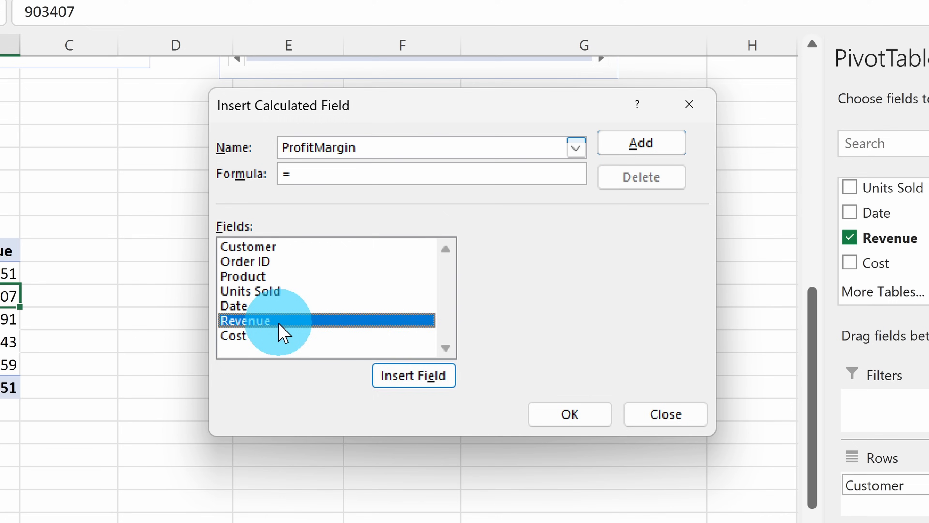
{"action": "type", "text": "-"}
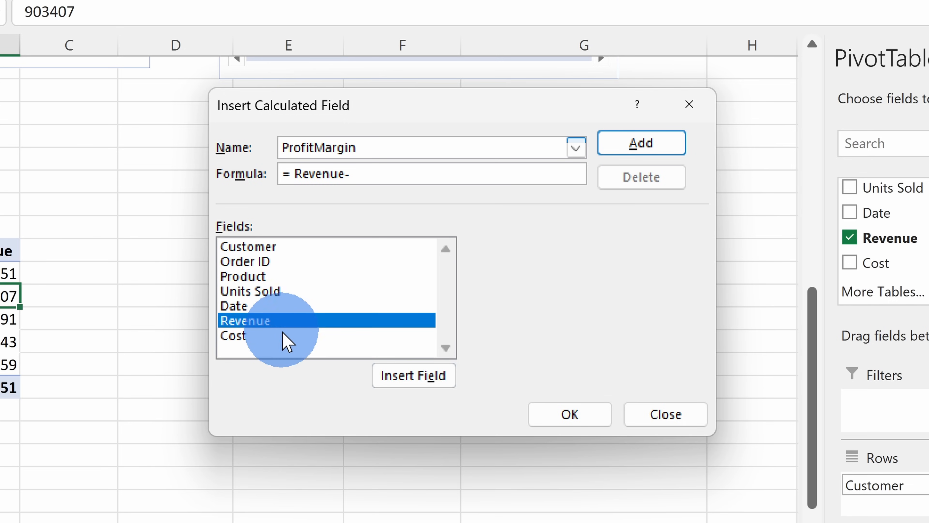
{"action": "double_click", "coordinate": [283, 336]}
{"action": "left_click", "coordinate": [648, 147]}
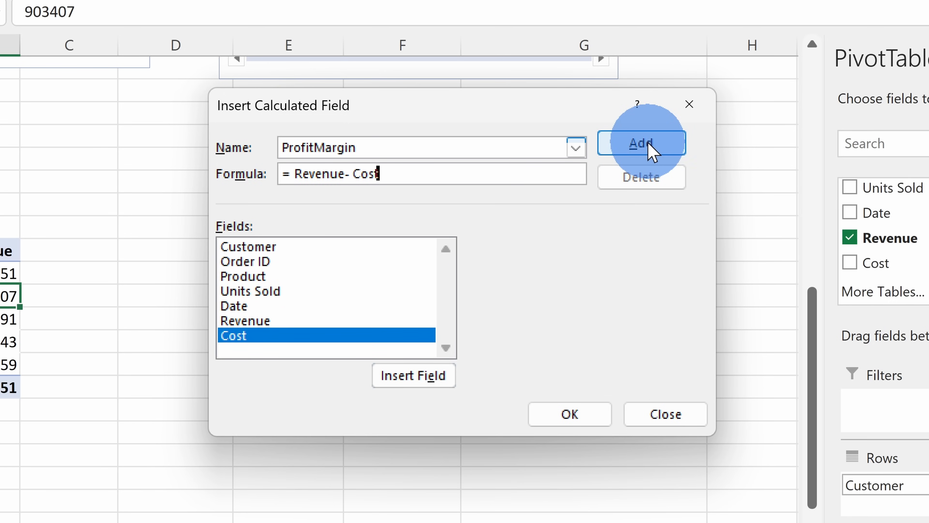
{"action": "left_click", "coordinate": [576, 413]}
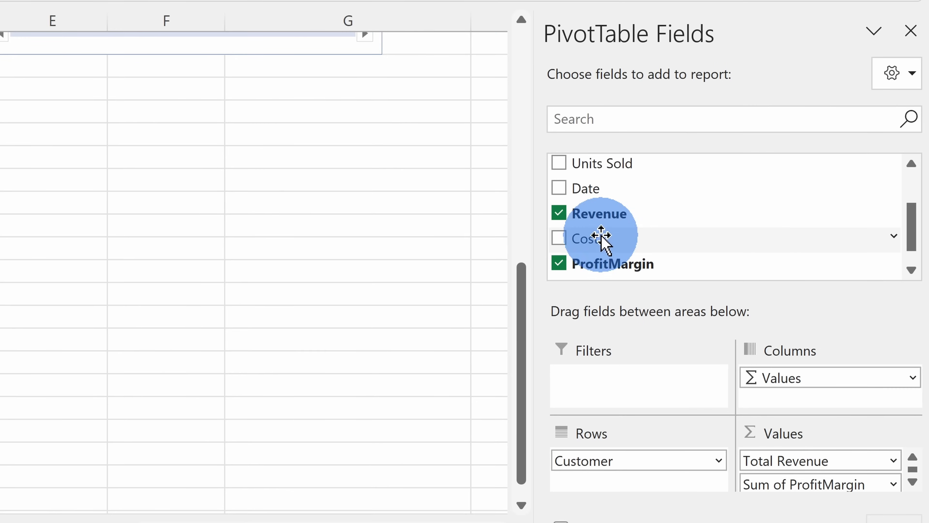
{"action": "scroll", "coordinate": [916, 229], "scroll_direction": "down", "scroll_amount": 1}
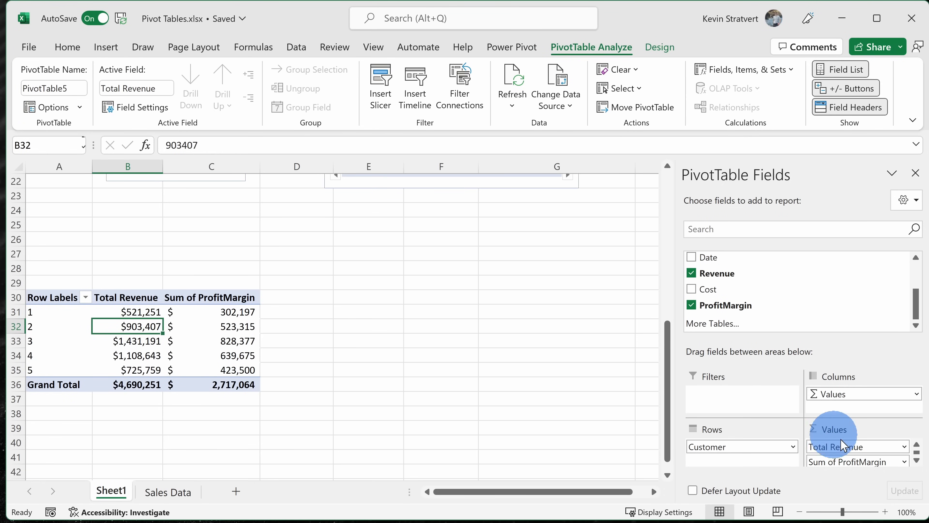
Remove the Total Revenue field from the pasted PivotTable's values, leaving only ProfitMargin per customer
{"action": "left_click_drag", "start_coordinate": [851, 446], "coordinate": [523, 365]}
{"action": "left_click_drag", "start_coordinate": [53, 310], "coordinate": [160, 373]}
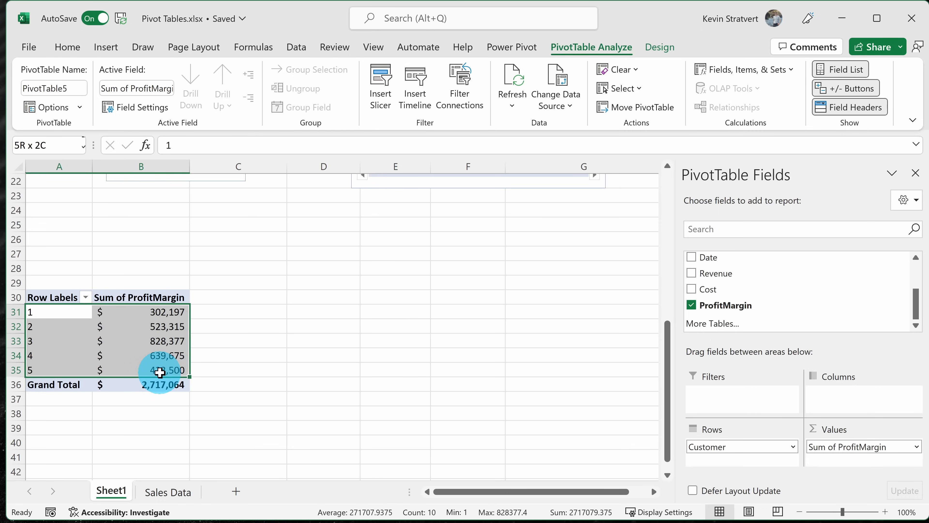
{"action": "left_click", "coordinate": [160, 372]}
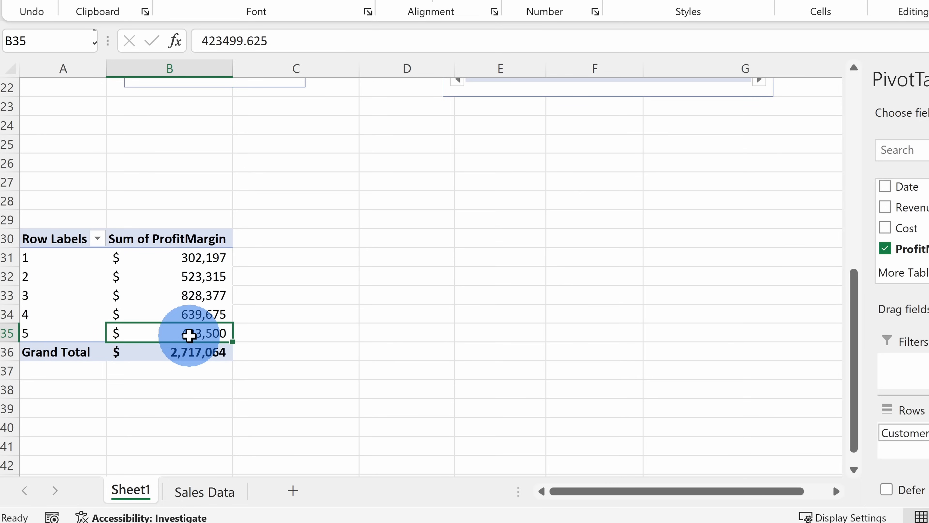
Add a row below the last Sales Data record with customer number, order ID, Chocolate Chip, 150 units, 12/15/2022, $800 revenue and $100 cost
{"action": "left_click", "coordinate": [197, 490]}
{"action": "scroll", "coordinate": [124, 290], "scroll_direction": "down", "scroll_amount": 2}
{"action": "left_click", "coordinate": [78, 329]}
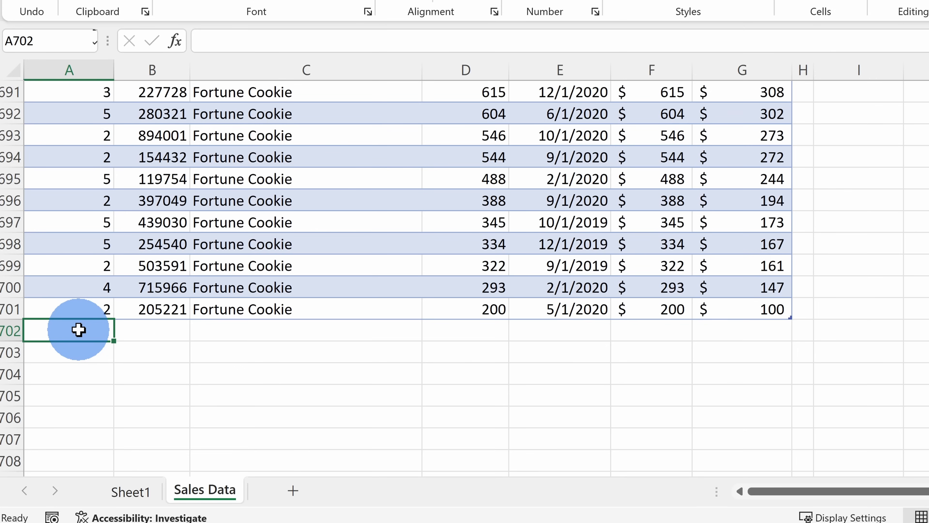
{"action": "type", "text": "6\t456851\tChocolate Chip\t150\t12/15/2022\t$ 800\t$ 100"}
{"action": "left_click_drag", "start_coordinate": [78, 329], "coordinate": [770, 334]}
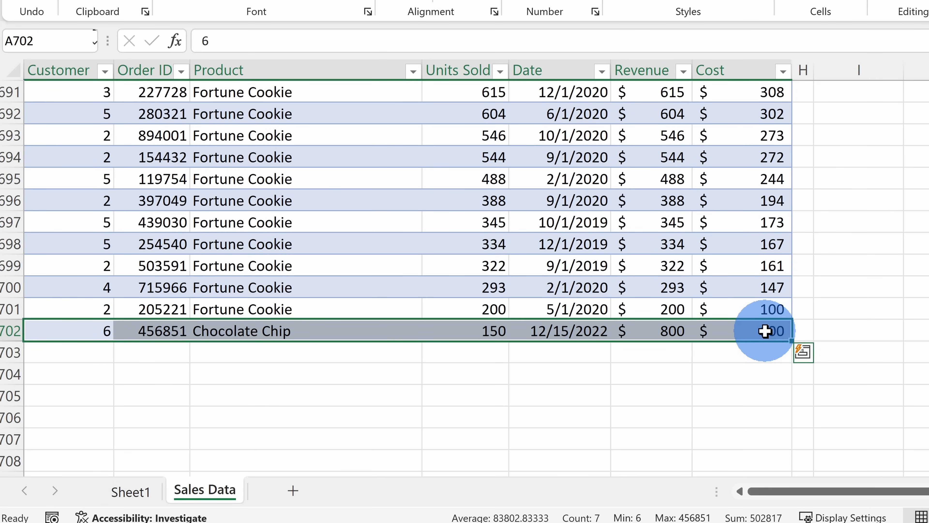
Refresh the ProfitMargin PivotTable on Sheet1 so it includes the new sales record
{"action": "left_click", "coordinate": [129, 490]}
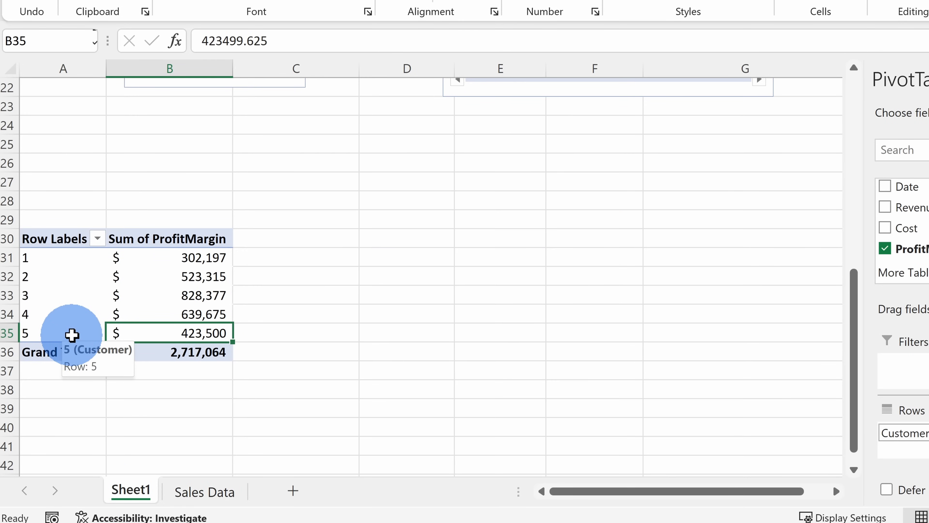
{"action": "left_click", "coordinate": [170, 312]}
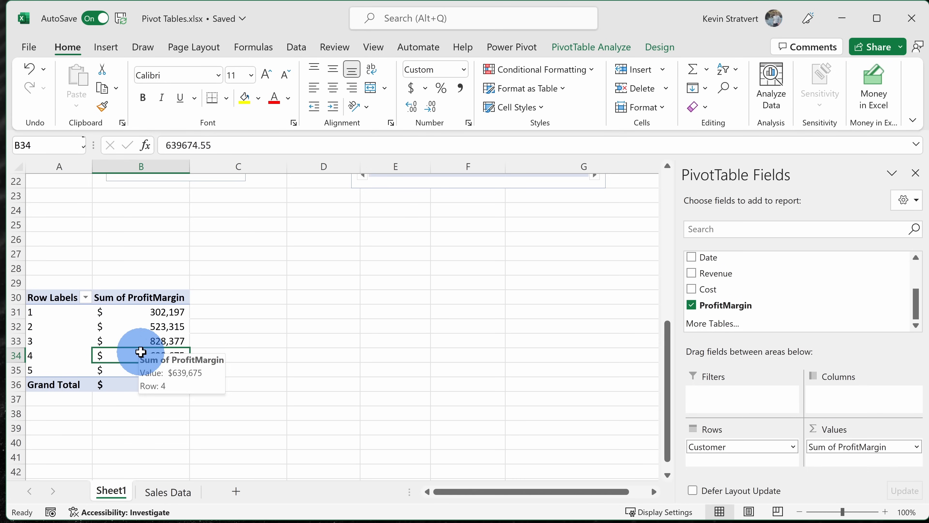
{"action": "left_click", "coordinate": [596, 49]}
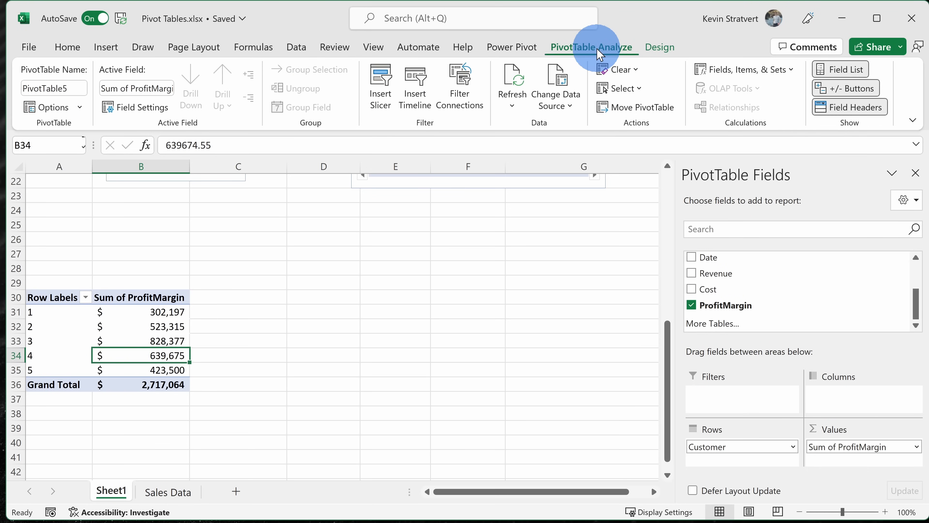
{"action": "left_click", "coordinate": [512, 83]}
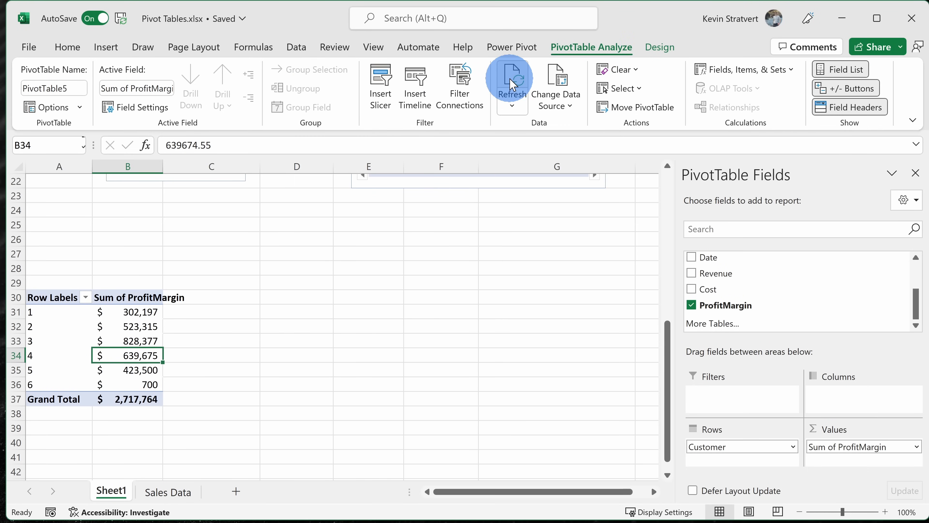
{"action": "left_click_drag", "start_coordinate": [65, 388], "coordinate": [139, 353]}
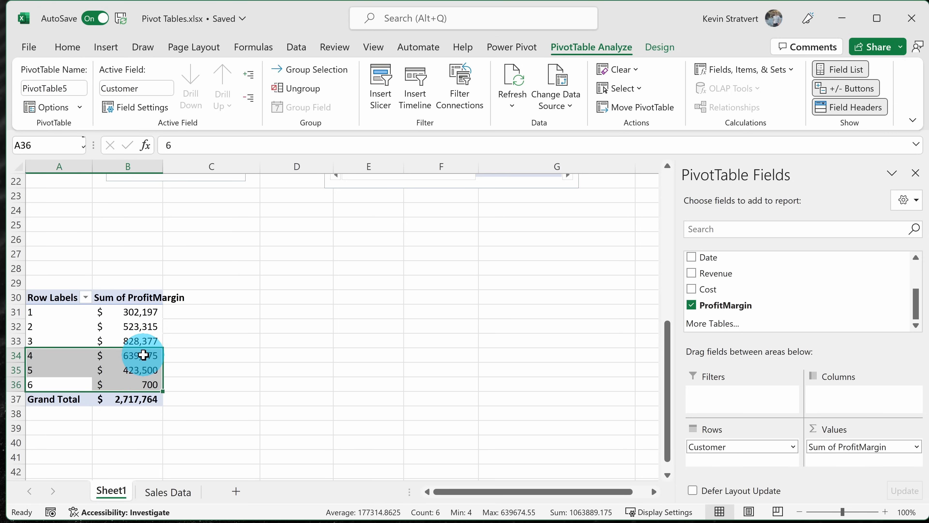
{"action": "left_click", "coordinate": [125, 352]}
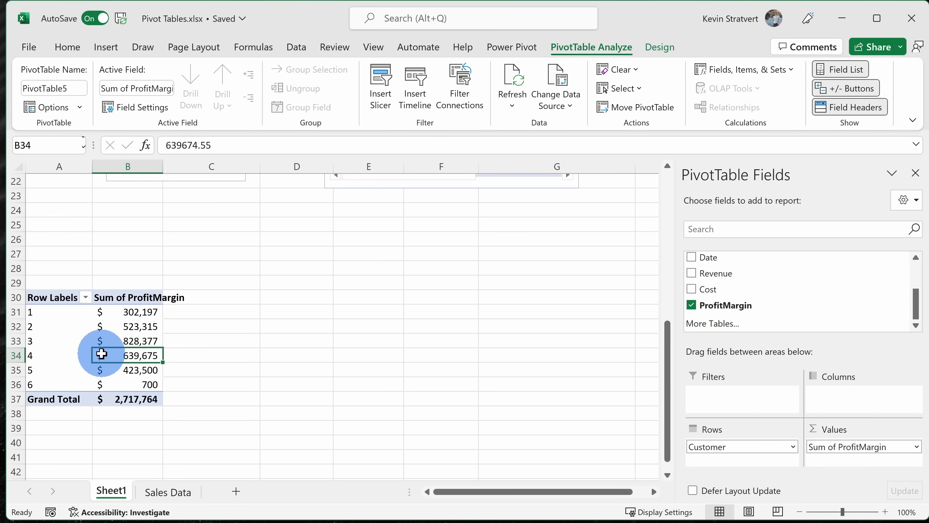
Check which table the ProfitMargin PivotTable uses as its data source, without changing it
{"action": "left_click", "coordinate": [552, 94]}
{"action": "left_click", "coordinate": [557, 126]}
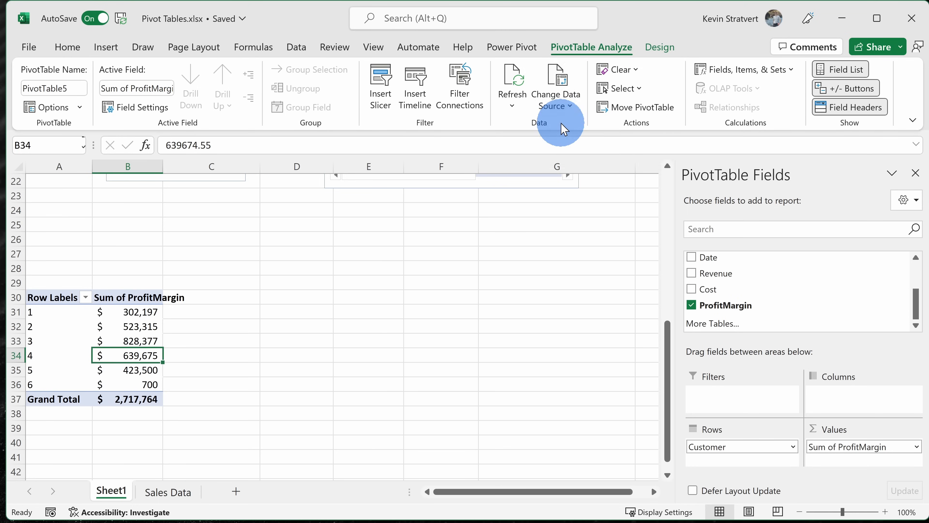
{"action": "scroll", "coordinate": [315, 423], "scroll_direction": "down", "scroll_amount": 20}
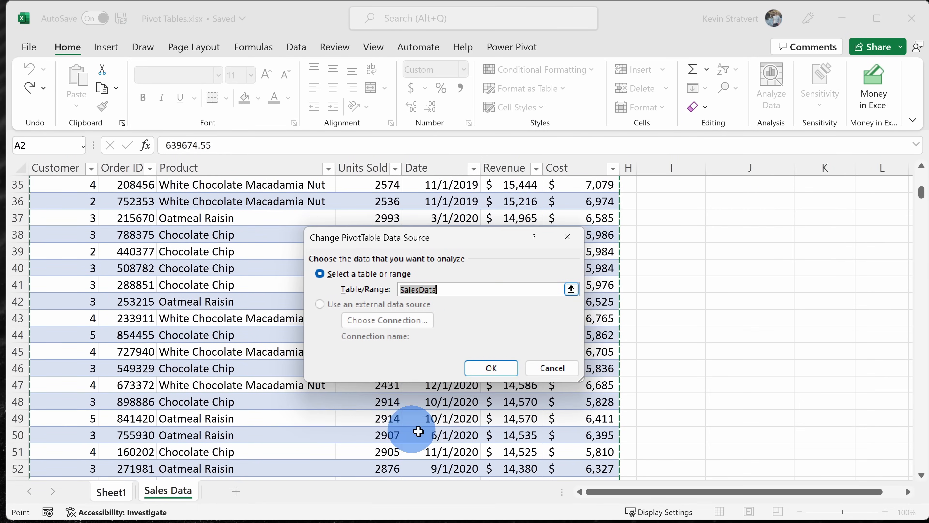
{"action": "scroll", "coordinate": [512, 407], "scroll_direction": "down", "scroll_amount": 4}
{"action": "left_click", "coordinate": [555, 369]}
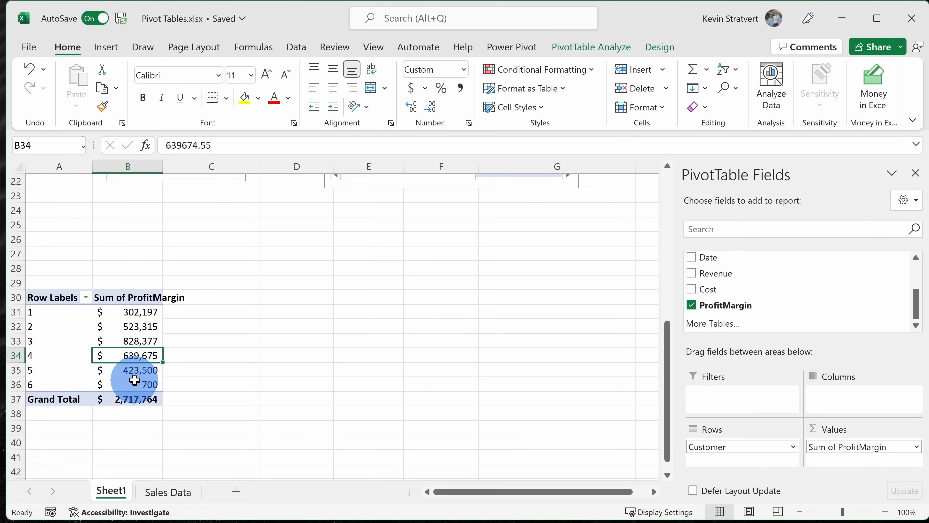
{"action": "mouse_move", "coordinate": [134, 380]}
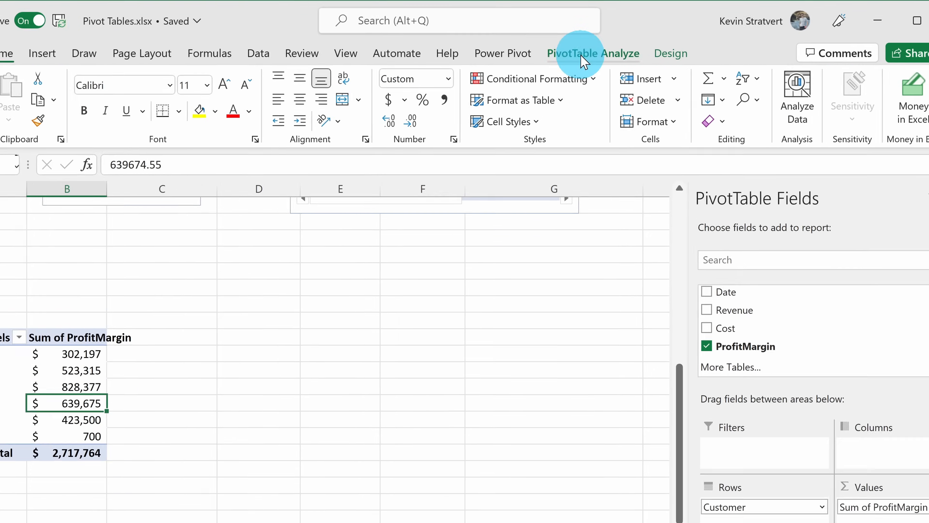
{"action": "left_click", "coordinate": [591, 47]}
{"action": "left_click", "coordinate": [509, 93]}
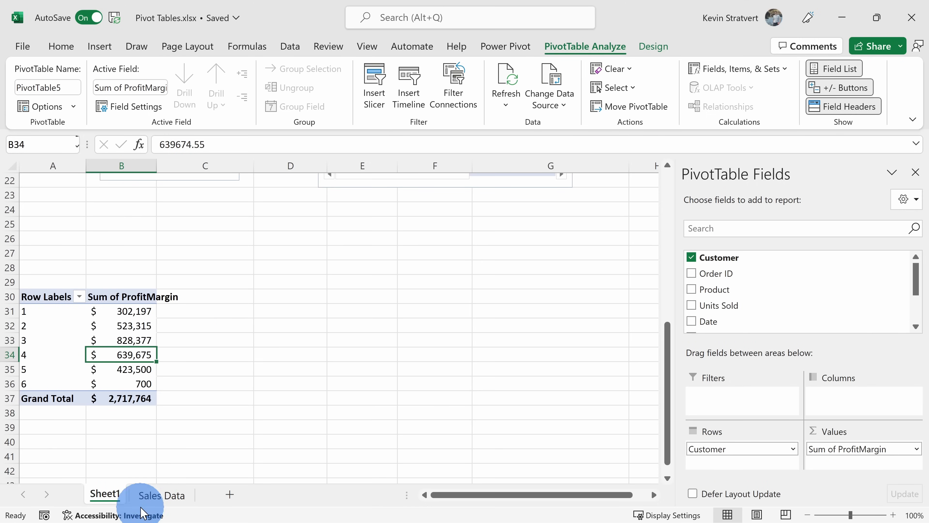
Delete the whole ProfitMargin PivotTable below row 28 on Sheet1
{"action": "left_click", "coordinate": [162, 494]}
{"action": "left_click", "coordinate": [116, 502]}
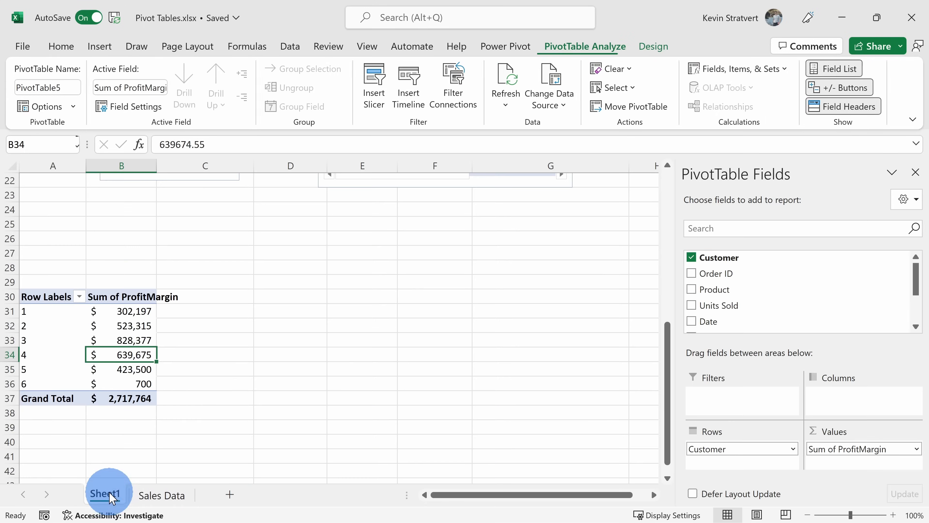
{"action": "left_click_drag", "start_coordinate": [207, 421], "coordinate": [35, 267]}
{"action": "key", "text": "Delete"}
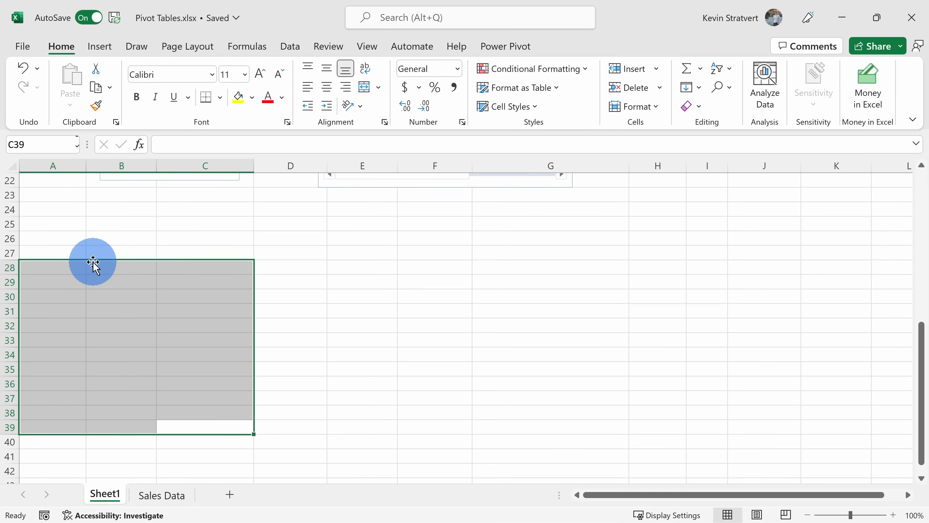
Look through the recommended PivotTables for the Sales Data table, widening the pane to read the suggestions
{"action": "left_click", "coordinate": [161, 495]}
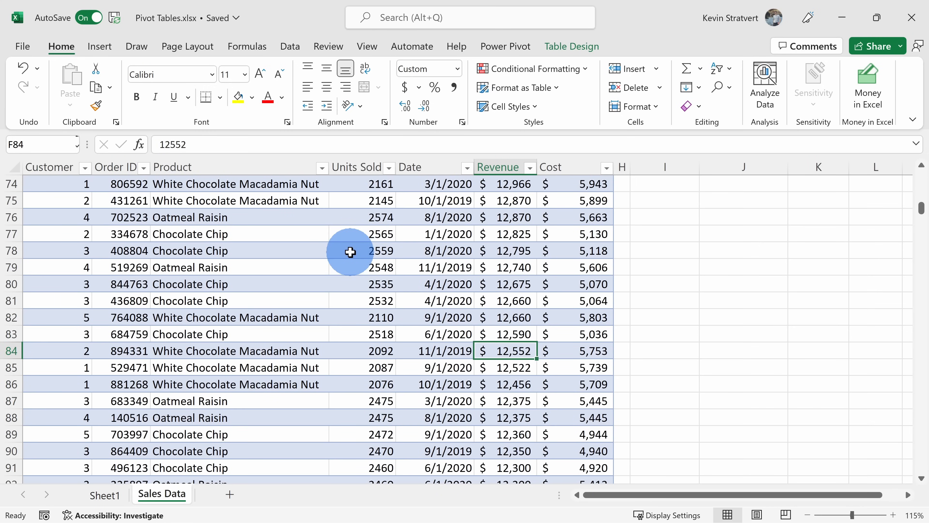
{"action": "key", "text": "Down"}
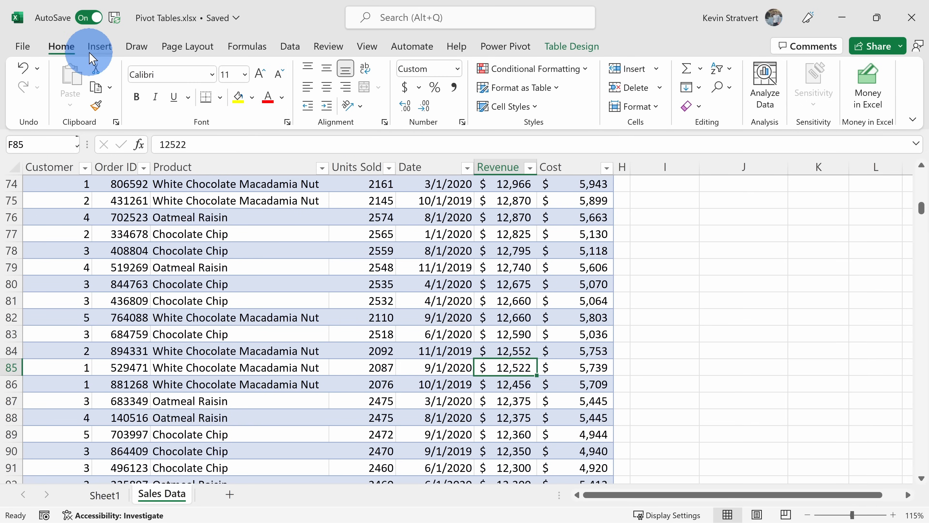
{"action": "left_click", "coordinate": [98, 51]}
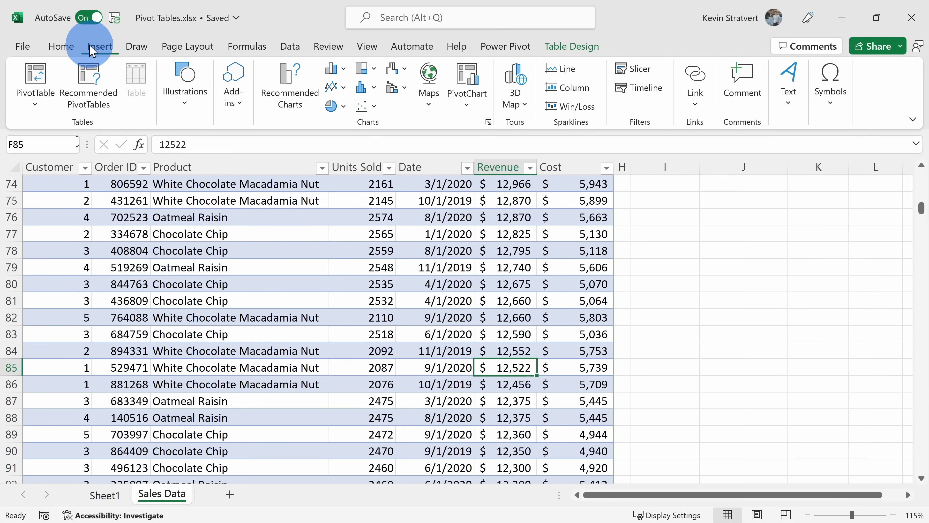
{"action": "left_click", "coordinate": [92, 88]}
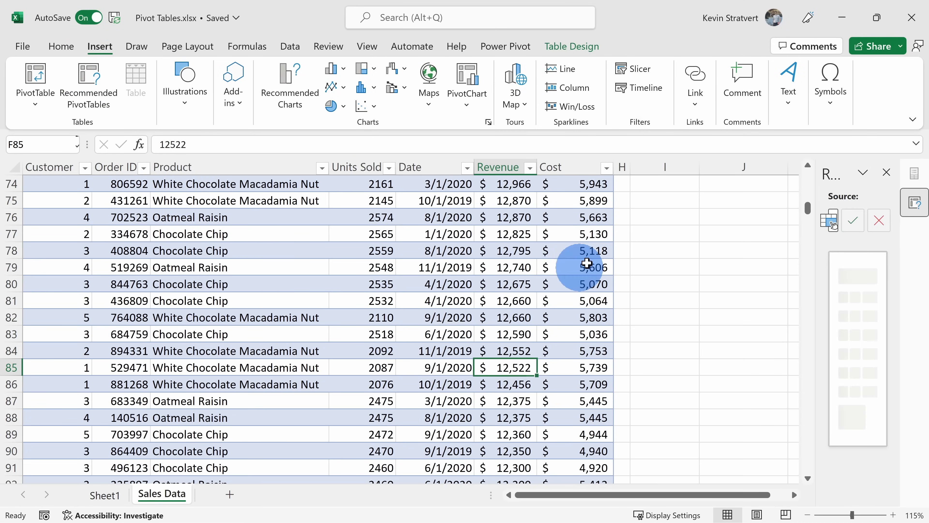
{"action": "left_click_drag", "start_coordinate": [818, 245], "coordinate": [672, 236]}
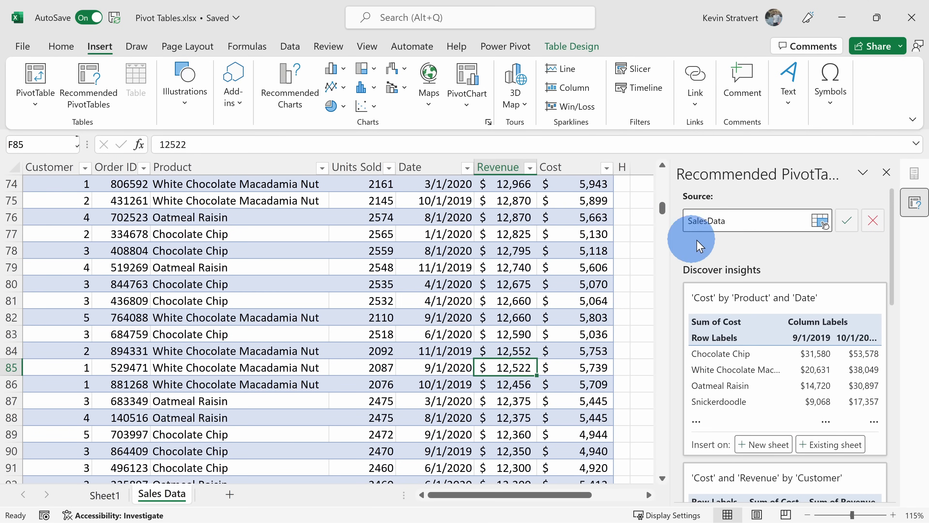
{"action": "scroll", "coordinate": [798, 260], "scroll_direction": "down", "scroll_amount": 1}
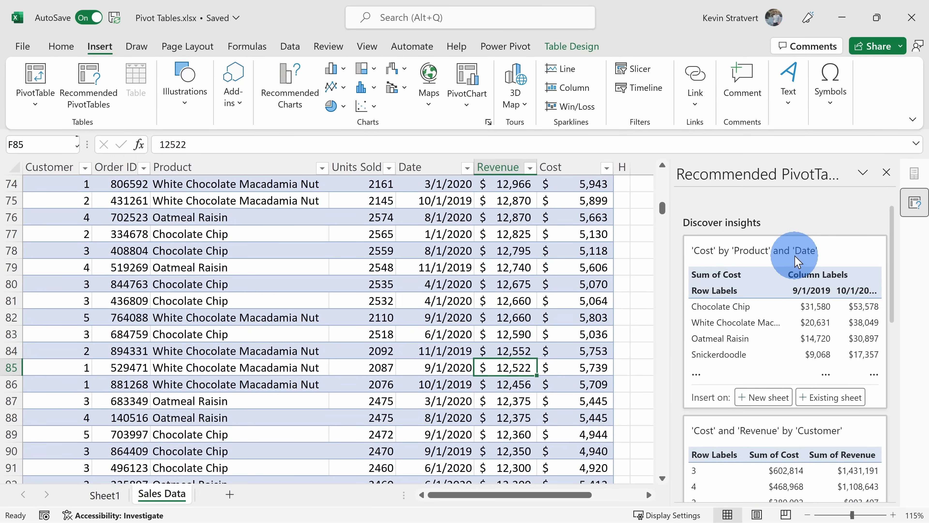
{"action": "scroll", "coordinate": [790, 326], "scroll_direction": "down", "scroll_amount": 3}
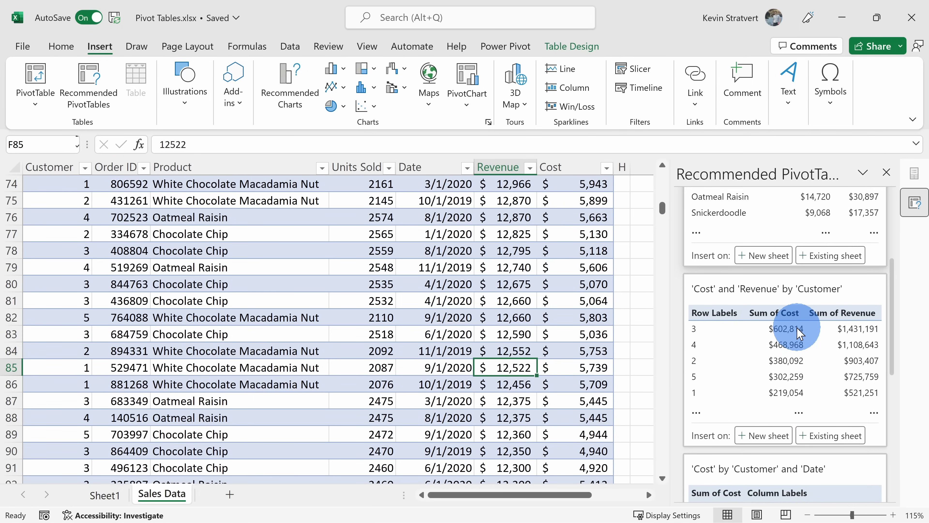
{"action": "scroll", "coordinate": [799, 331], "scroll_direction": "up", "scroll_amount": 3}
{"action": "scroll", "coordinate": [799, 326], "scroll_direction": "down", "scroll_amount": 6}
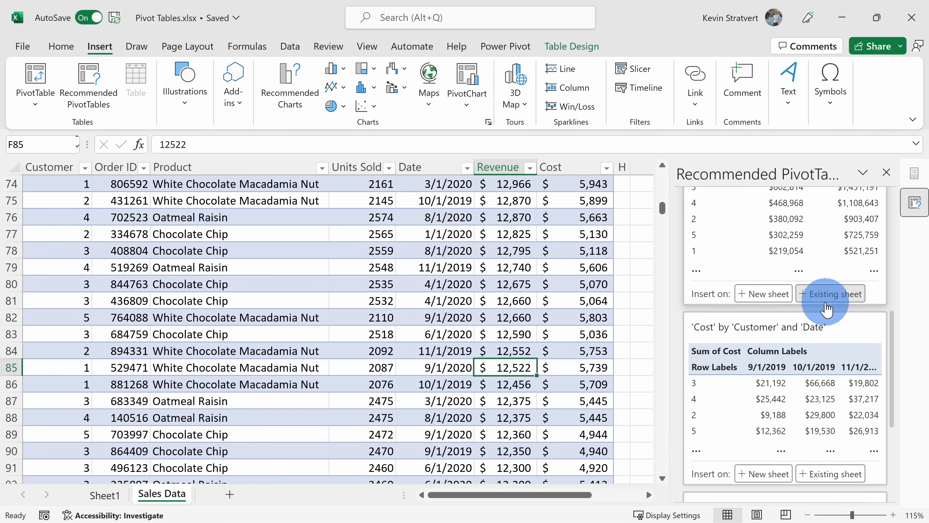
Run Analyze Data on the sales table and review the suggested PivotTables and PivotCharts
{"action": "left_click", "coordinate": [60, 46]}
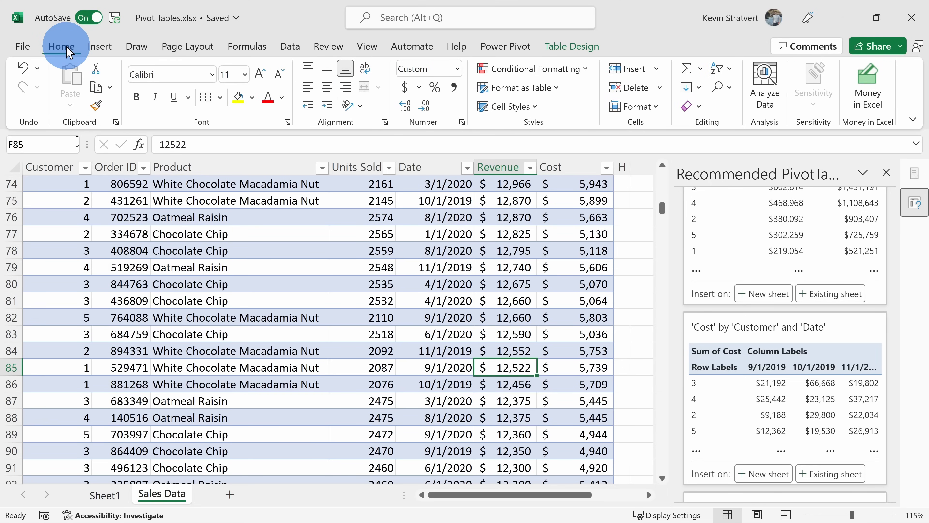
{"action": "left_click", "coordinate": [771, 94]}
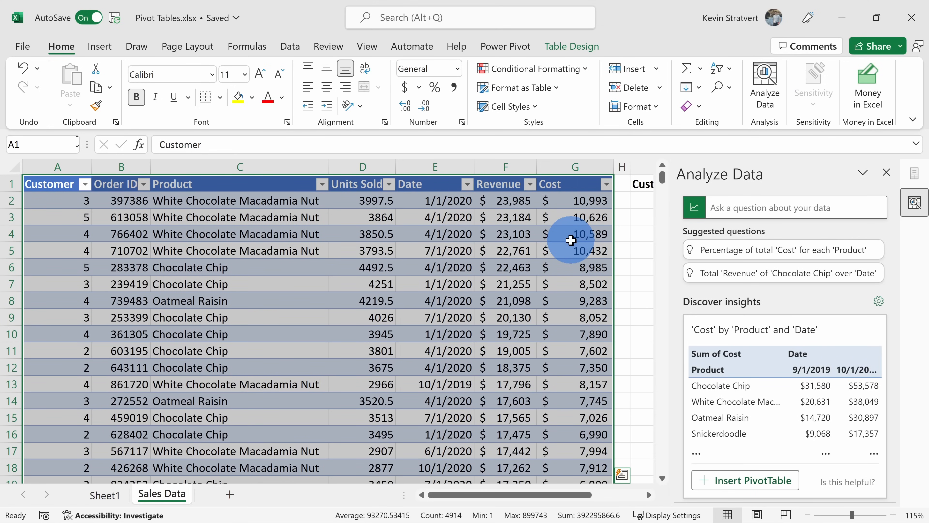
{"action": "scroll", "coordinate": [770, 322], "scroll_direction": "down", "scroll_amount": 2}
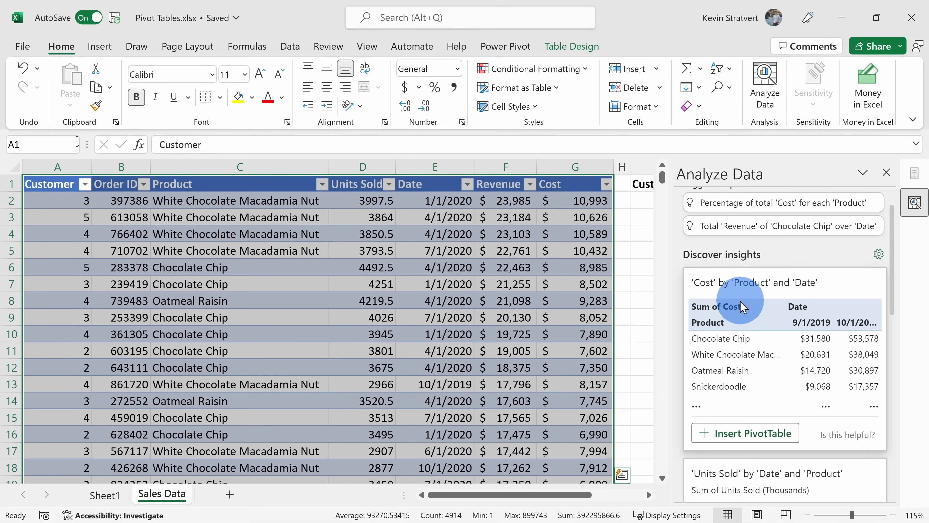
{"action": "scroll", "coordinate": [731, 420], "scroll_direction": "down", "scroll_amount": 5}
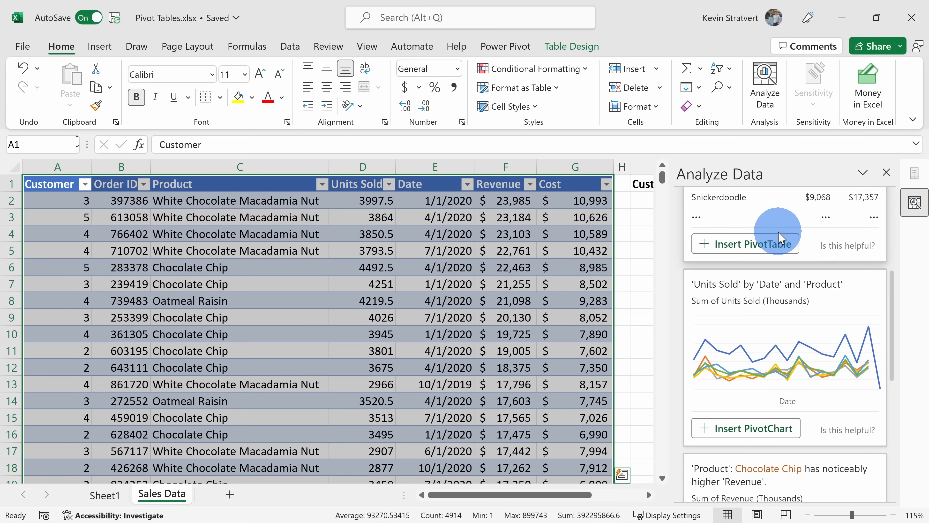
{"action": "scroll", "coordinate": [779, 237], "scroll_direction": "down", "scroll_amount": 1}
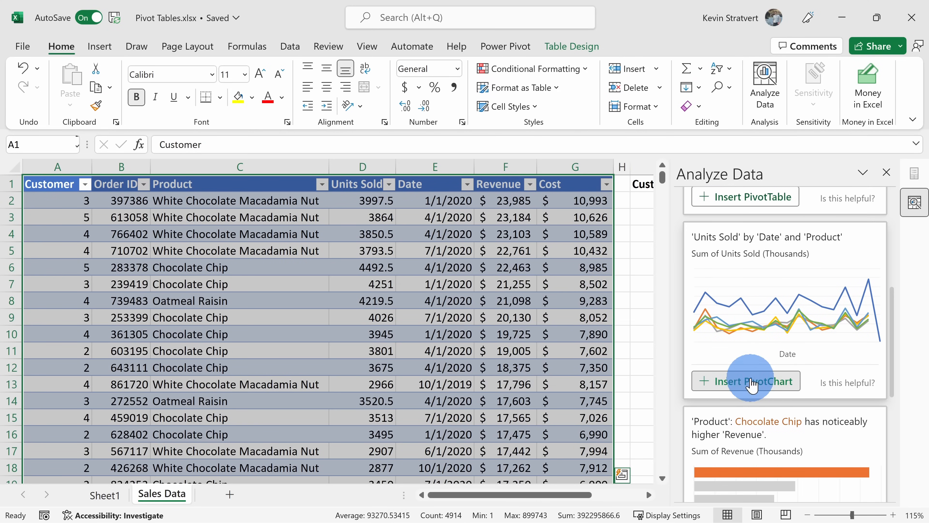
{"action": "scroll", "coordinate": [767, 328], "scroll_direction": "down", "scroll_amount": 5}
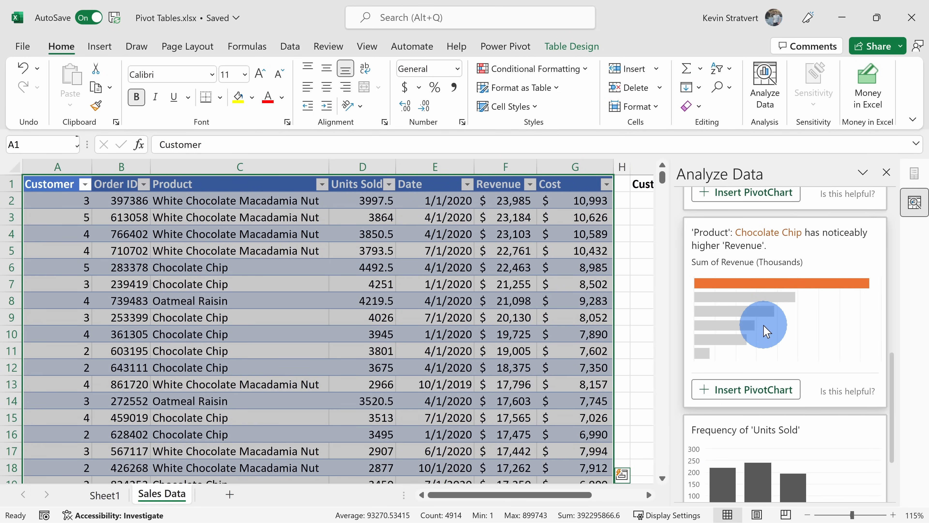
Ask Analyze Data the suggested question "How many different 'Product' are there?"
{"action": "scroll", "coordinate": [767, 331], "scroll_direction": "up", "scroll_amount": 13}
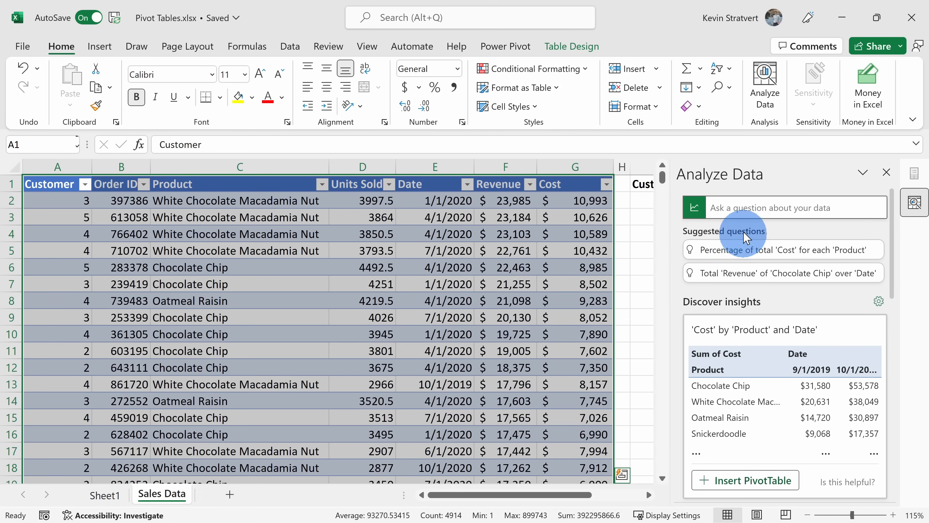
{"action": "left_click", "coordinate": [745, 208]}
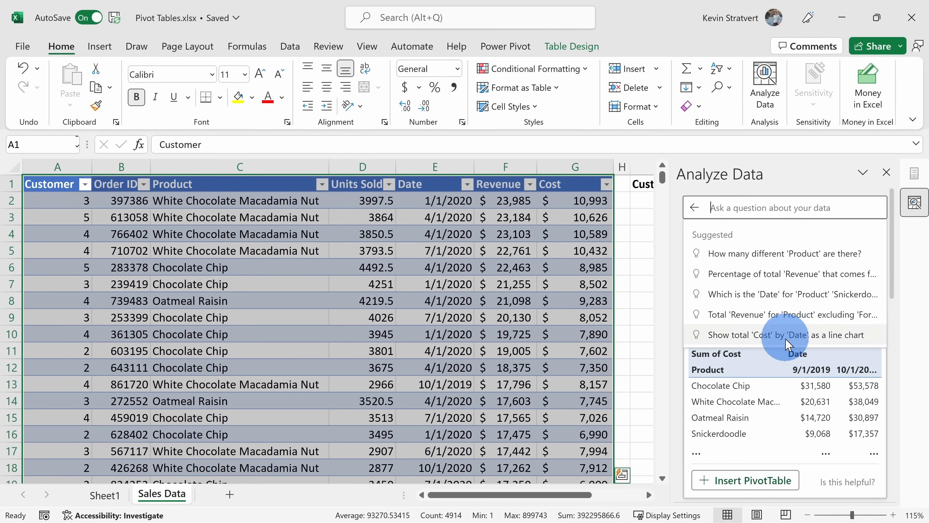
{"action": "left_click", "coordinate": [776, 253]}
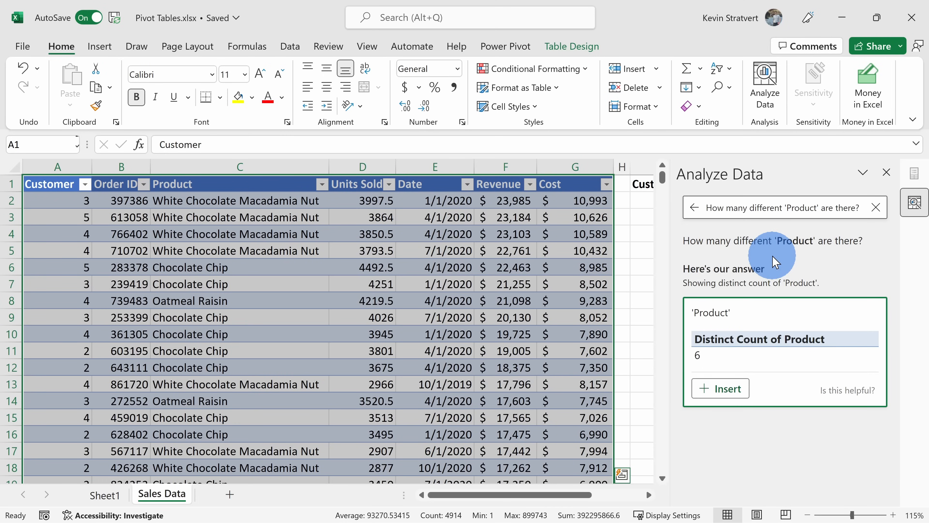